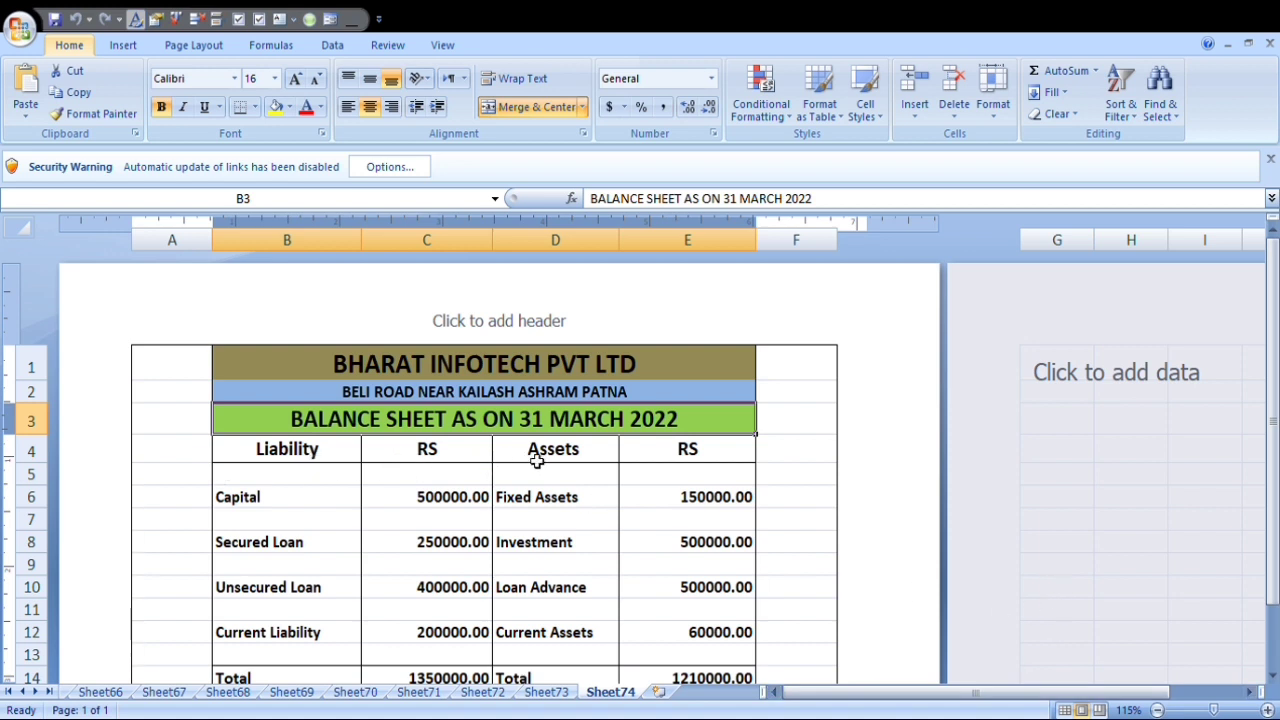
Add a new worksheet after Sheet74 and display it in Page Layout view.
{"action": "scroll", "coordinate": [370, 620], "scroll_direction": "down", "scroll_amount": 3}
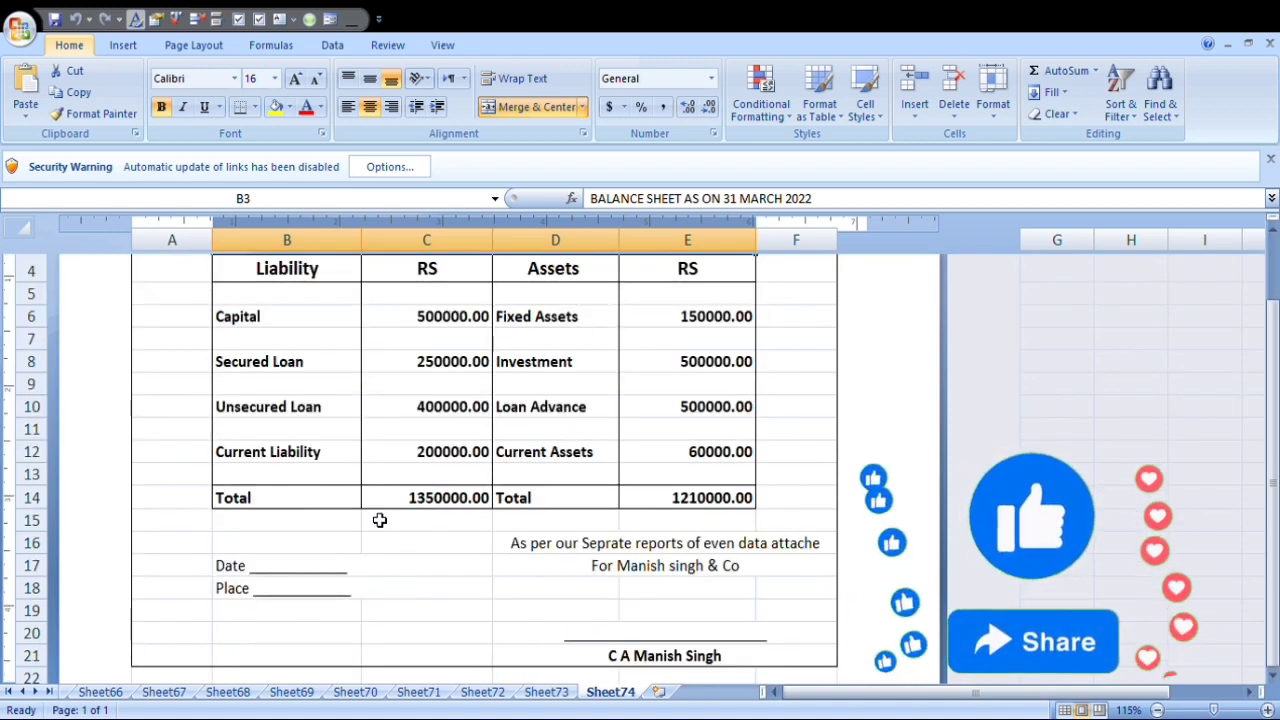
{"action": "scroll", "coordinate": [727, 583], "scroll_direction": "up", "scroll_amount": 3}
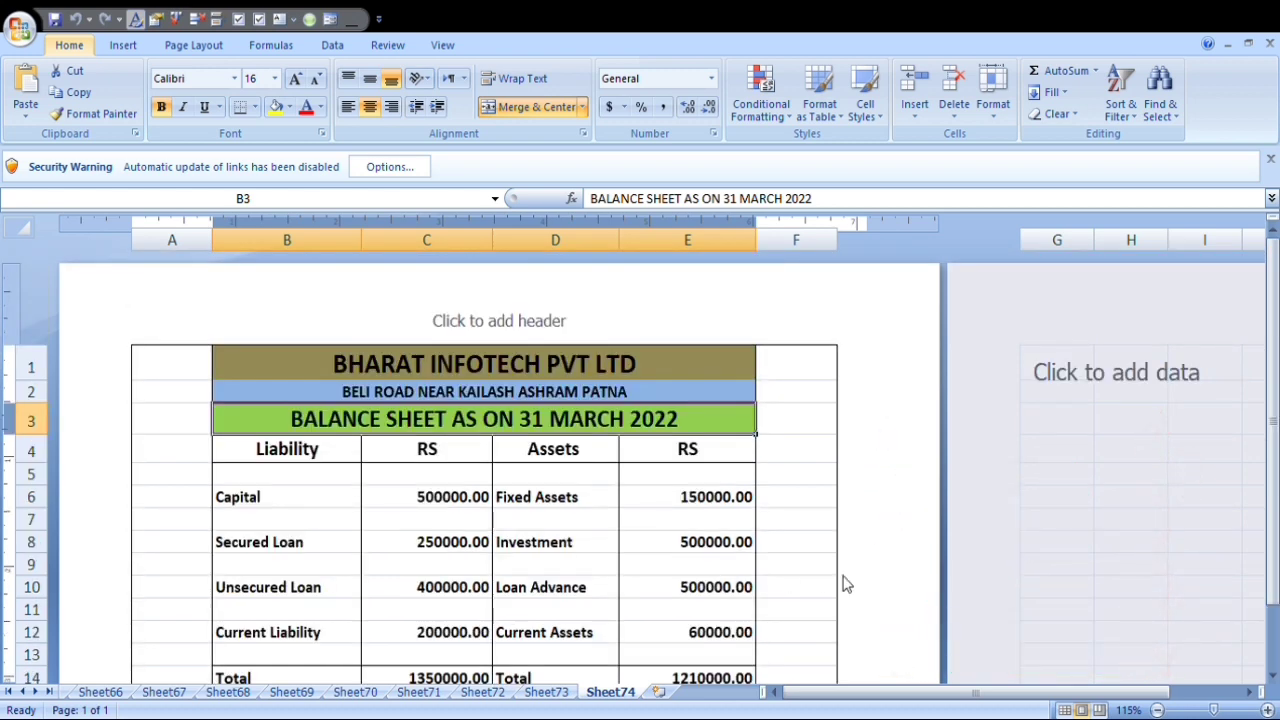
{"action": "left_click", "coordinate": [658, 692]}
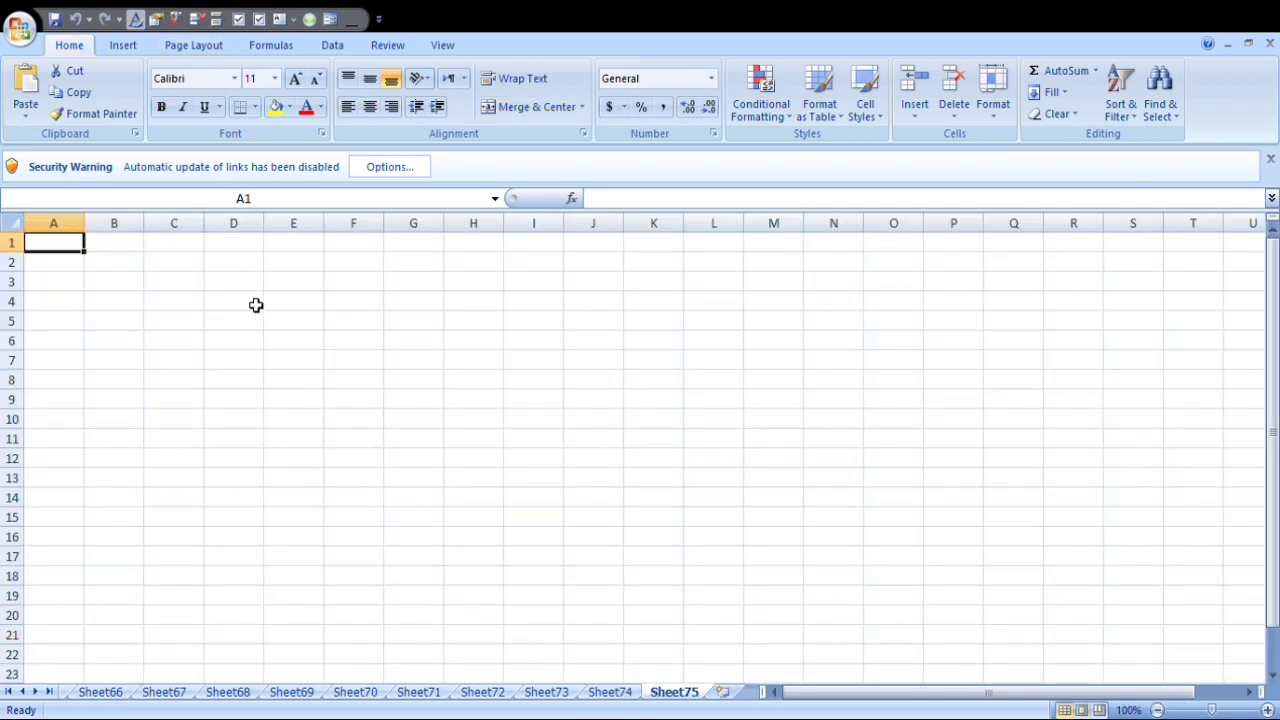
{"action": "left_click", "coordinate": [306, 280]}
{"action": "scroll", "coordinate": [306, 282], "scroll_direction": "up", "scroll_amount": 1}
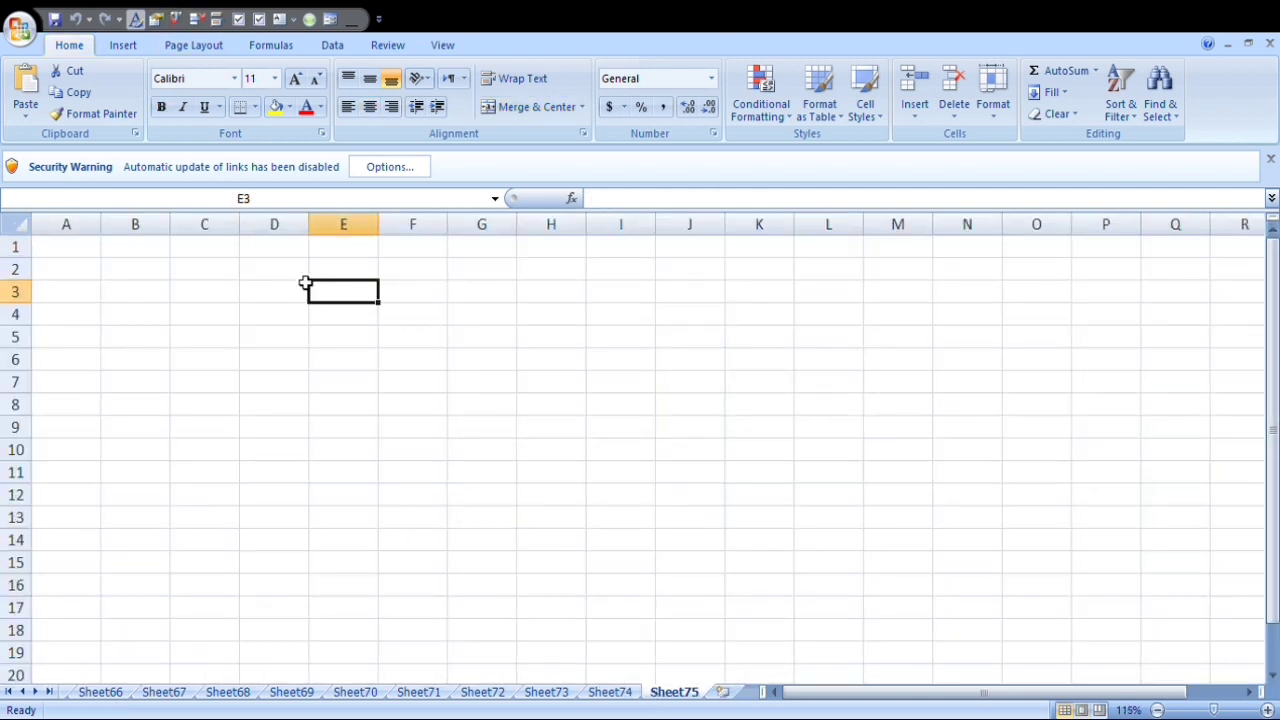
{"action": "left_click", "coordinate": [445, 48]}
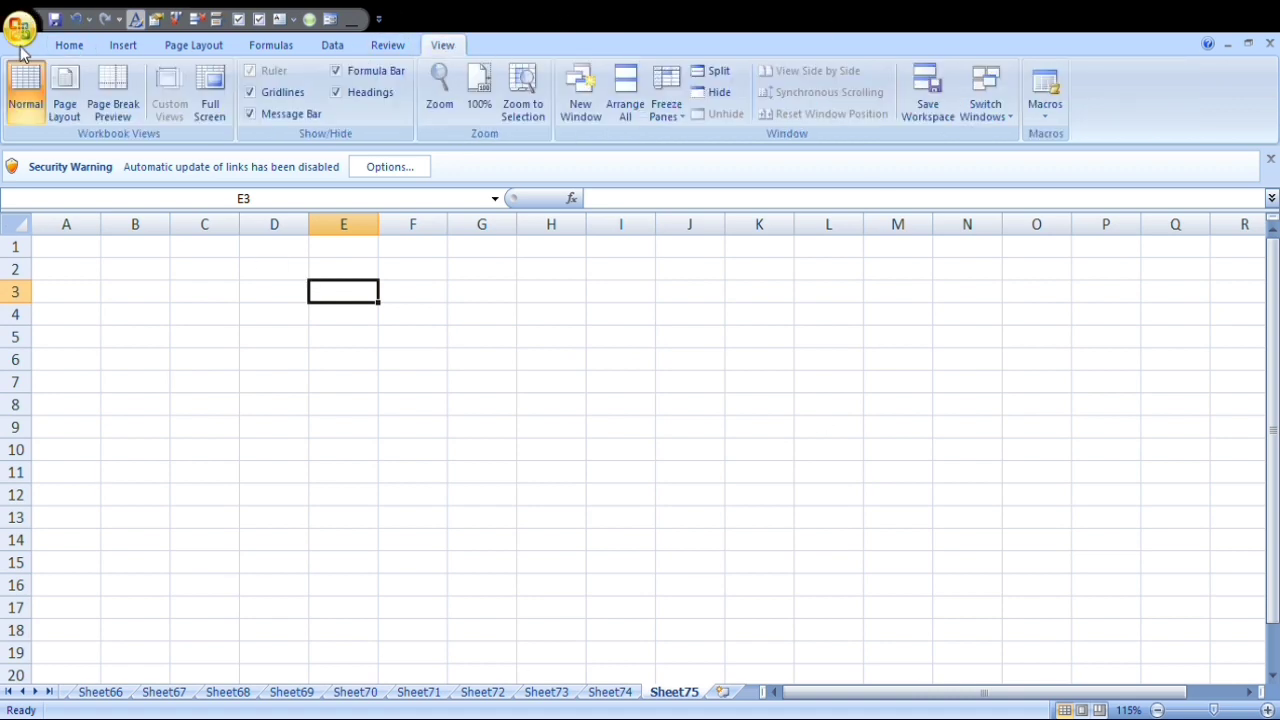
{"action": "left_click", "coordinate": [72, 96]}
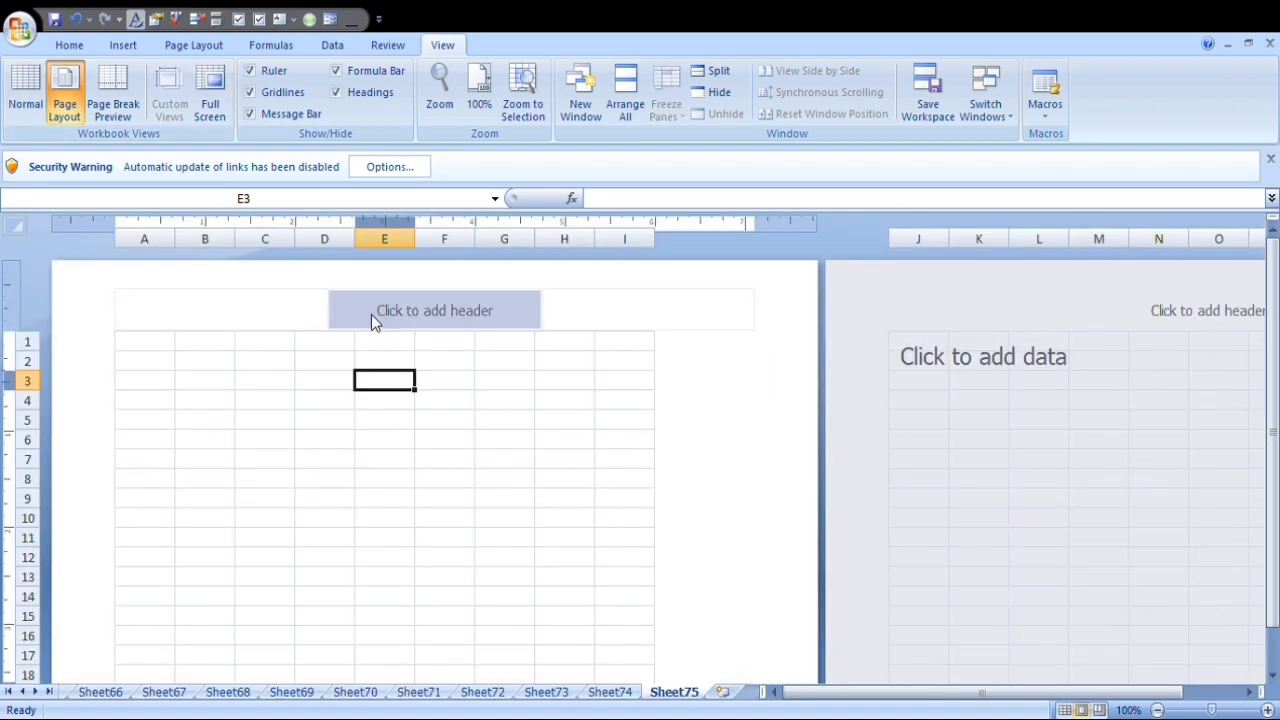
Widen columns C, D, E and B of the new sheet to make room for the balance sheet.
{"action": "left_click", "coordinate": [211, 342]}
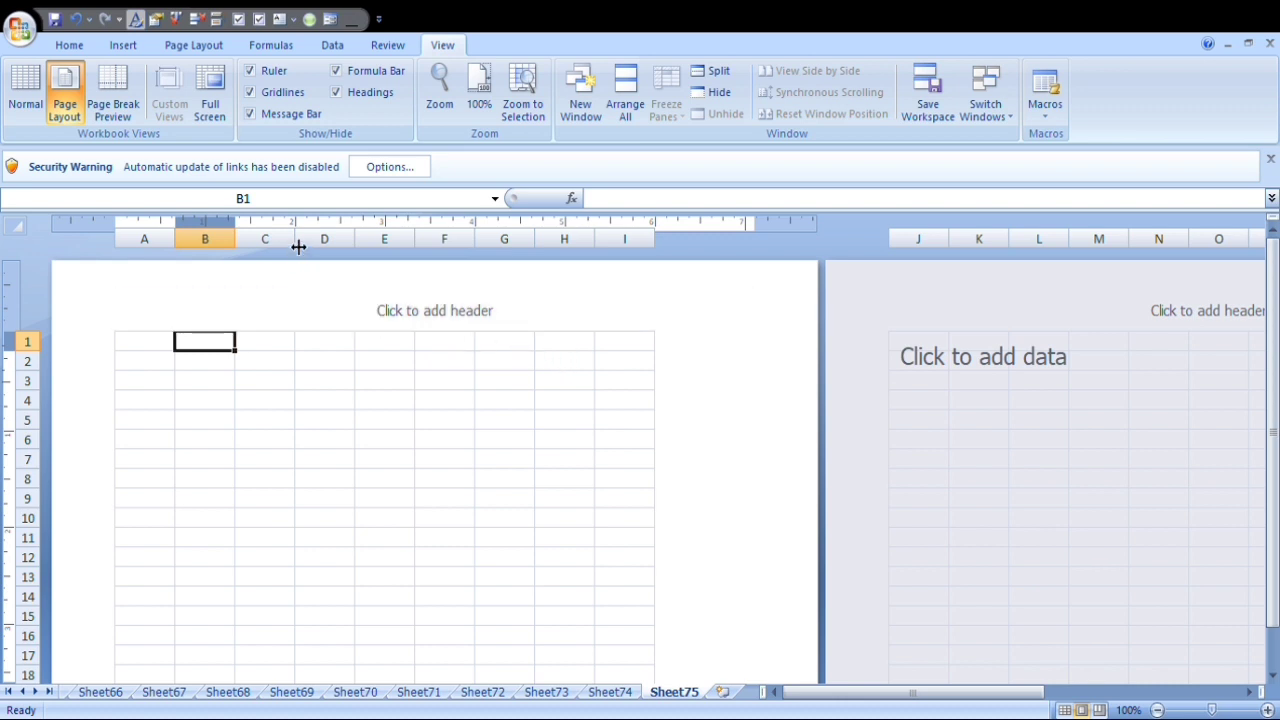
{"action": "left_click_drag", "start_coordinate": [299, 246], "coordinate": [365, 325]}
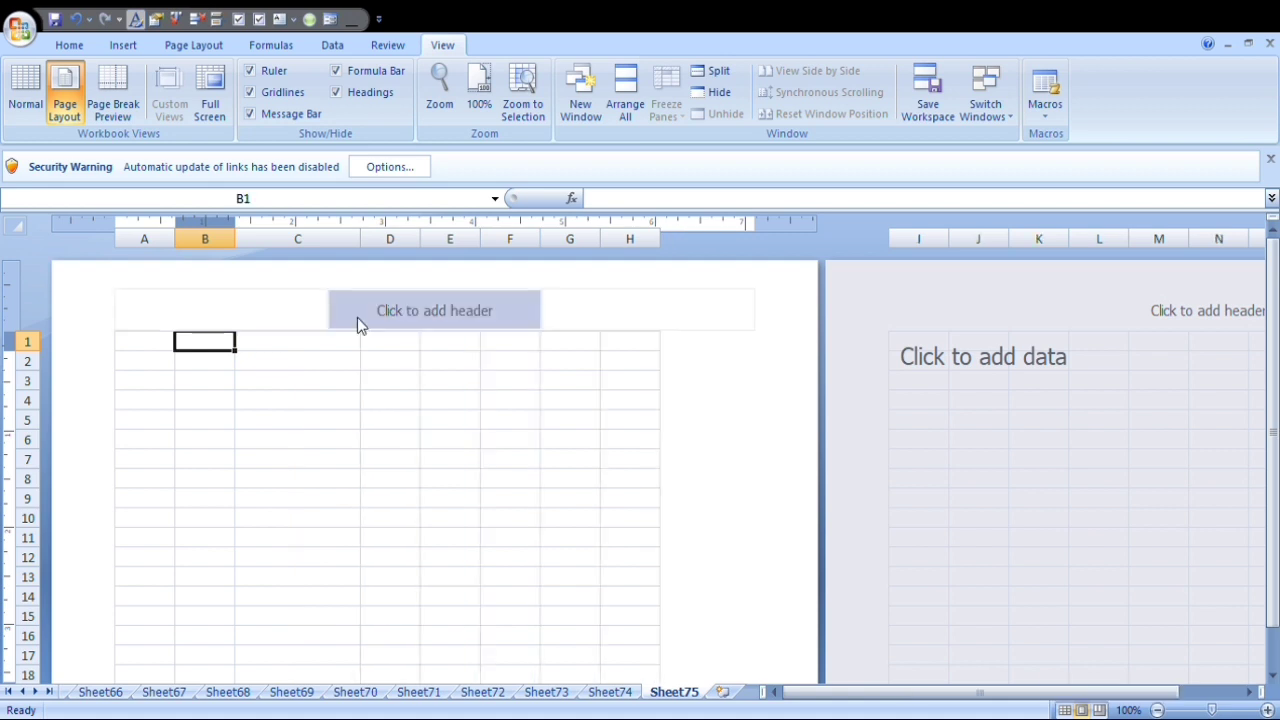
{"action": "left_click_drag", "start_coordinate": [430, 251], "coordinate": [492, 340]}
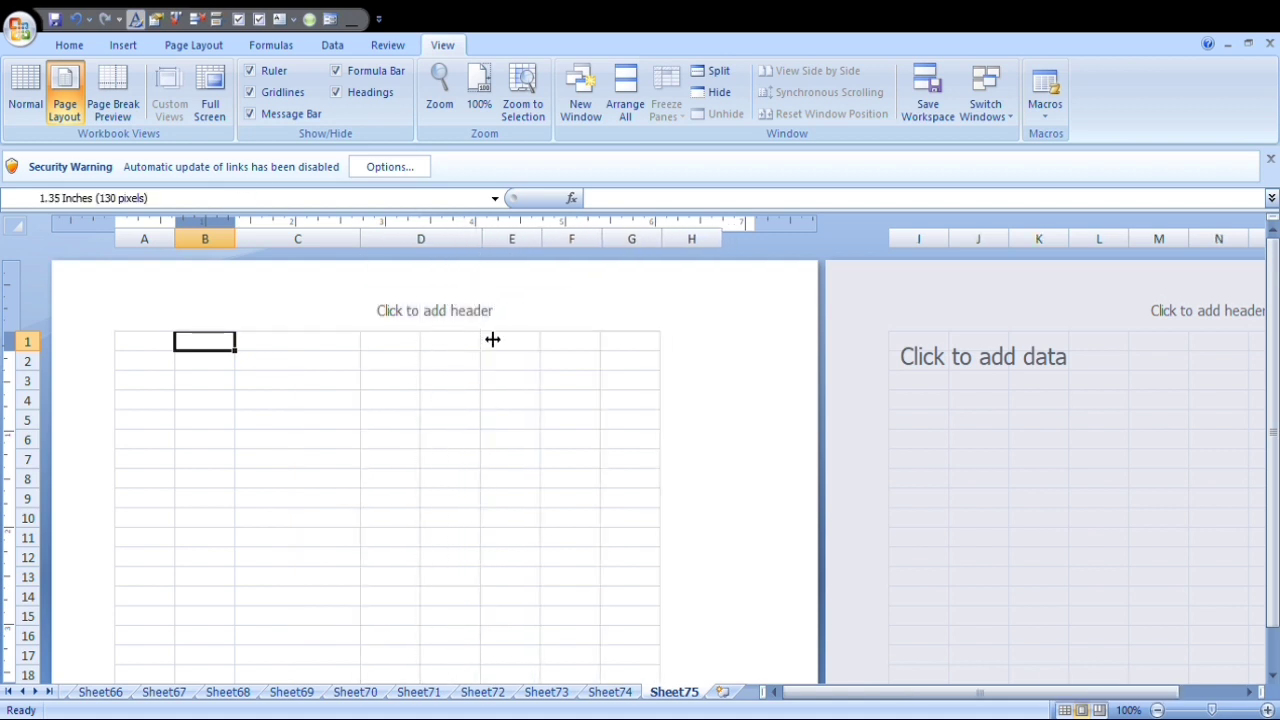
{"action": "left_click_drag", "start_coordinate": [548, 249], "coordinate": [588, 312]}
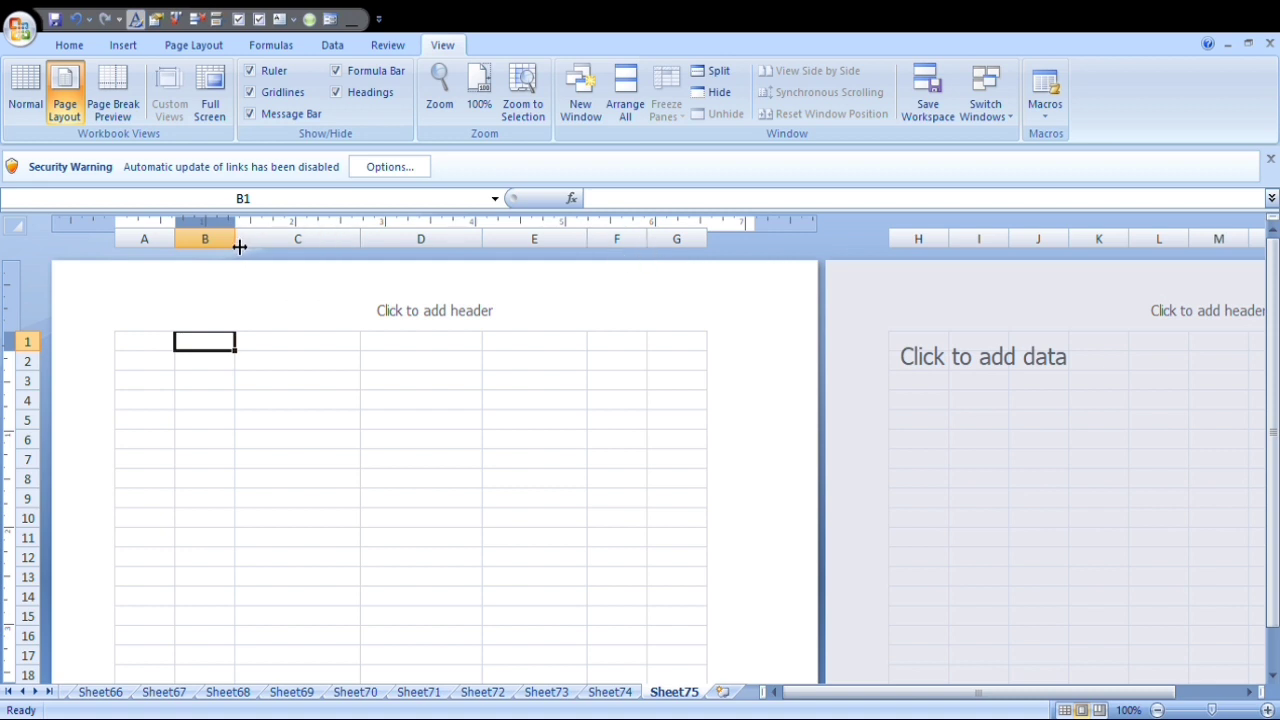
{"action": "left_click_drag", "start_coordinate": [237, 242], "coordinate": [294, 302]}
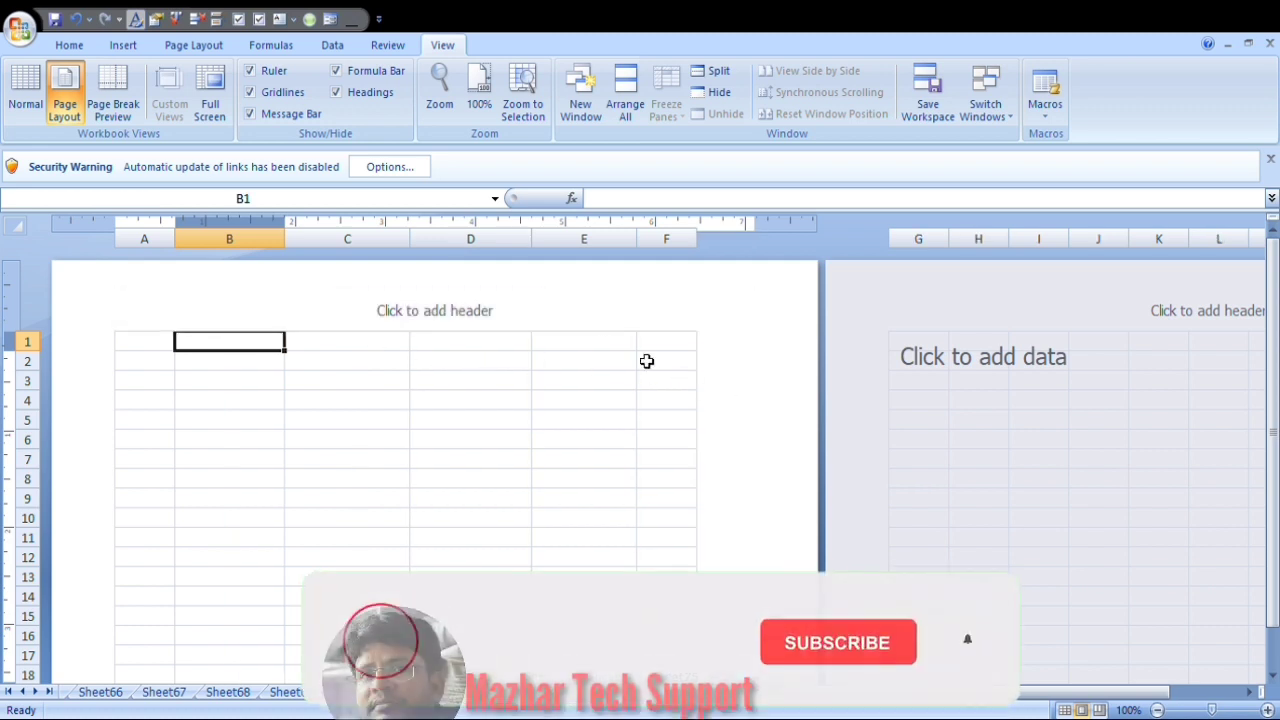
Fine-tune the column widths: widen column C slightly, narrow column D slightly and narrow column A to about 0.54 inches.
{"action": "left_click_drag", "start_coordinate": [418, 252], "coordinate": [435, 281]}
{"action": "left_click_drag", "start_coordinate": [666, 344], "coordinate": [680, 343]}
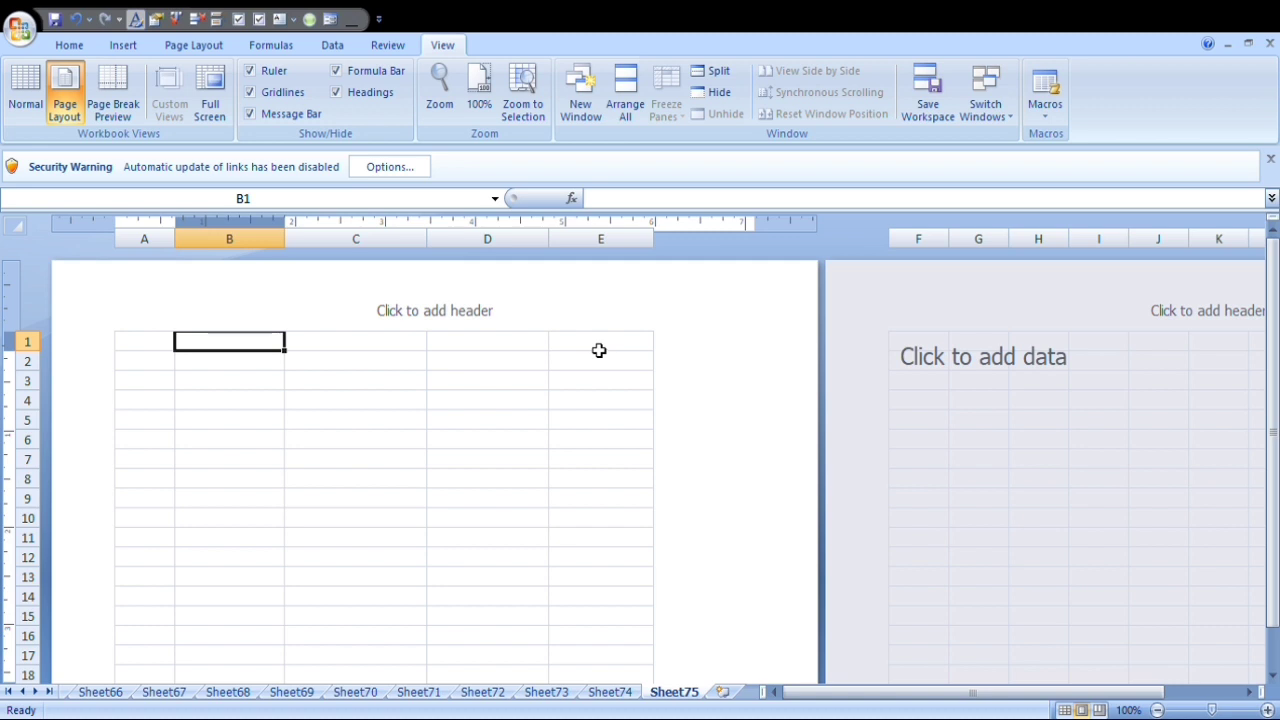
{"action": "left_click_drag", "start_coordinate": [552, 244], "coordinate": [543, 270]}
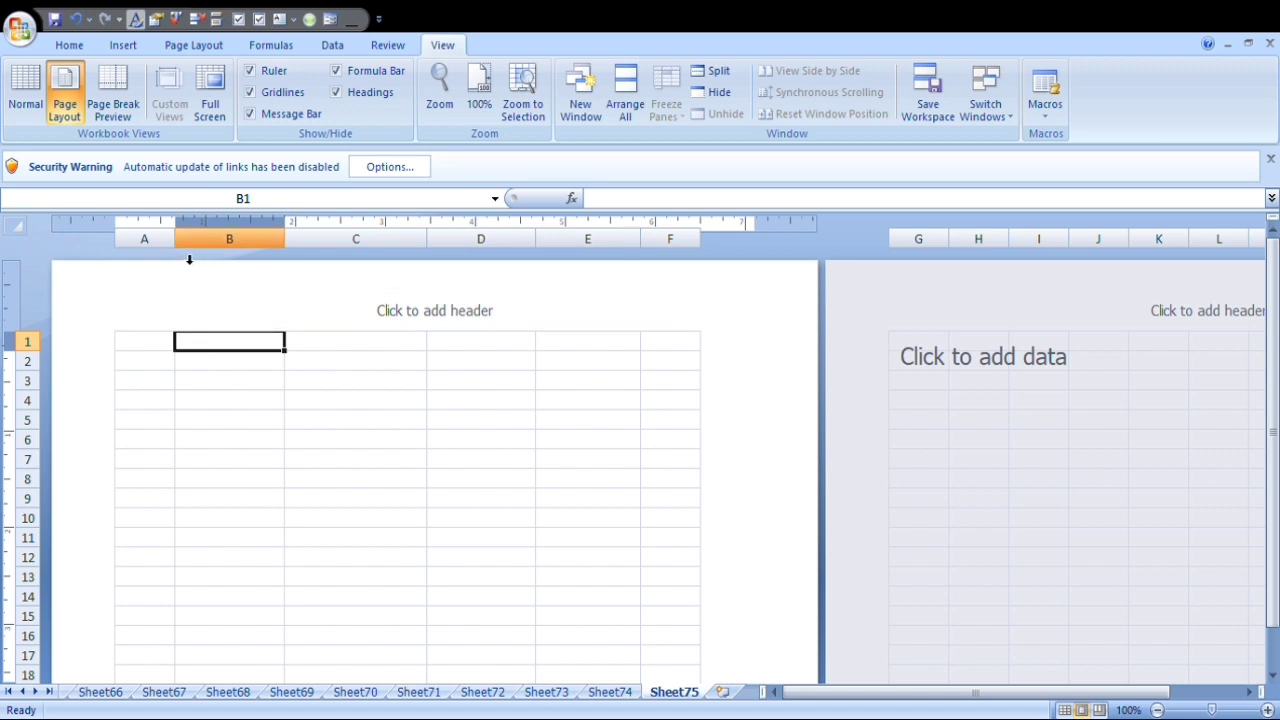
{"action": "left_click_drag", "start_coordinate": [179, 244], "coordinate": [164, 265]}
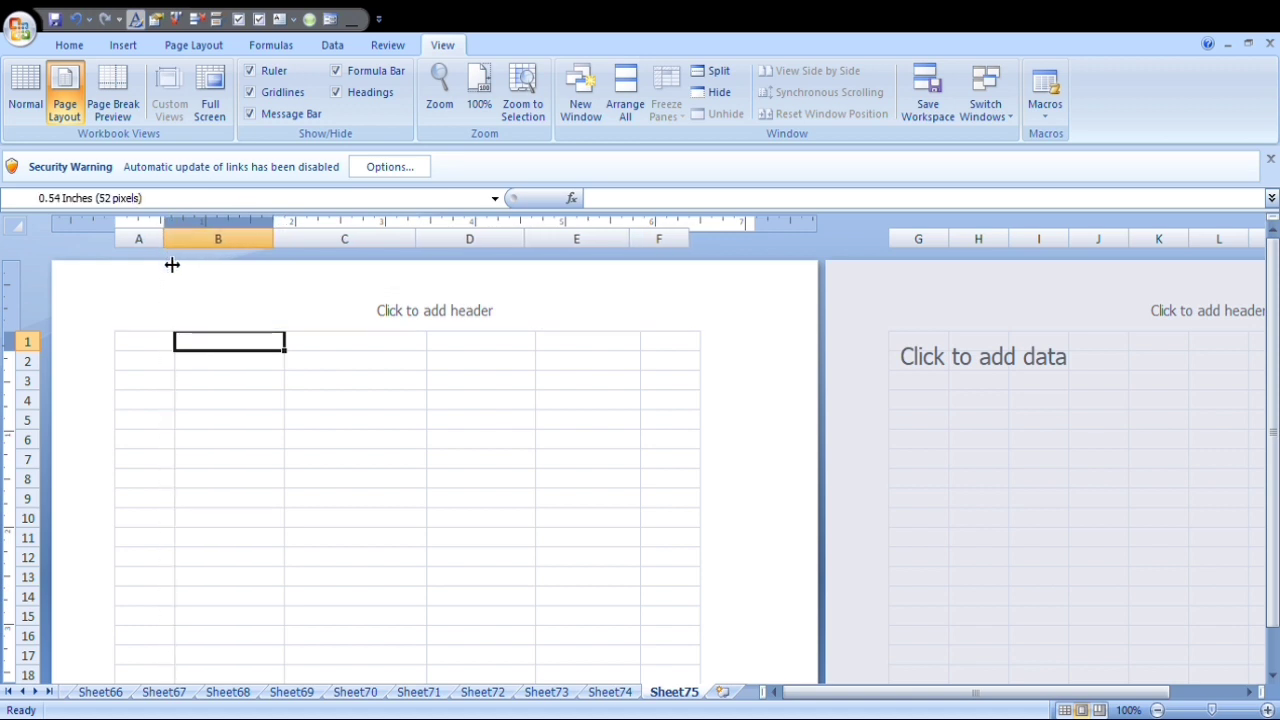
{"action": "left_click", "coordinate": [509, 426]}
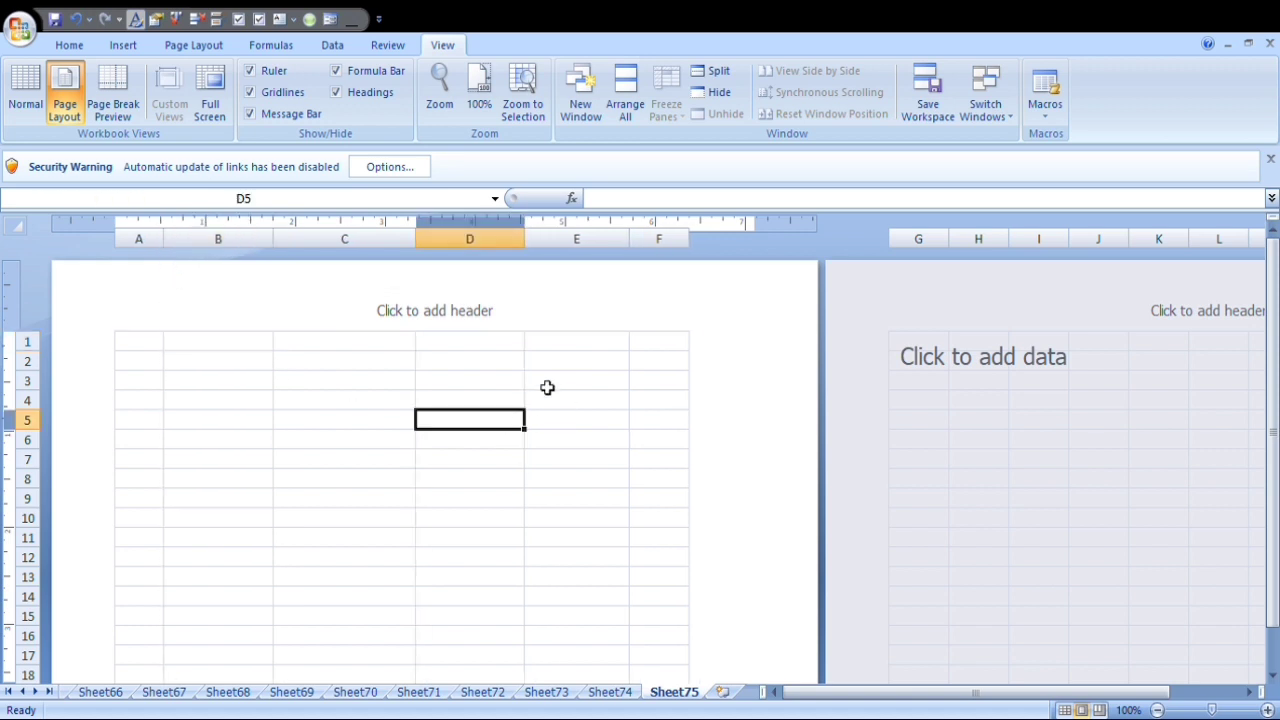
Widen column A slightly.
{"action": "left_click_drag", "start_coordinate": [249, 349], "coordinate": [461, 347]}
{"action": "left_click", "coordinate": [251, 346]}
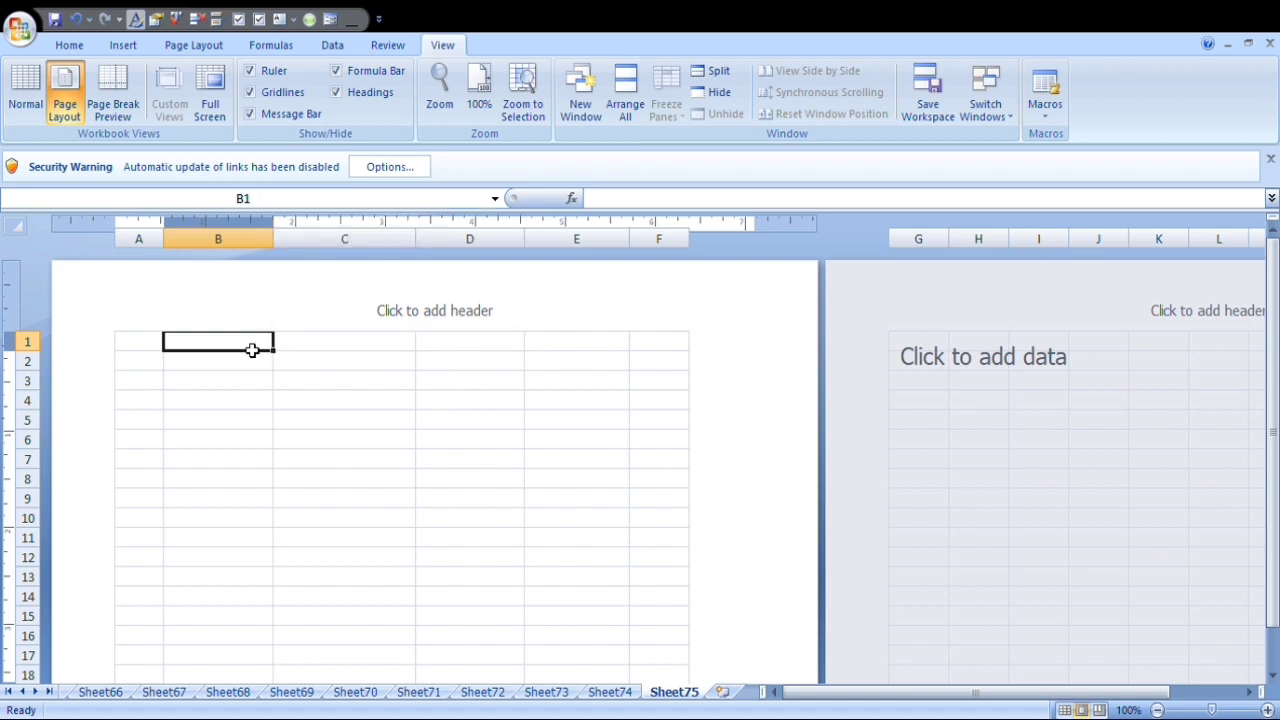
{"action": "left_click", "coordinate": [249, 386]}
{"action": "left_click", "coordinate": [247, 350]}
{"action": "left_click_drag", "start_coordinate": [164, 242], "coordinate": [176, 266]}
{"action": "left_click", "coordinate": [251, 402]}
{"action": "left_click", "coordinate": [240, 347]}
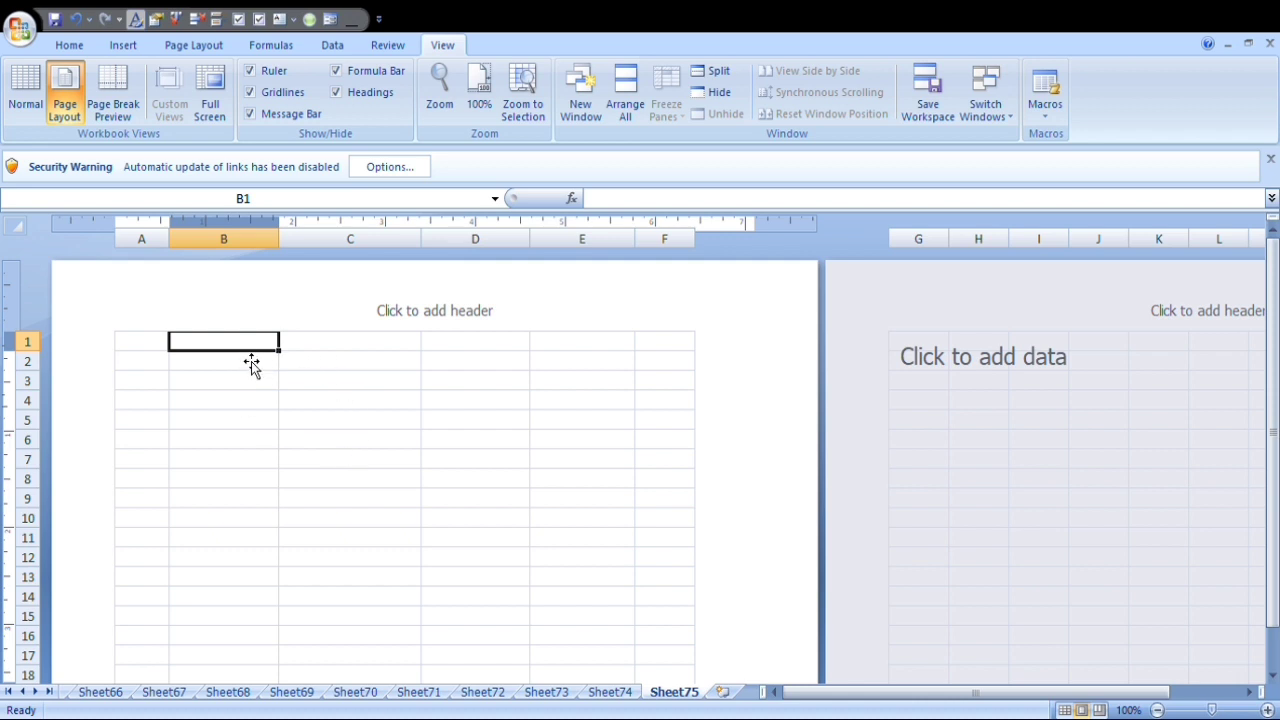
Merge and center cells B1:E1 for the company heading.
{"action": "left_click_drag", "start_coordinate": [249, 351], "coordinate": [603, 349]}
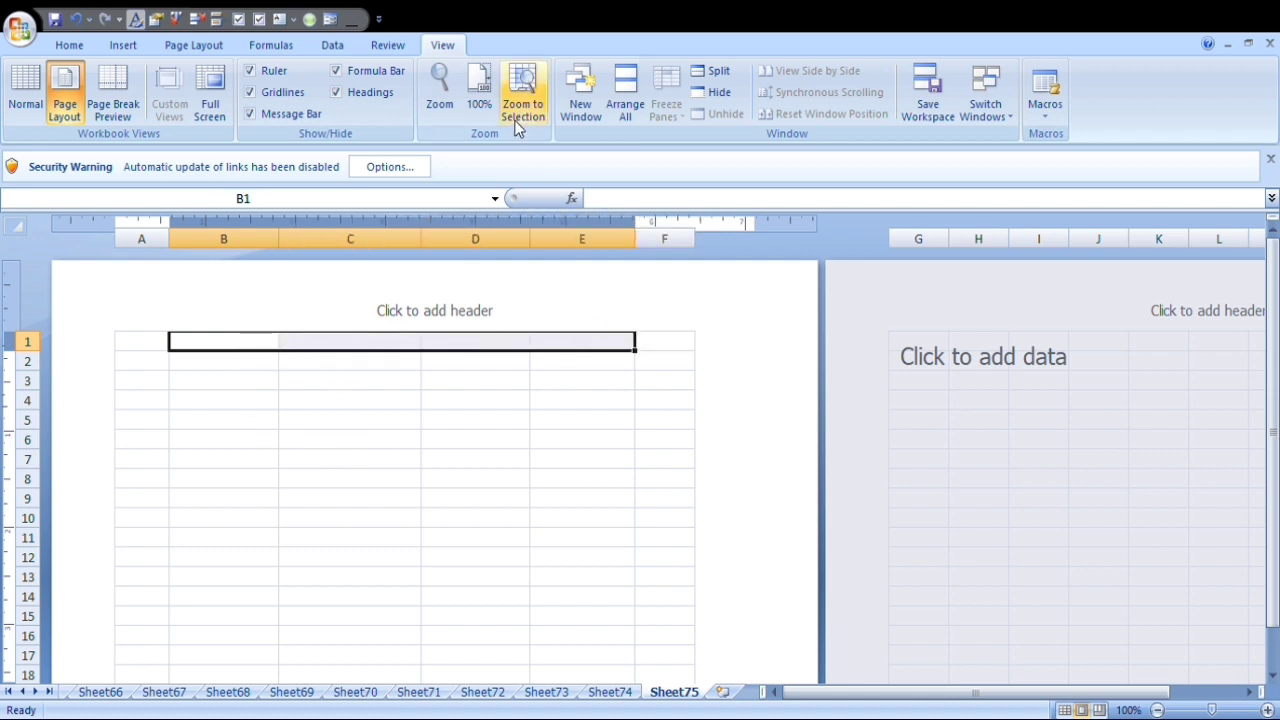
{"action": "left_click", "coordinate": [66, 48]}
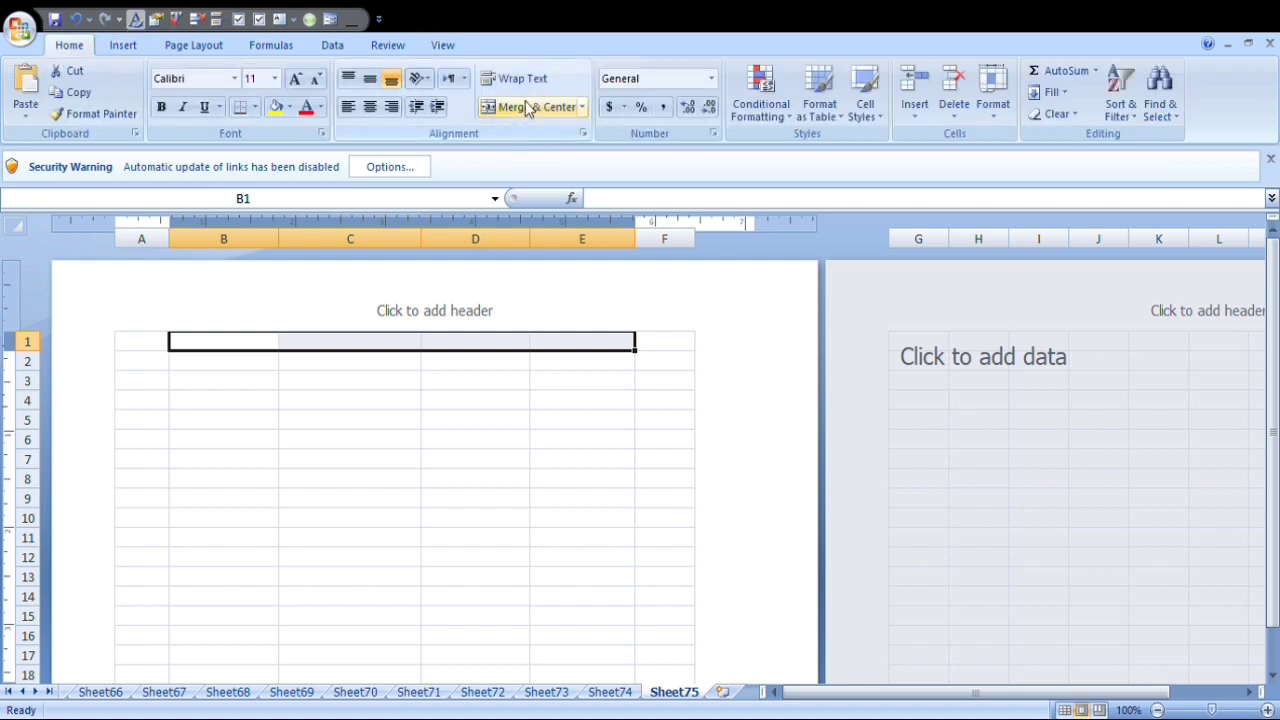
{"action": "left_click", "coordinate": [525, 105]}
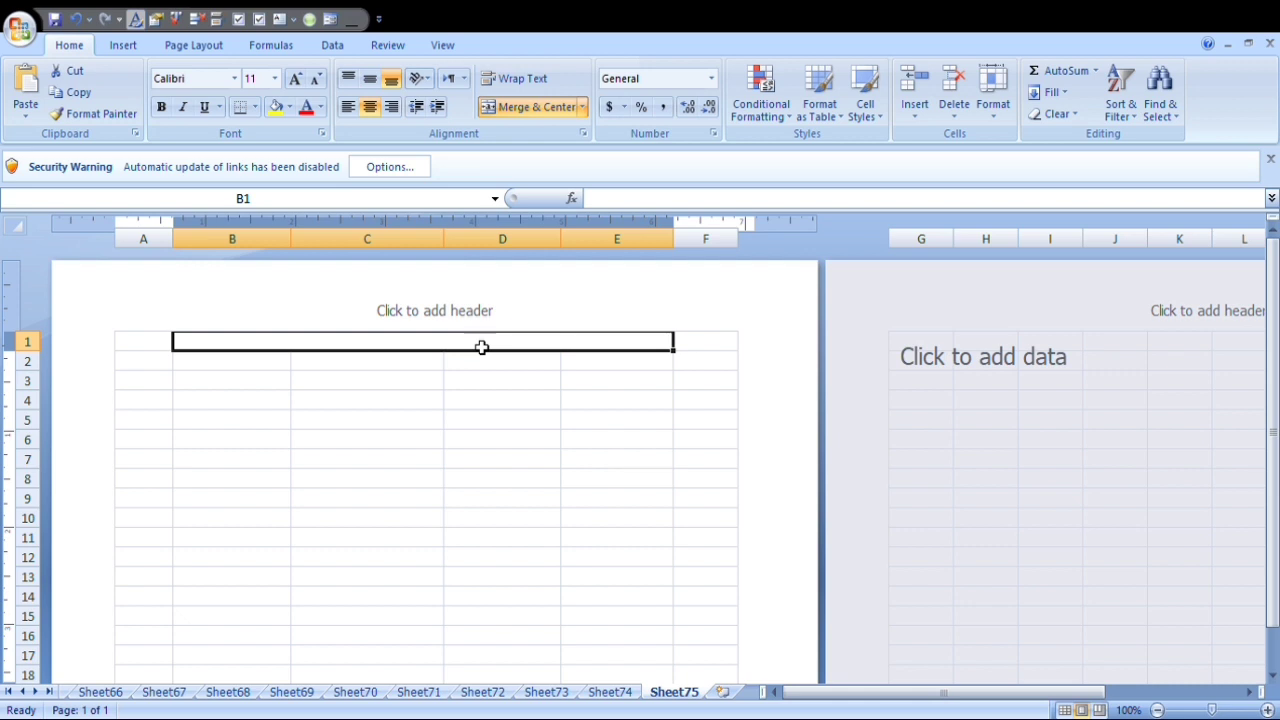
Enter BHARAT INFOTECH PVT LTD as the heading in the merged cell B1.
{"action": "type", "text": "BHA"}
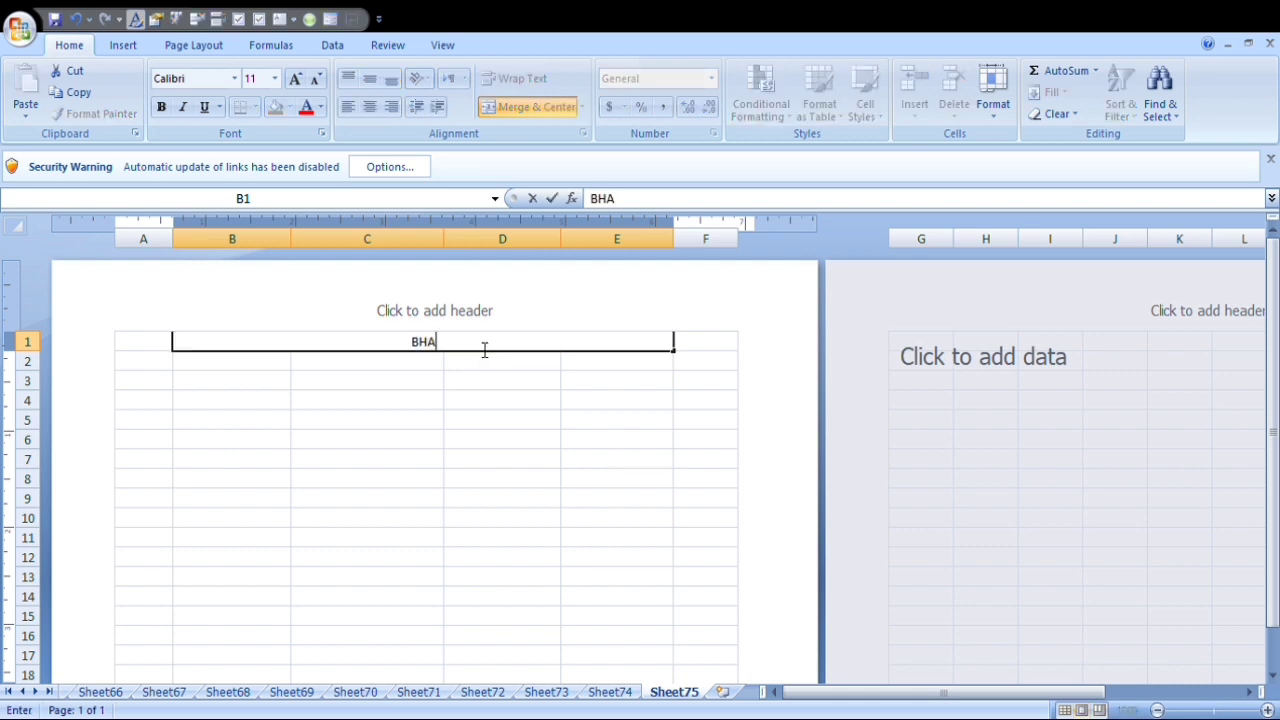
{"action": "type", "text": "RAT INFO"}
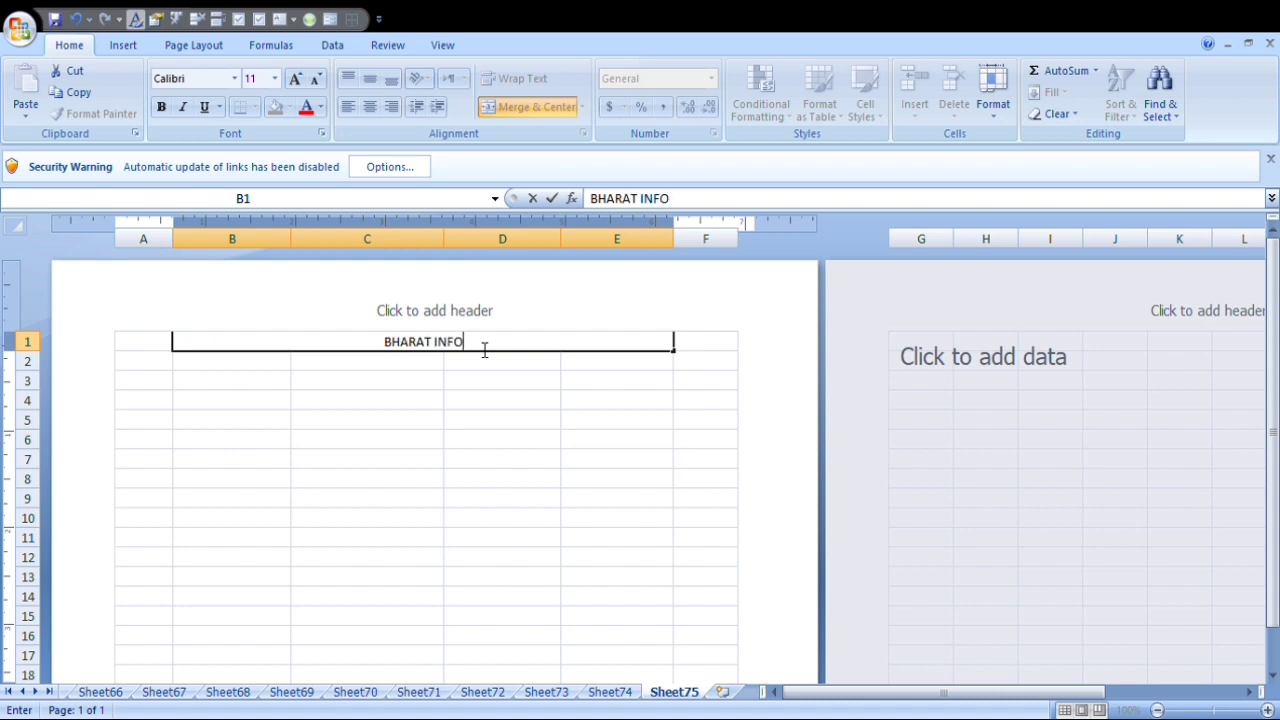
{"action": "type", "text": "TECH"}
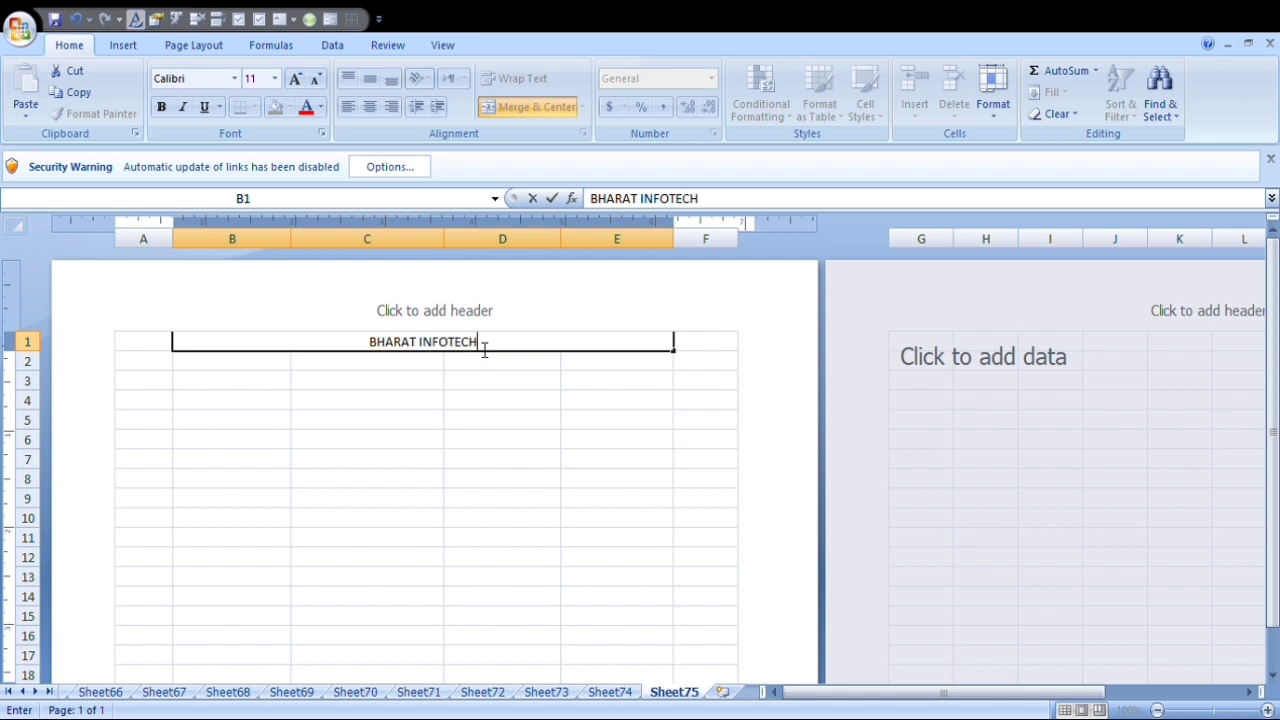
{"action": "type", "text": " PVT"}
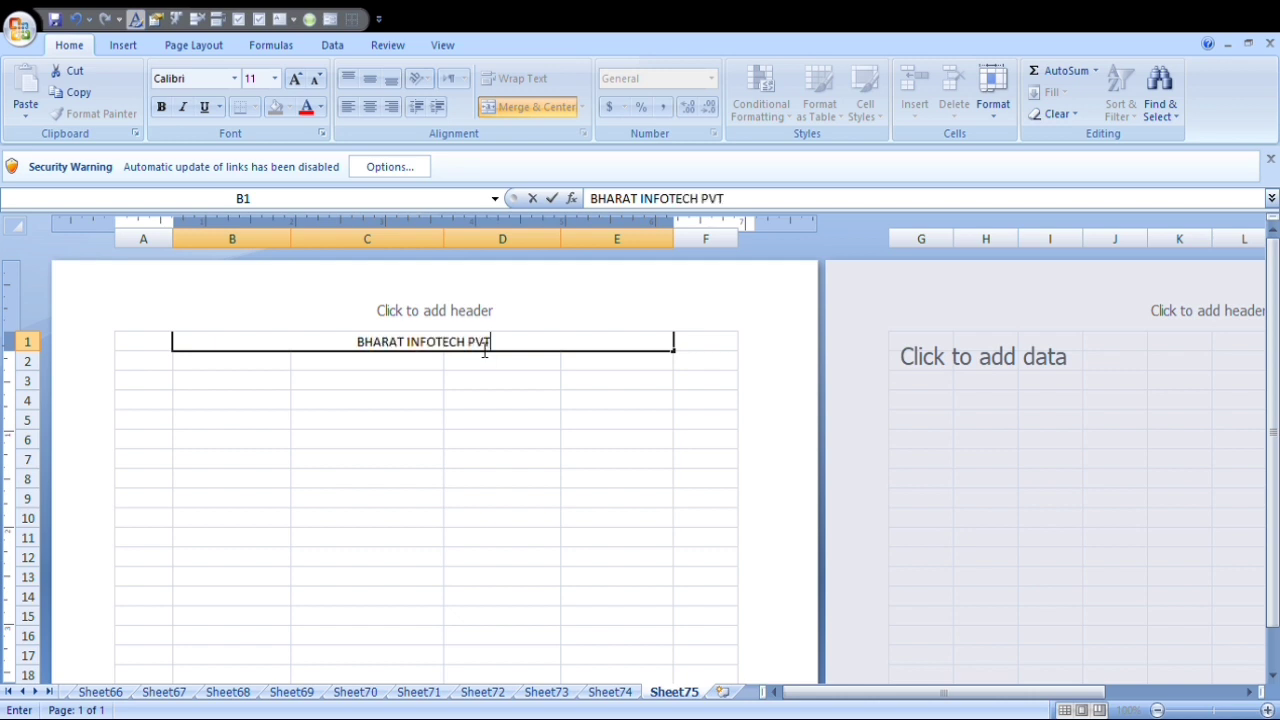
{"action": "type", "text": " LTD"}
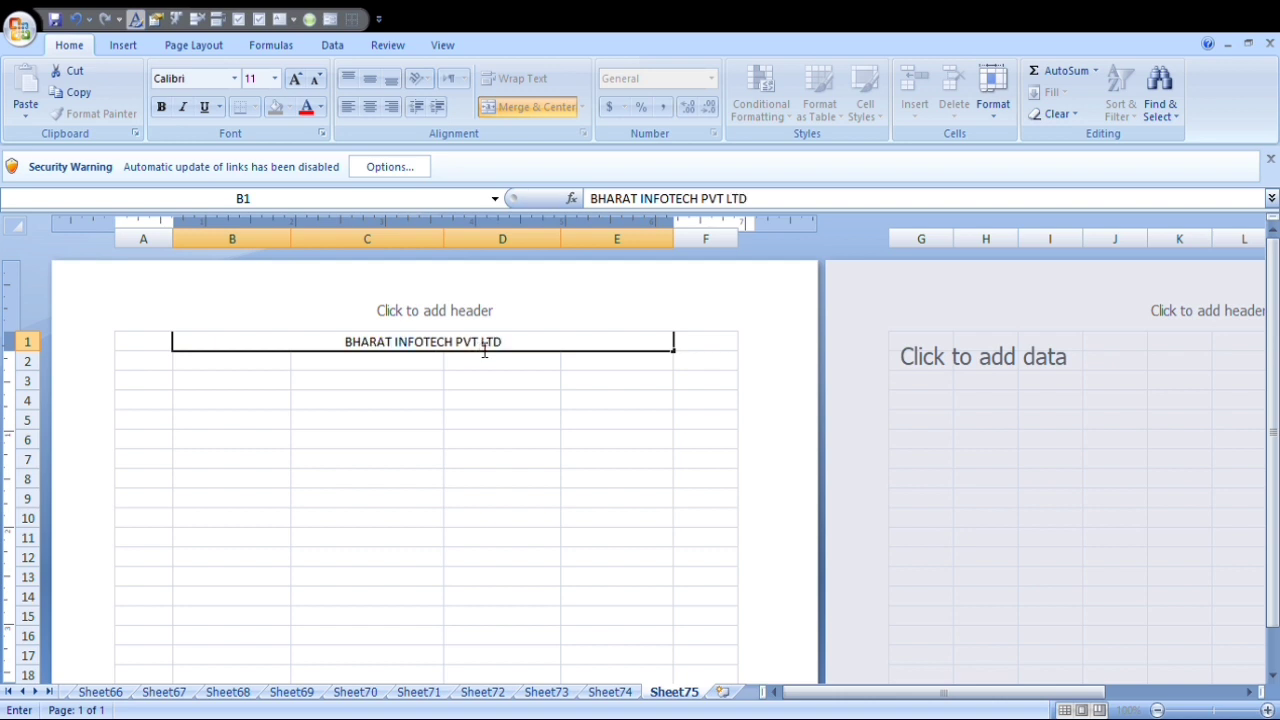
{"action": "key", "text": "Return"}
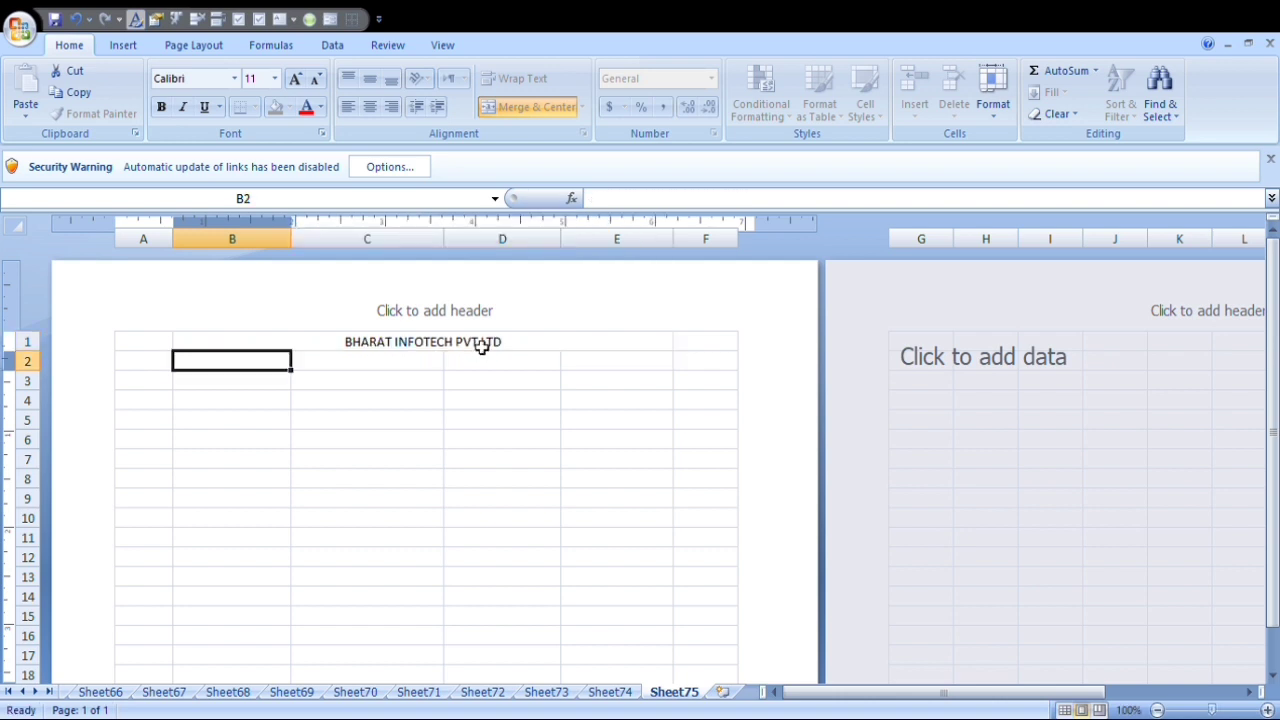
{"action": "left_click", "coordinate": [476, 349]}
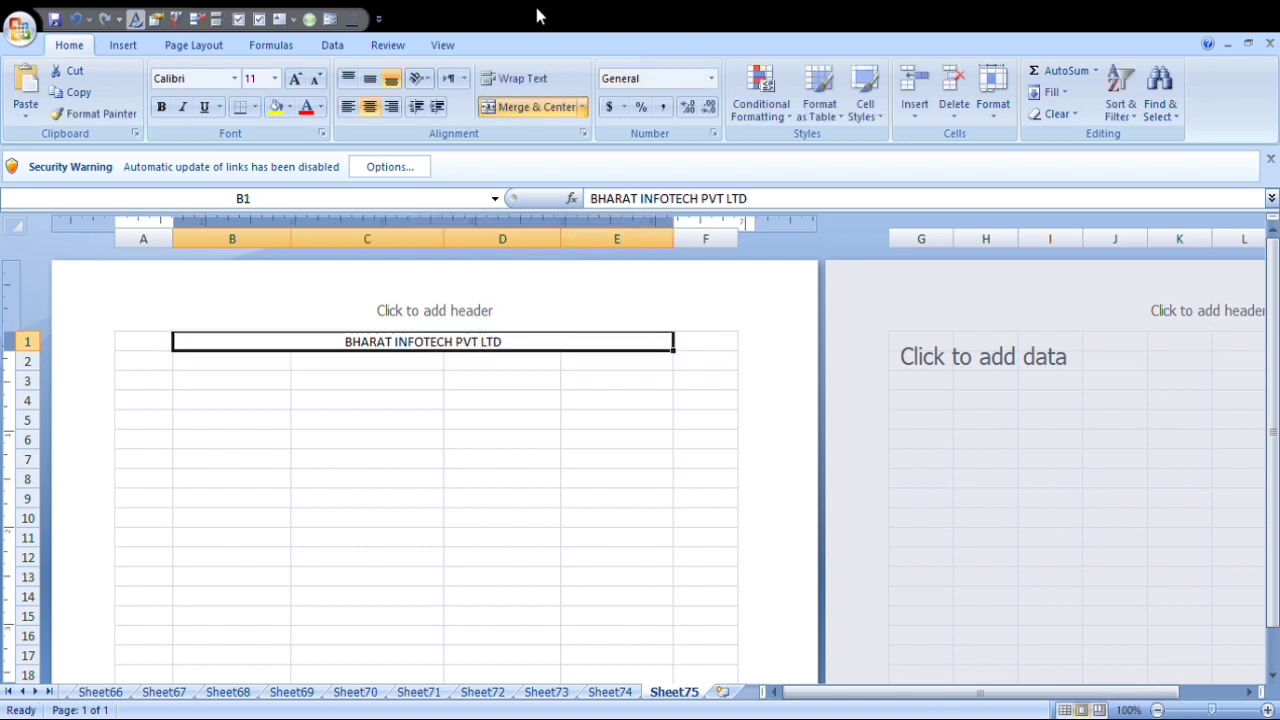
Merge and center cells B2:E2 below the company heading.
{"action": "left_click", "coordinate": [208, 365]}
{"action": "left_click_drag", "start_coordinate": [208, 369], "coordinate": [626, 360]}
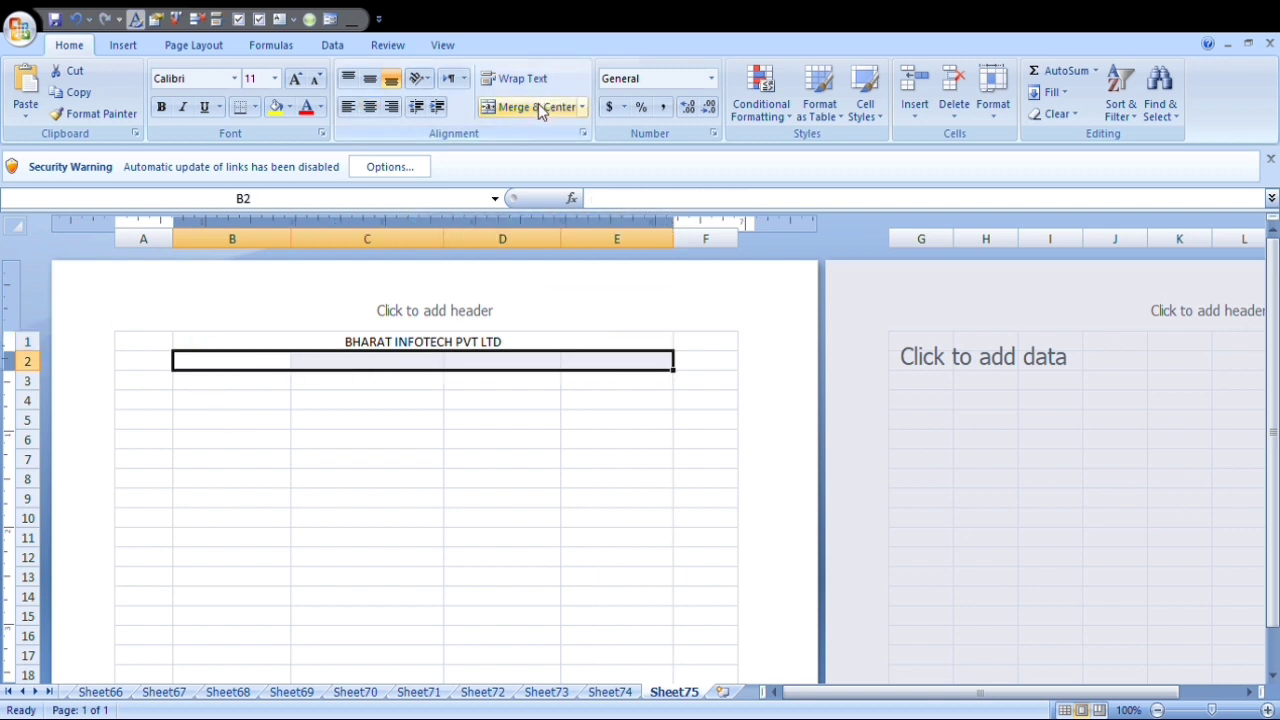
{"action": "left_click", "coordinate": [538, 105]}
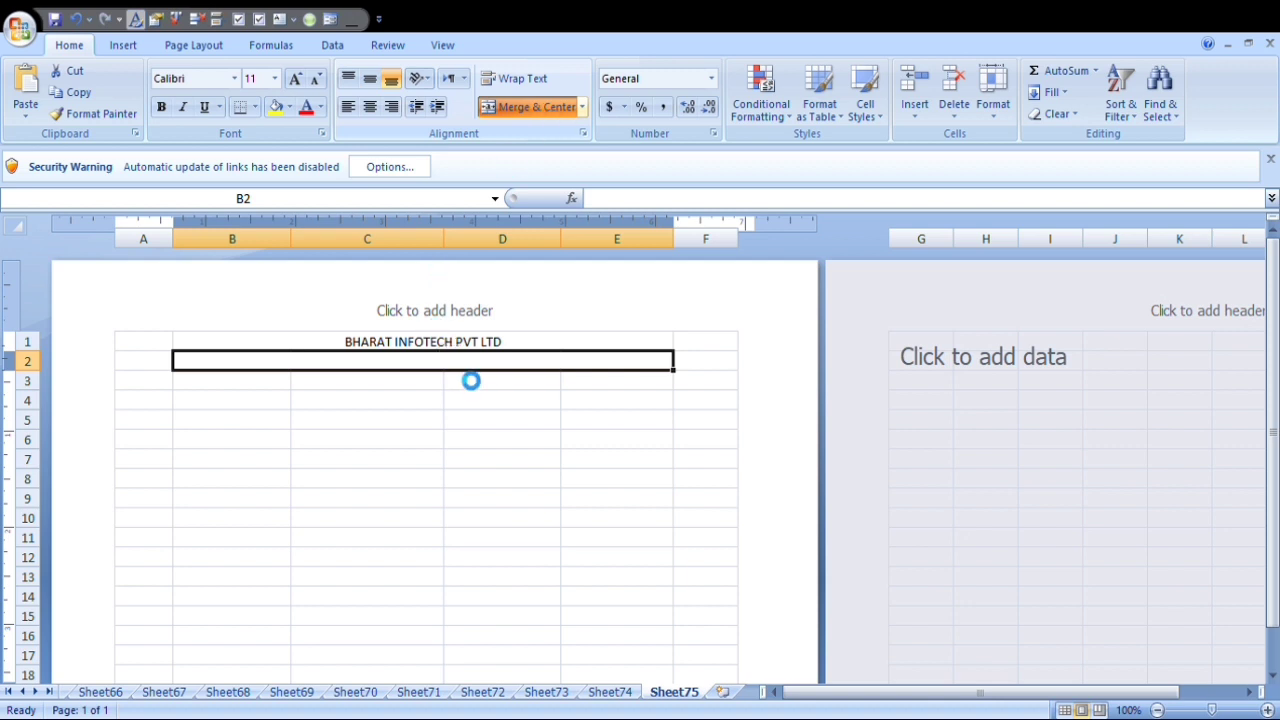
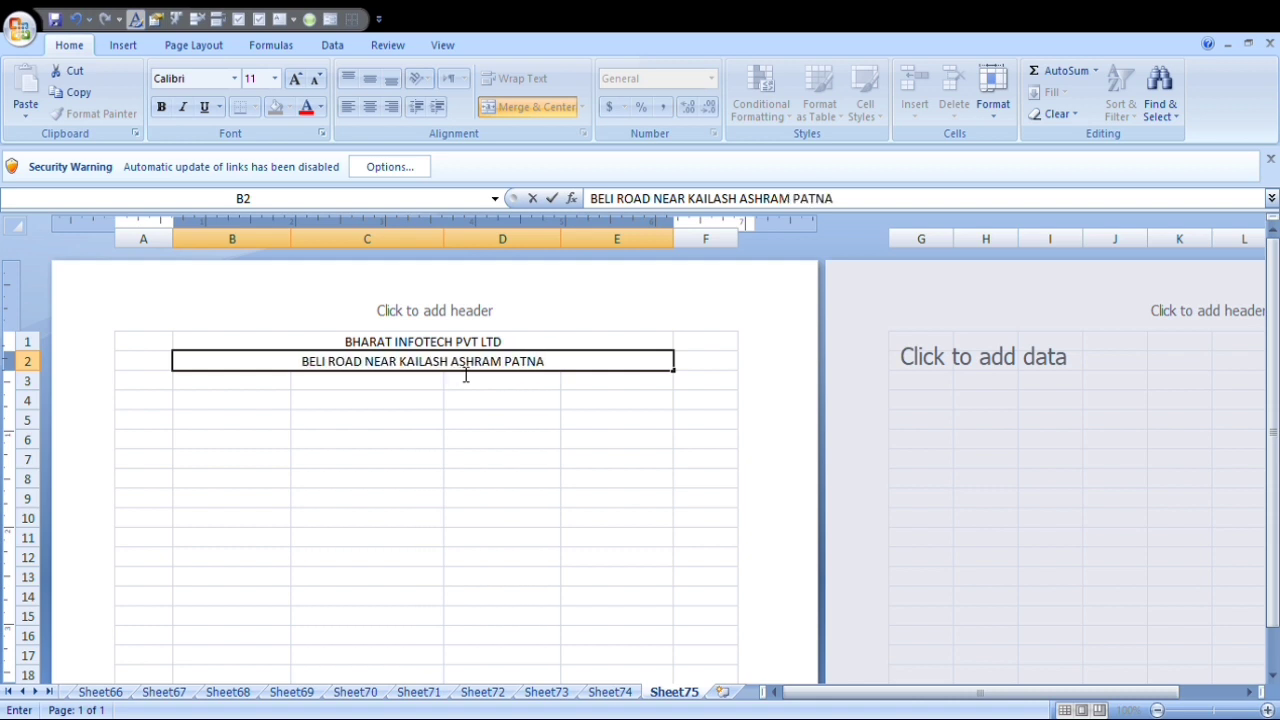
Enter the company's postal address in capitals in the merged cell B2 below the company heading.
{"action": "key", "text": "Return"}
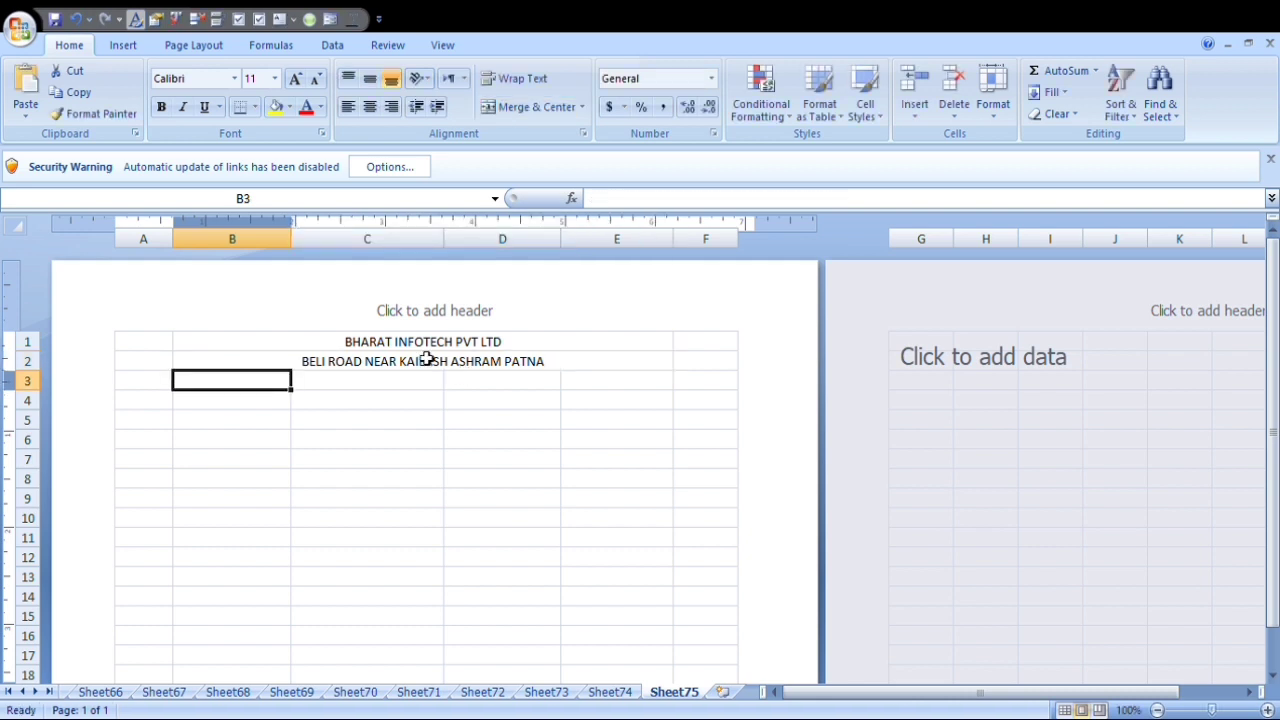
Merge and center cells B3:E3 and enter the title BALANCE SHEET AS ON 31 MARCH 2022.
{"action": "left_click_drag", "start_coordinate": [246, 383], "coordinate": [569, 381]}
{"action": "left_click", "coordinate": [518, 108]}
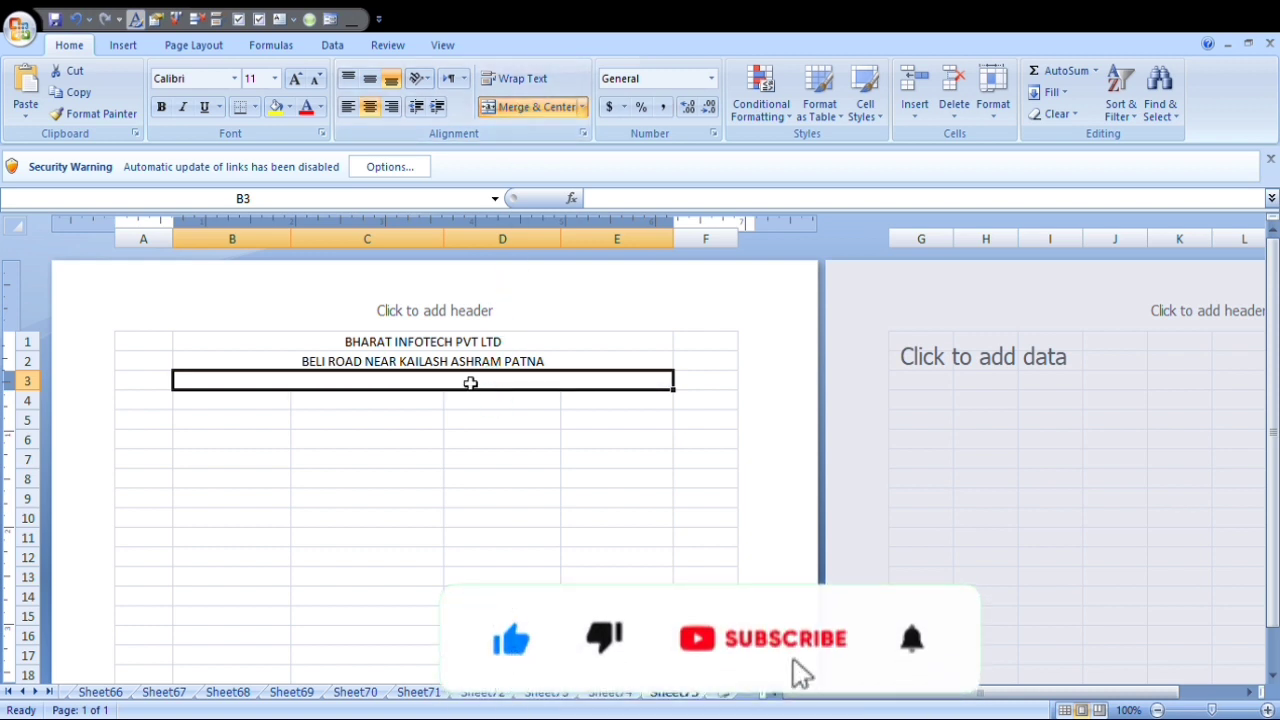
{"action": "type", "text": "B"}
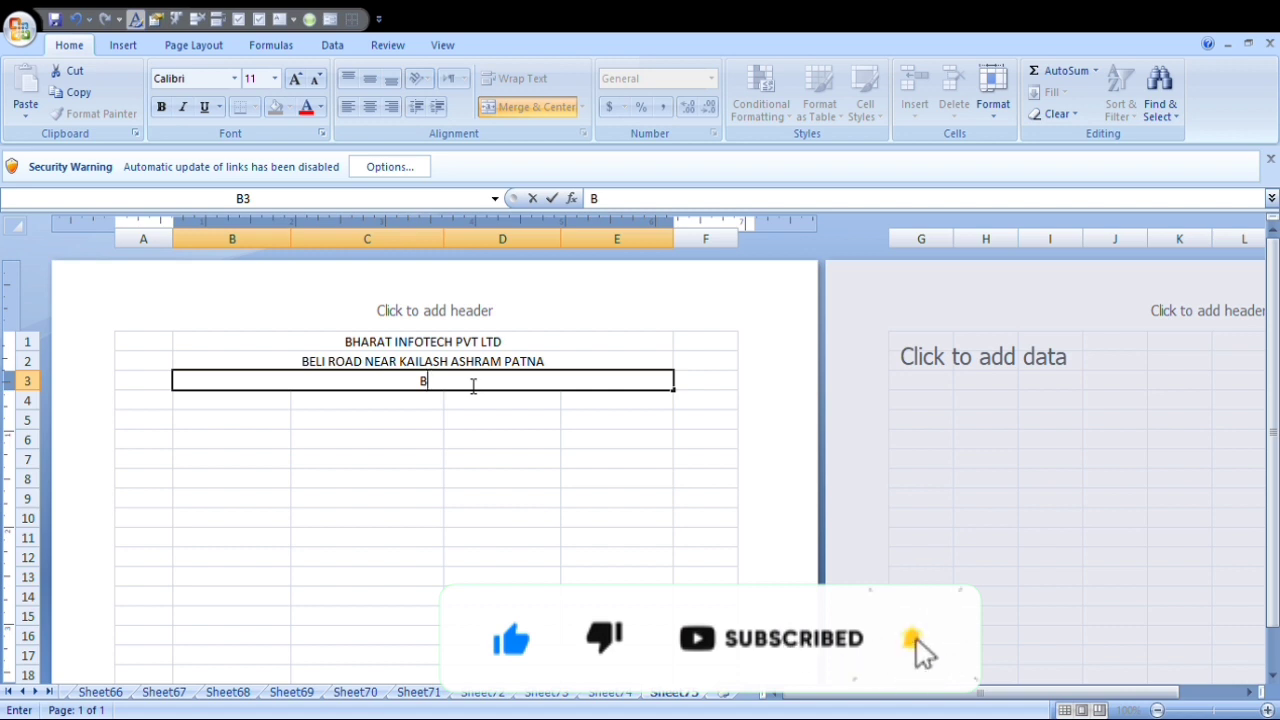
{"action": "type", "text": "A"}
{"action": "type", "text": "LANCE"}
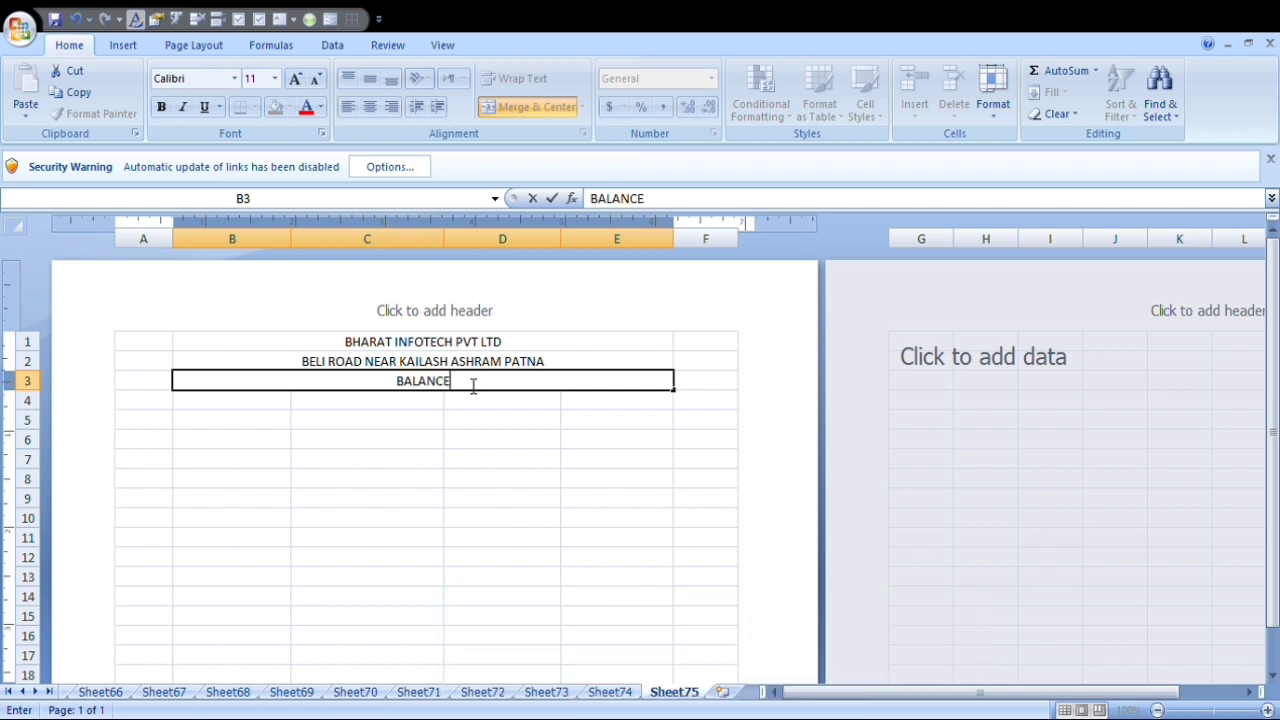
{"action": "type", "text": " SHEET AS"}
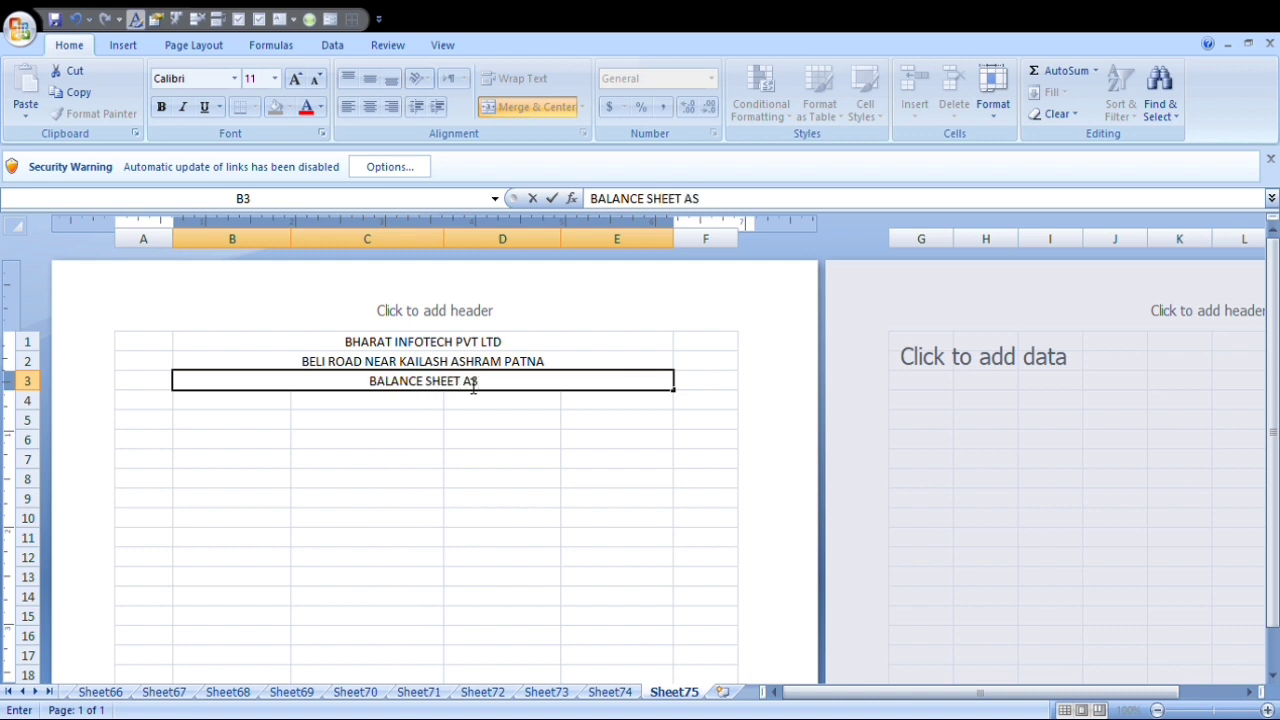
{"action": "type", "text": " ON"}
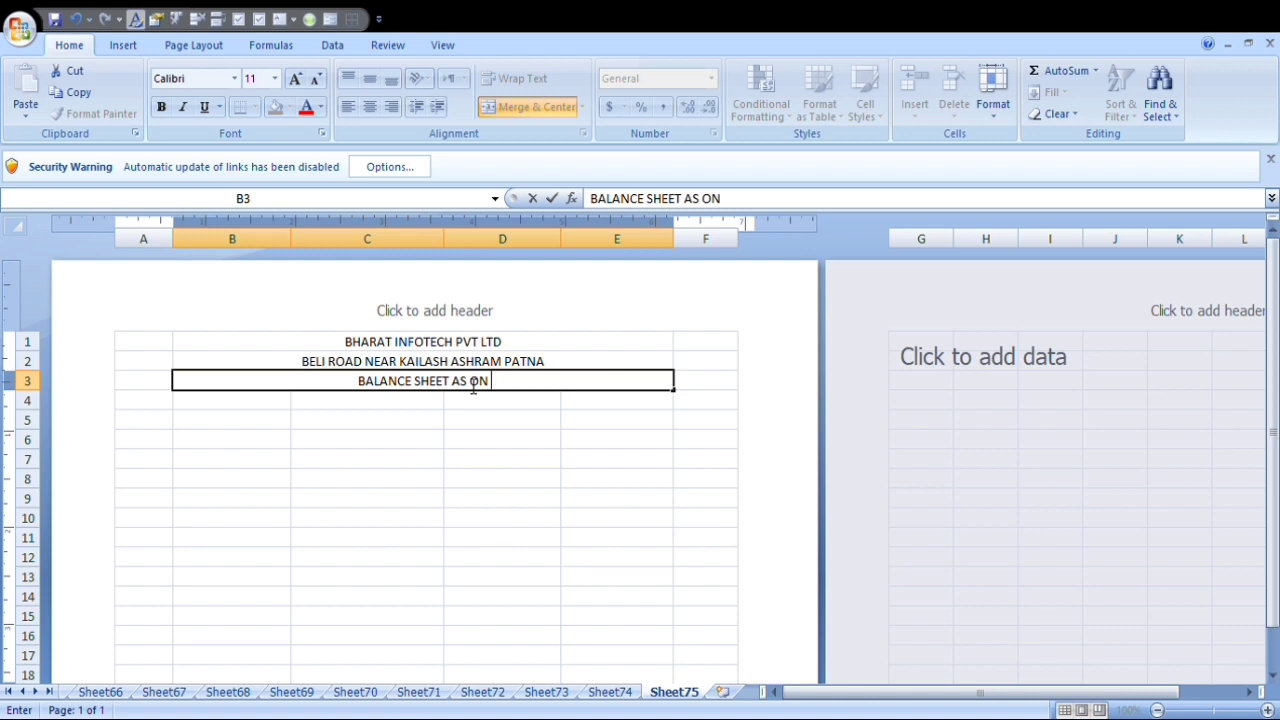
{"action": "type", "text": " 31"}
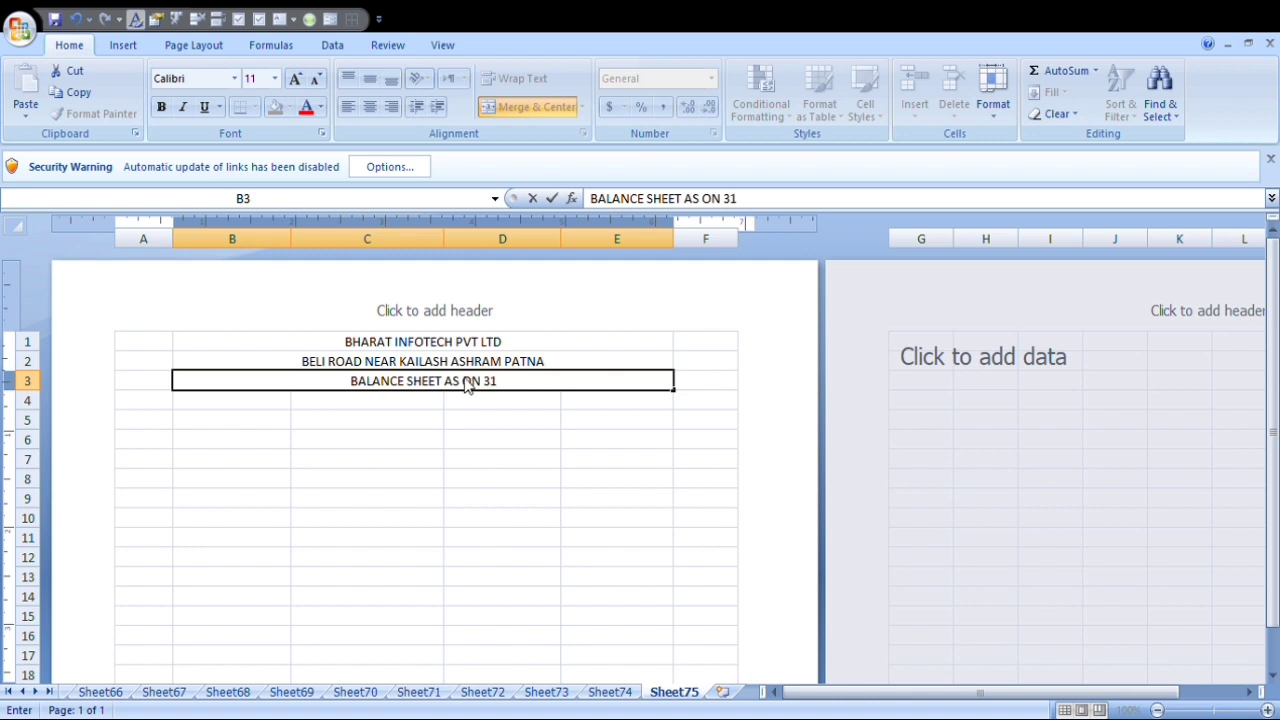
{"action": "type", "text": " MARCH"}
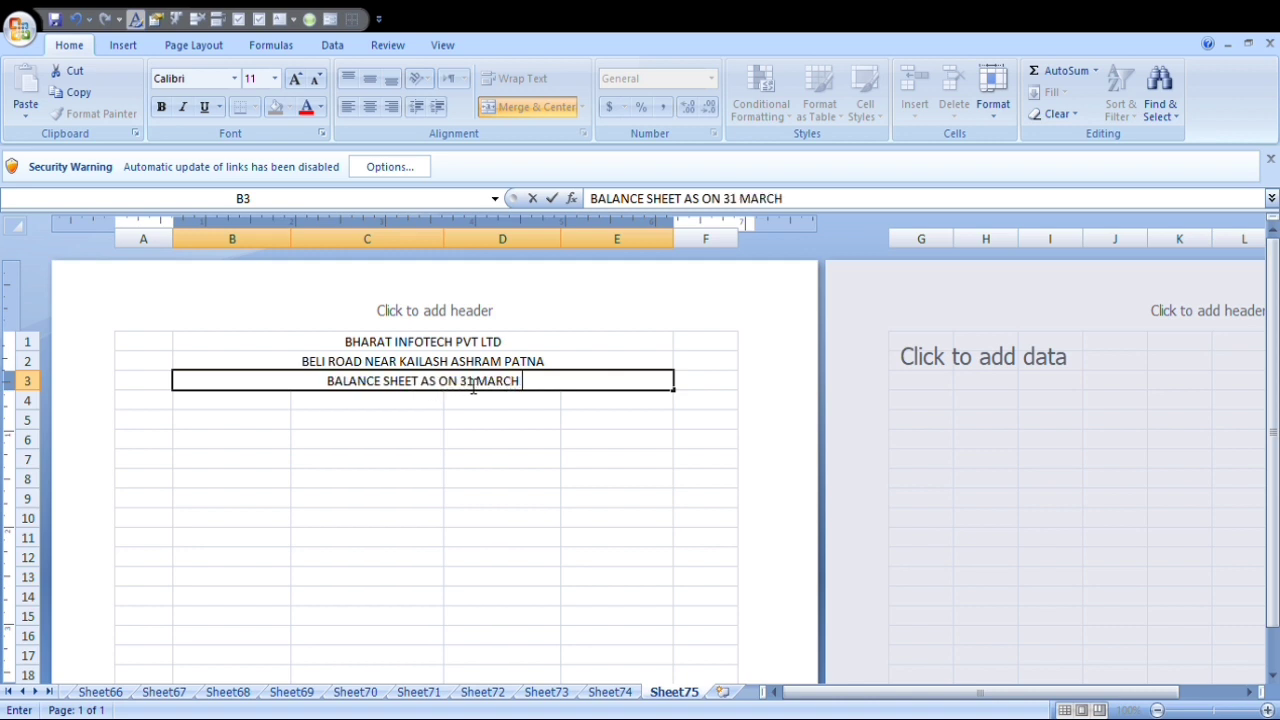
{"action": "type", "text": " 2022"}
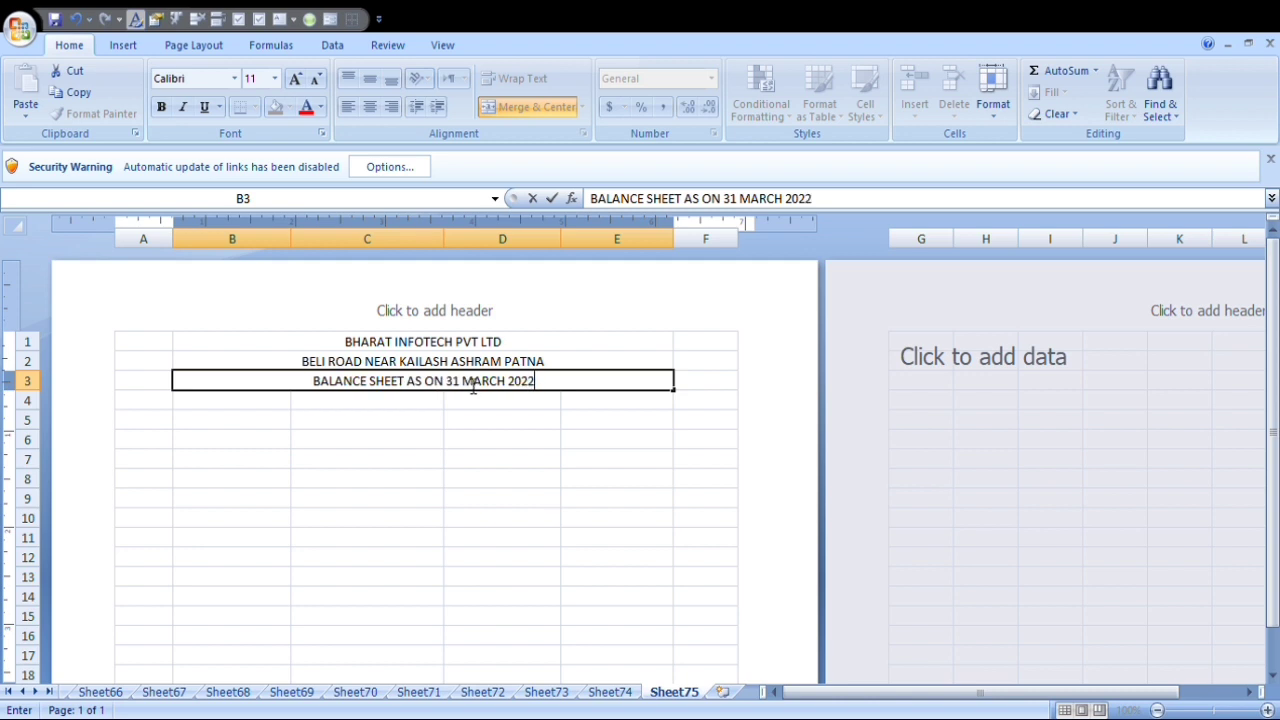
{"action": "key", "text": "Return"}
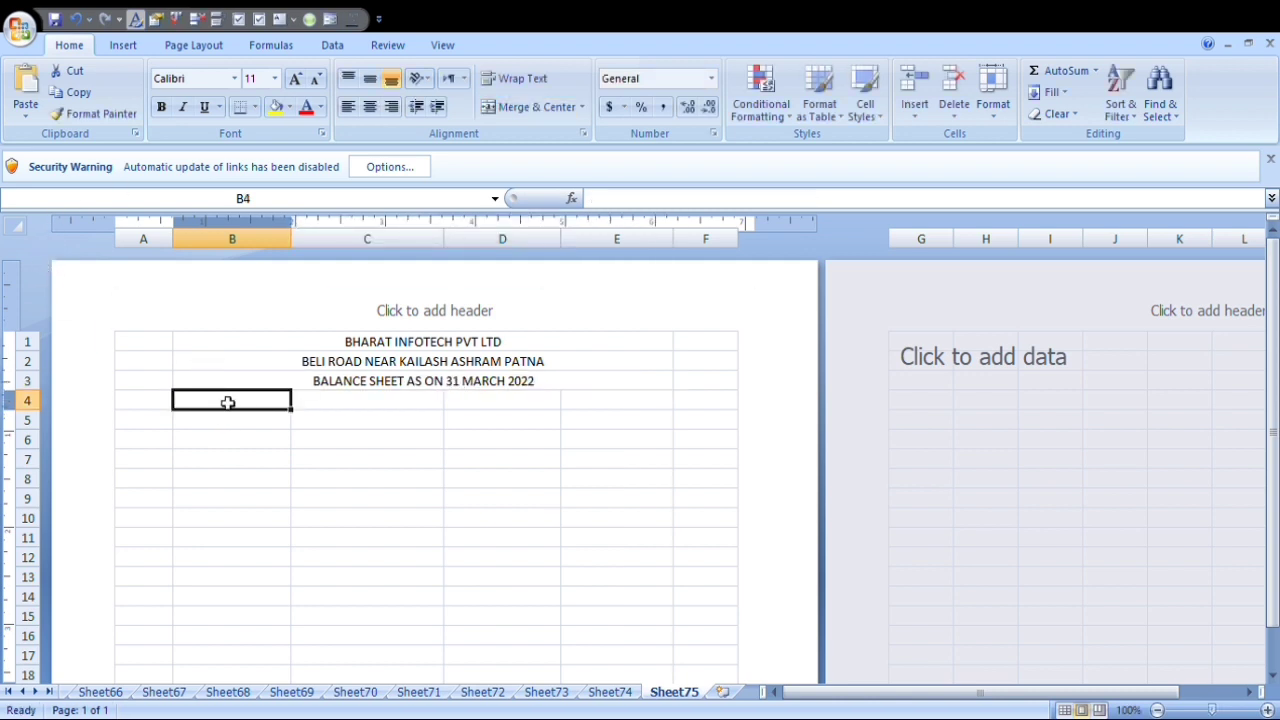
Enter the column headings Liability, RS, Assets and RS in cells B4 to E4.
{"action": "type", "text": "Li"}
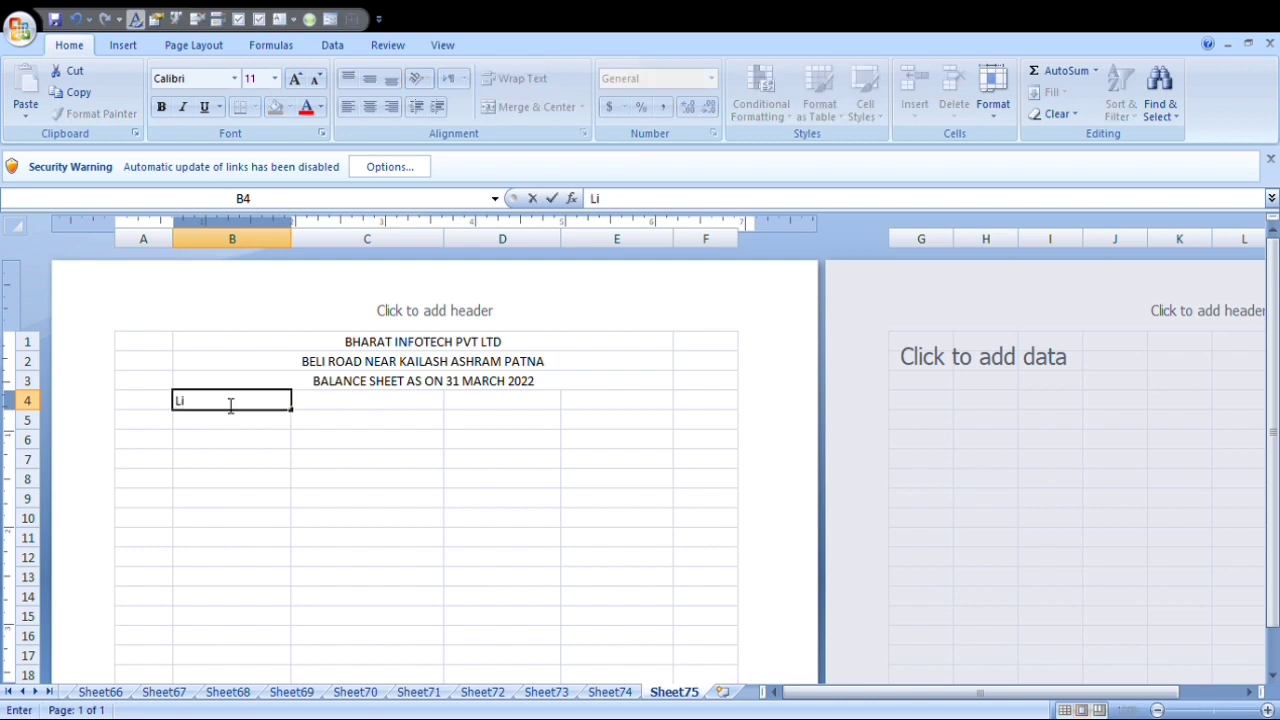
{"action": "type", "text": "ability"}
{"action": "key", "text": "Tab"}
{"action": "type", "text": "RS"}
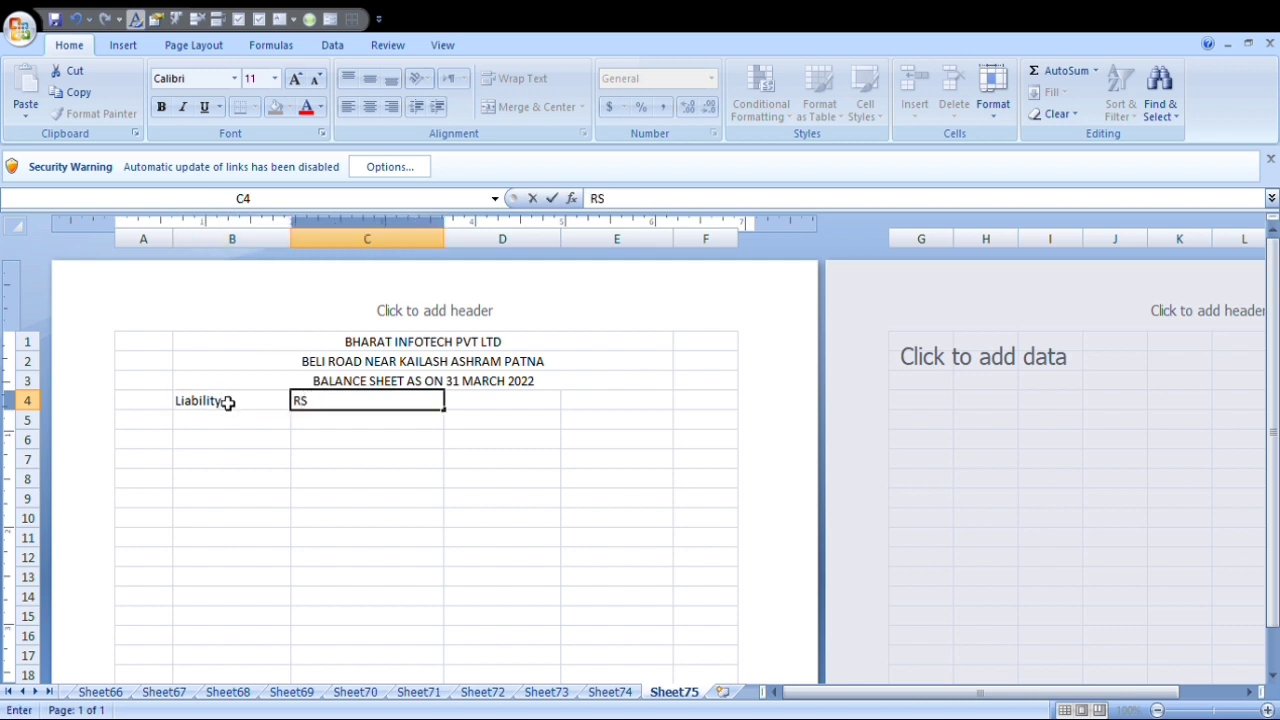
{"action": "key", "text": "Tab"}
{"action": "type", "text": "As"}
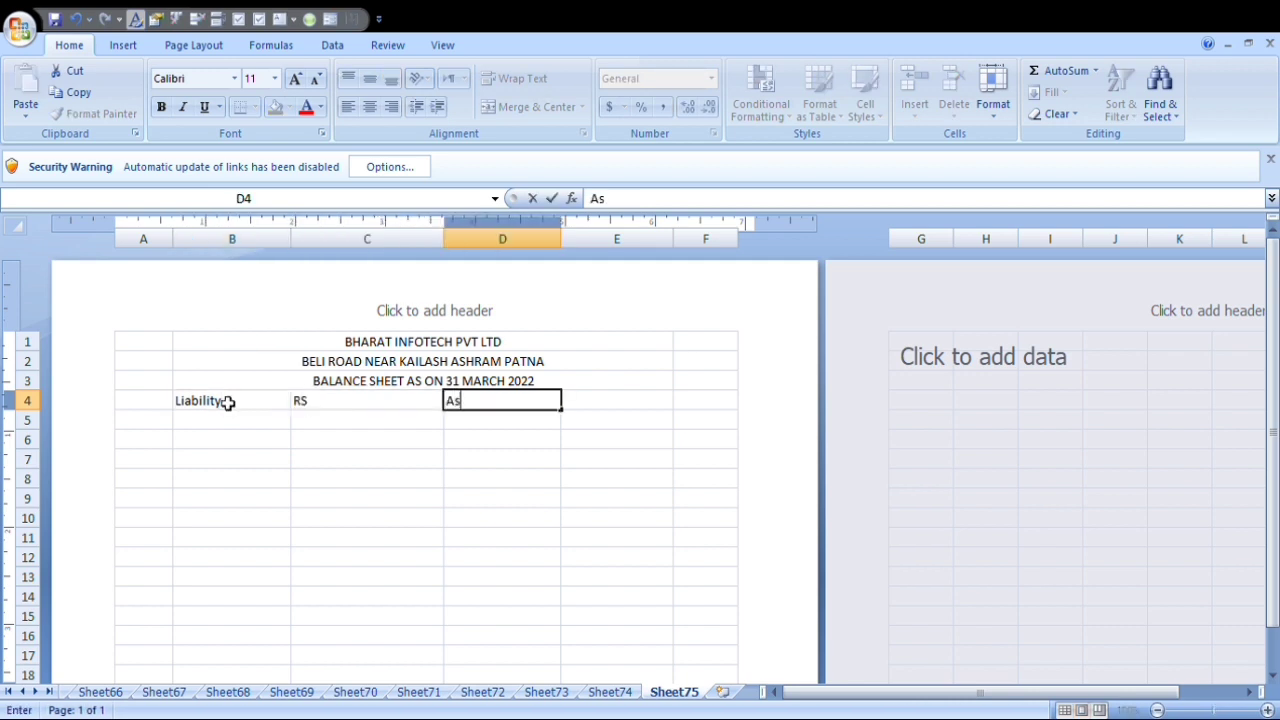
{"action": "type", "text": "sets"}
{"action": "key", "text": "Tab"}
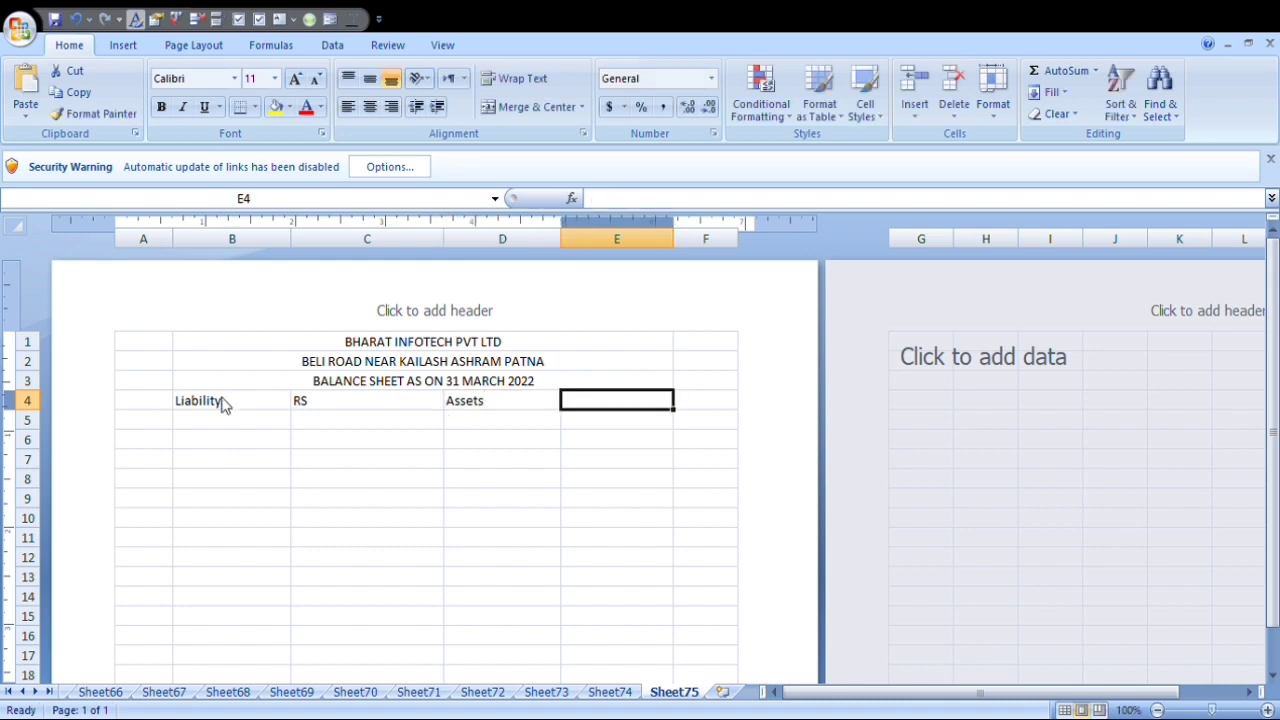
{"action": "type", "text": "RS"}
{"action": "key", "text": "Return"}
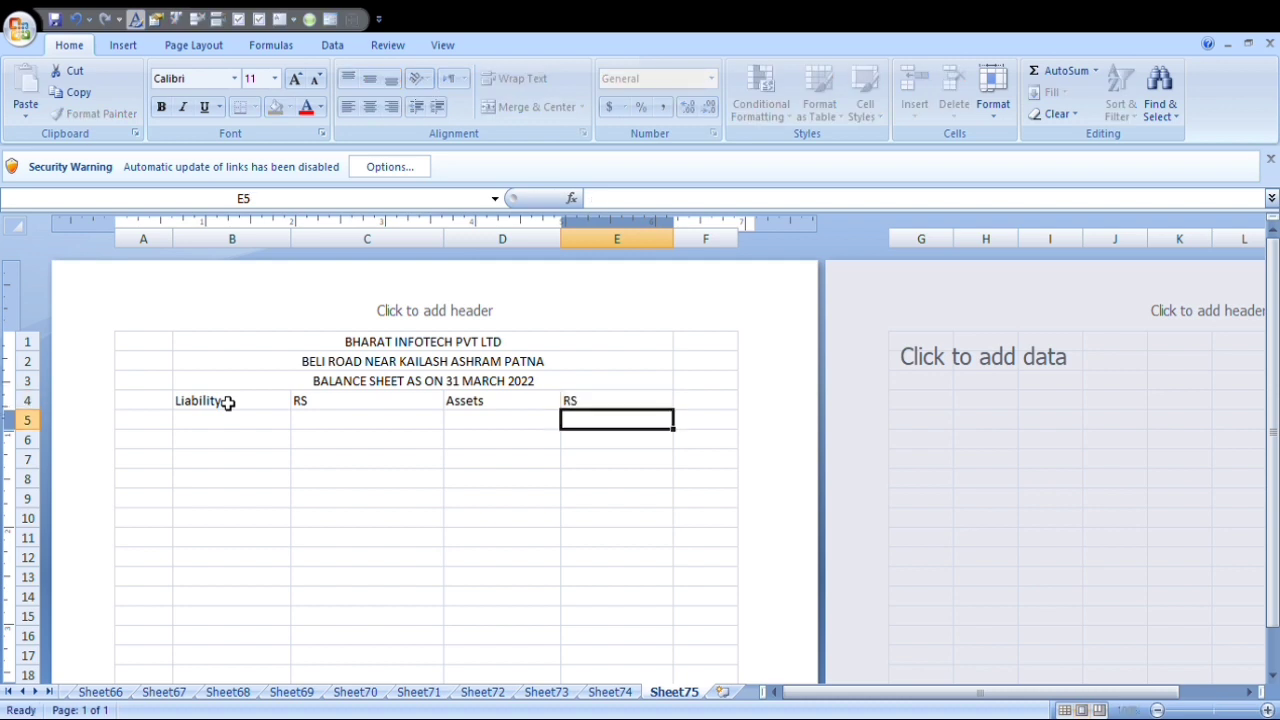
Center the column headings in B4:E4 horizontally and align them to the middle vertically.
{"action": "left_click_drag", "start_coordinate": [228, 402], "coordinate": [615, 413]}
{"action": "left_click", "coordinate": [369, 106]}
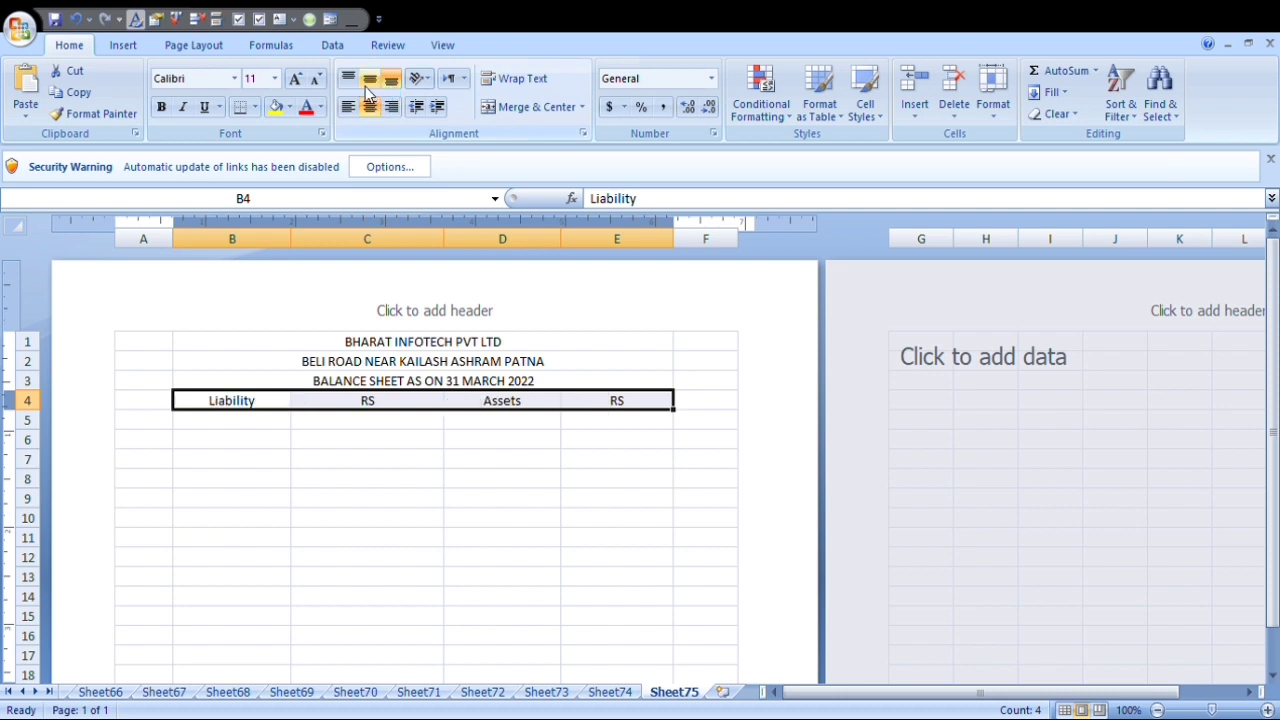
{"action": "left_click", "coordinate": [368, 82]}
{"action": "left_click", "coordinate": [256, 425]}
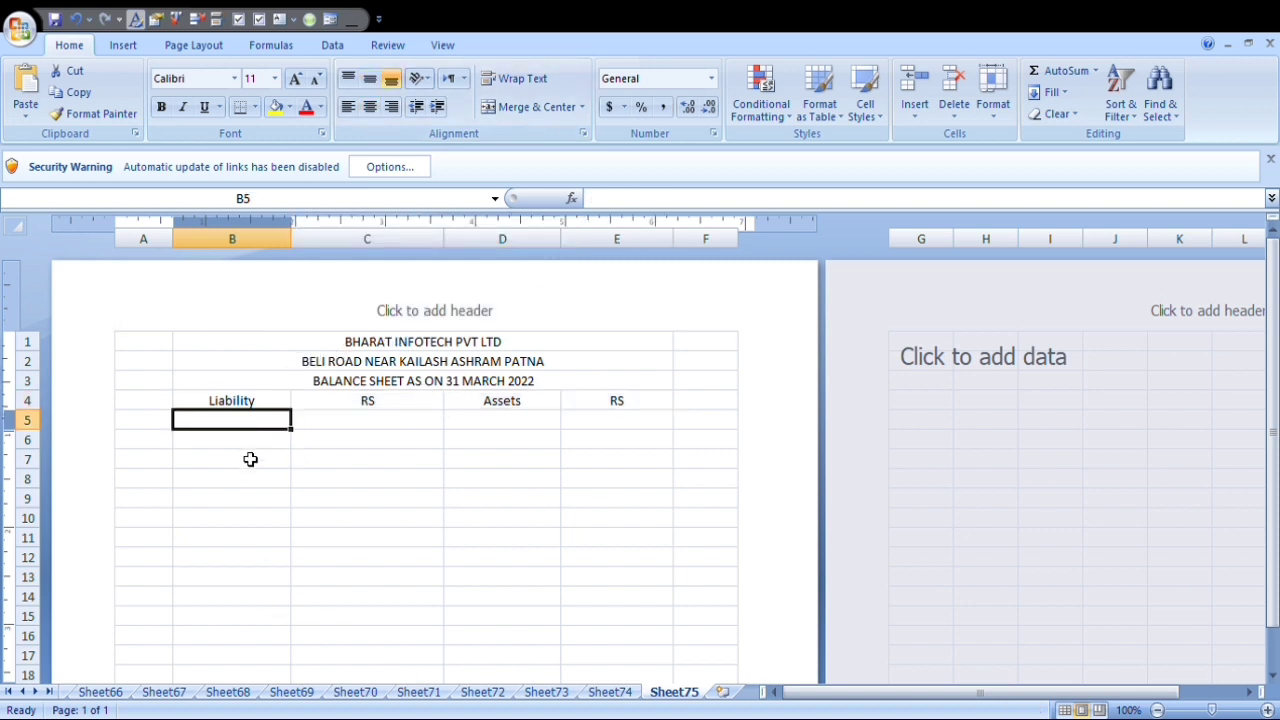
{"action": "left_click_drag", "start_coordinate": [224, 404], "coordinate": [457, 406]}
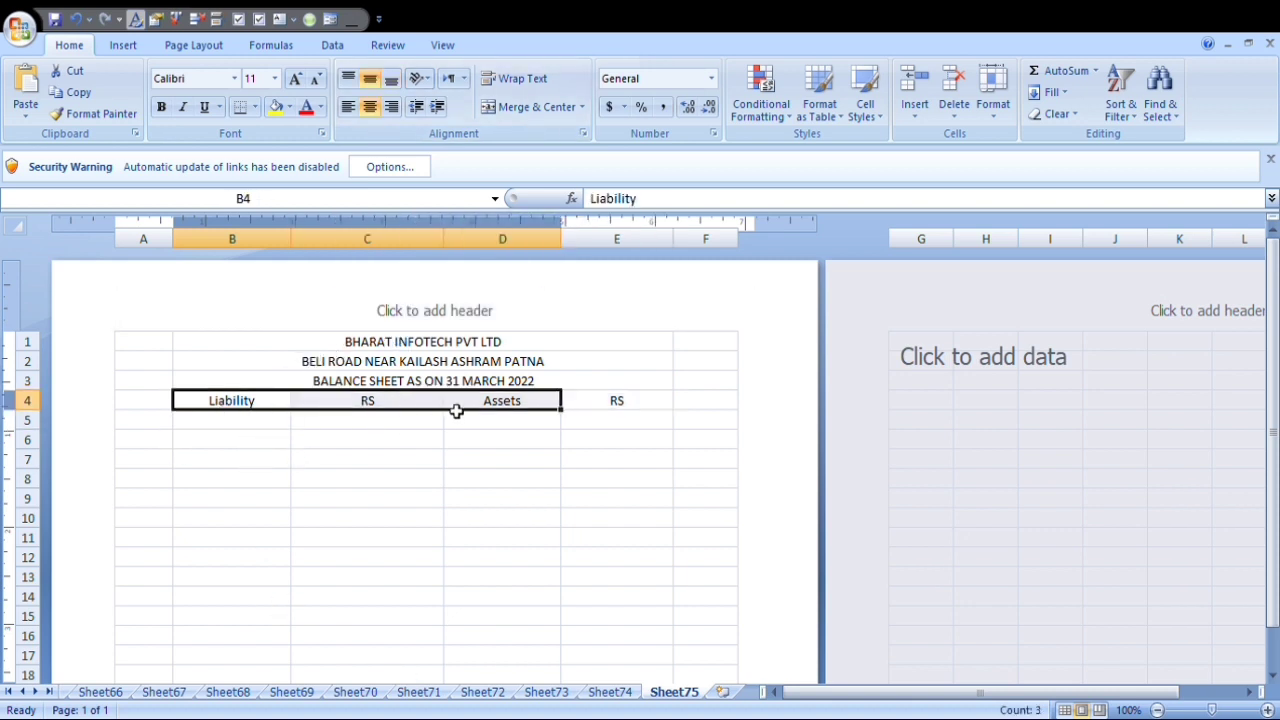
{"action": "left_click", "coordinate": [250, 425]}
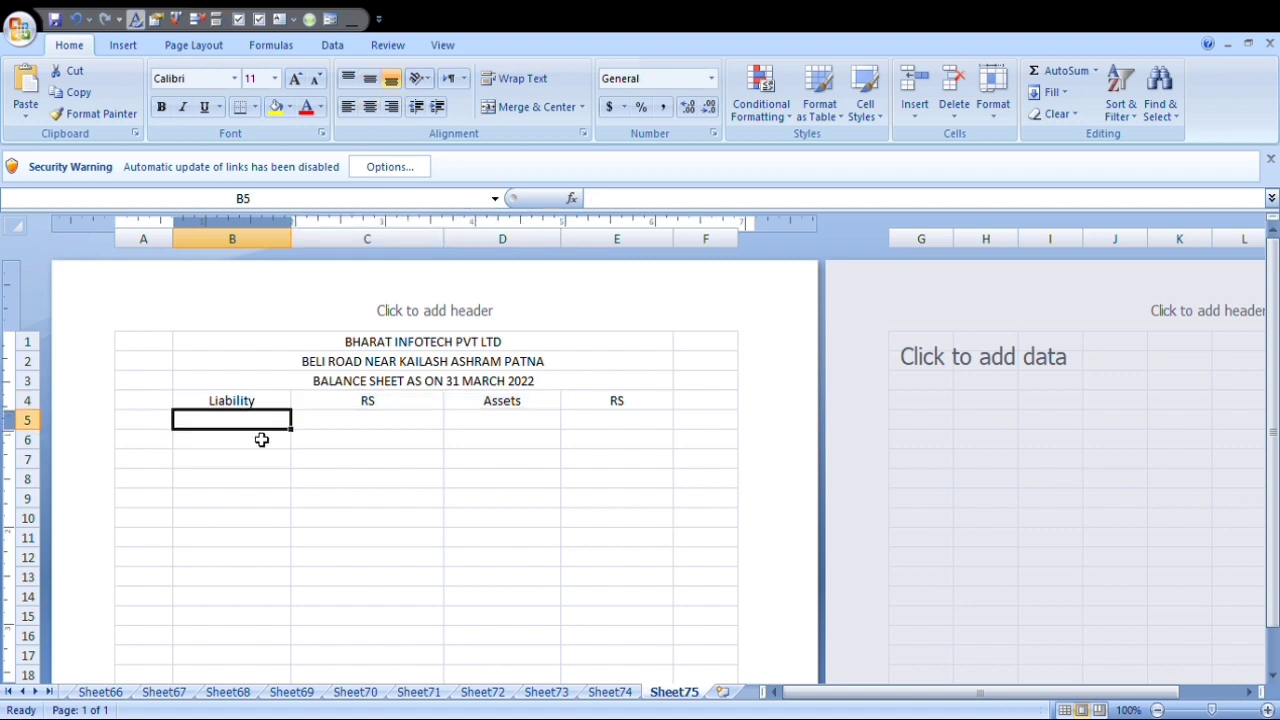
Enter the liability item Capital in B6 with the amount 500000 in C6.
{"action": "left_click", "coordinate": [217, 447]}
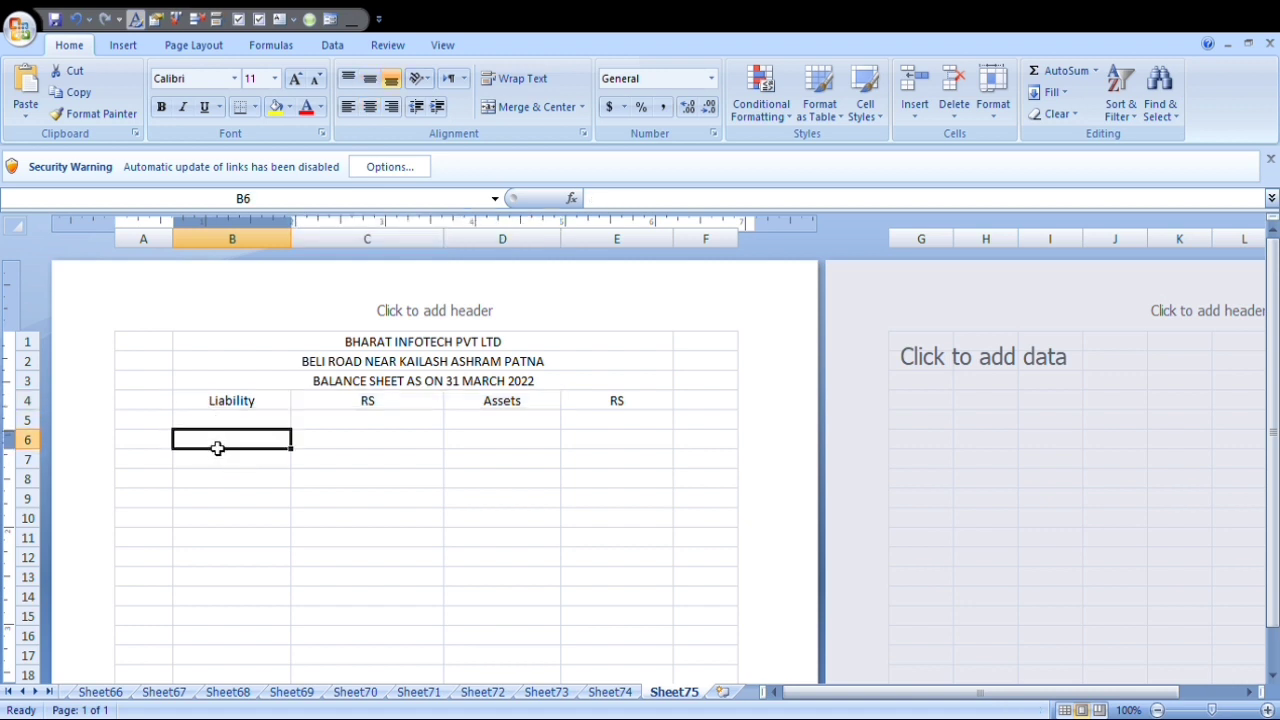
{"action": "type", "text": "a"}
{"action": "key", "text": "BackSpace"}
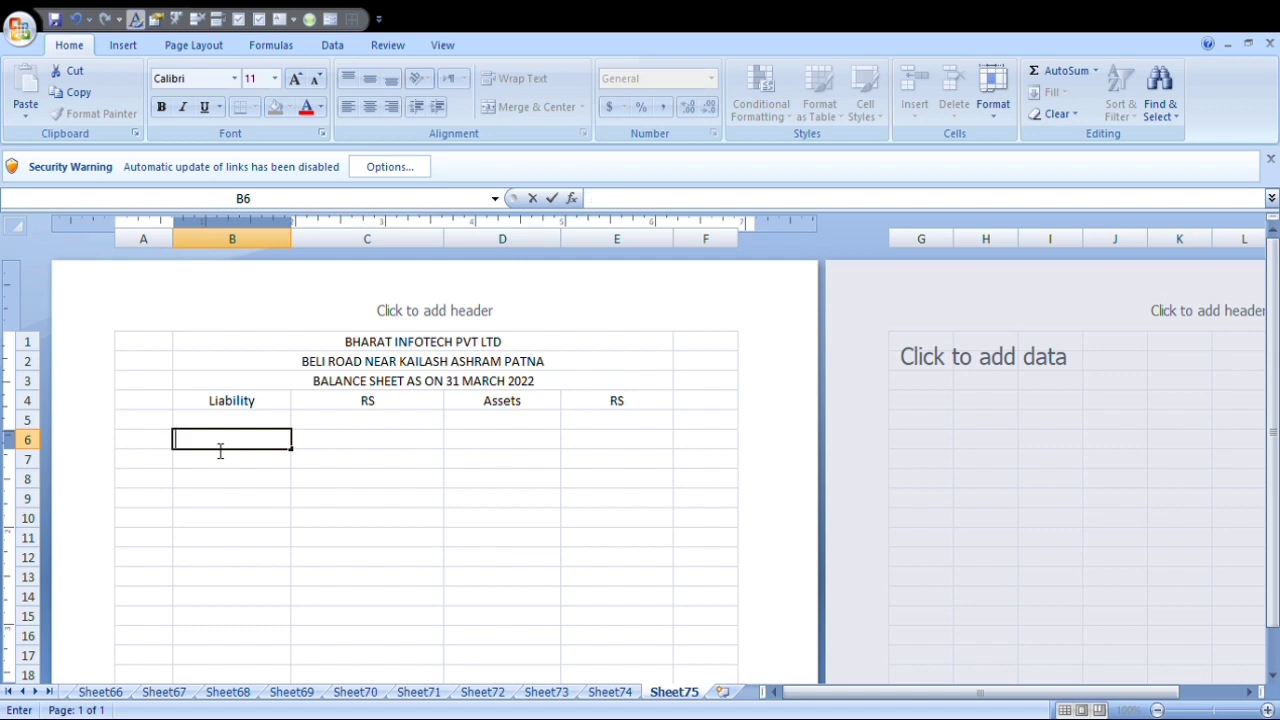
{"action": "type", "text": "Capital"}
{"action": "key", "text": "Tab"}
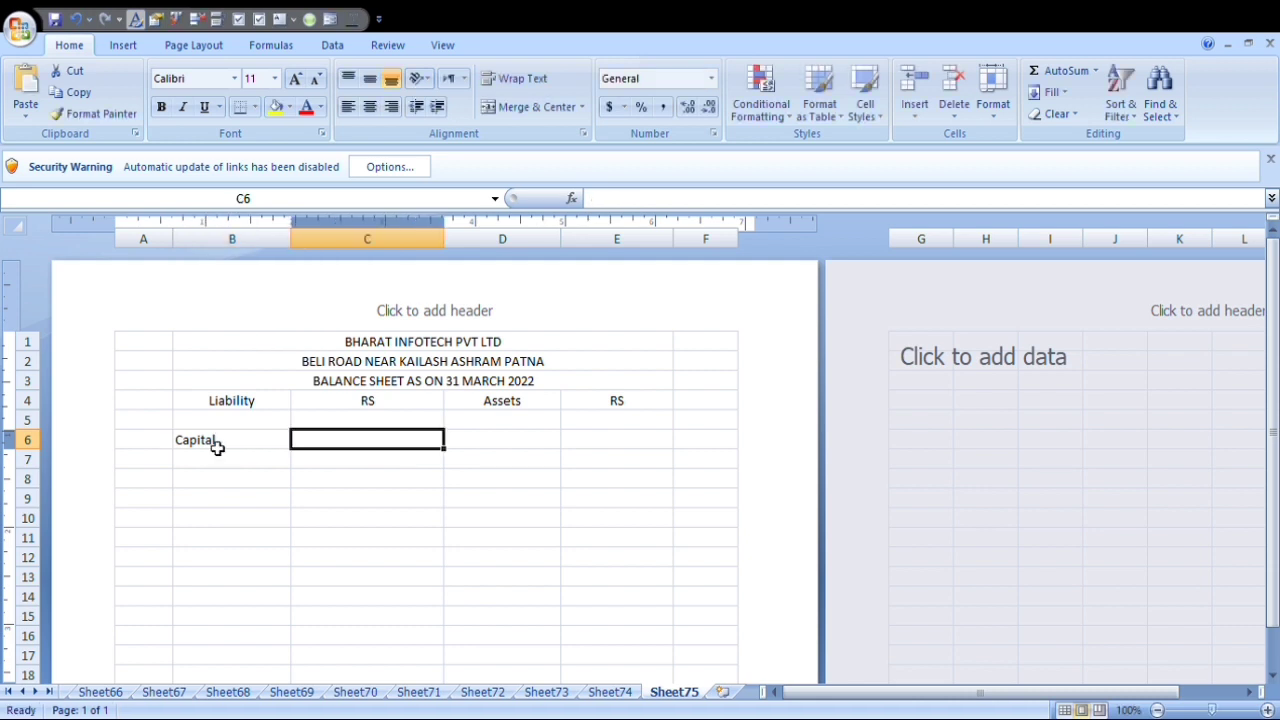
{"action": "type", "text": "500000"}
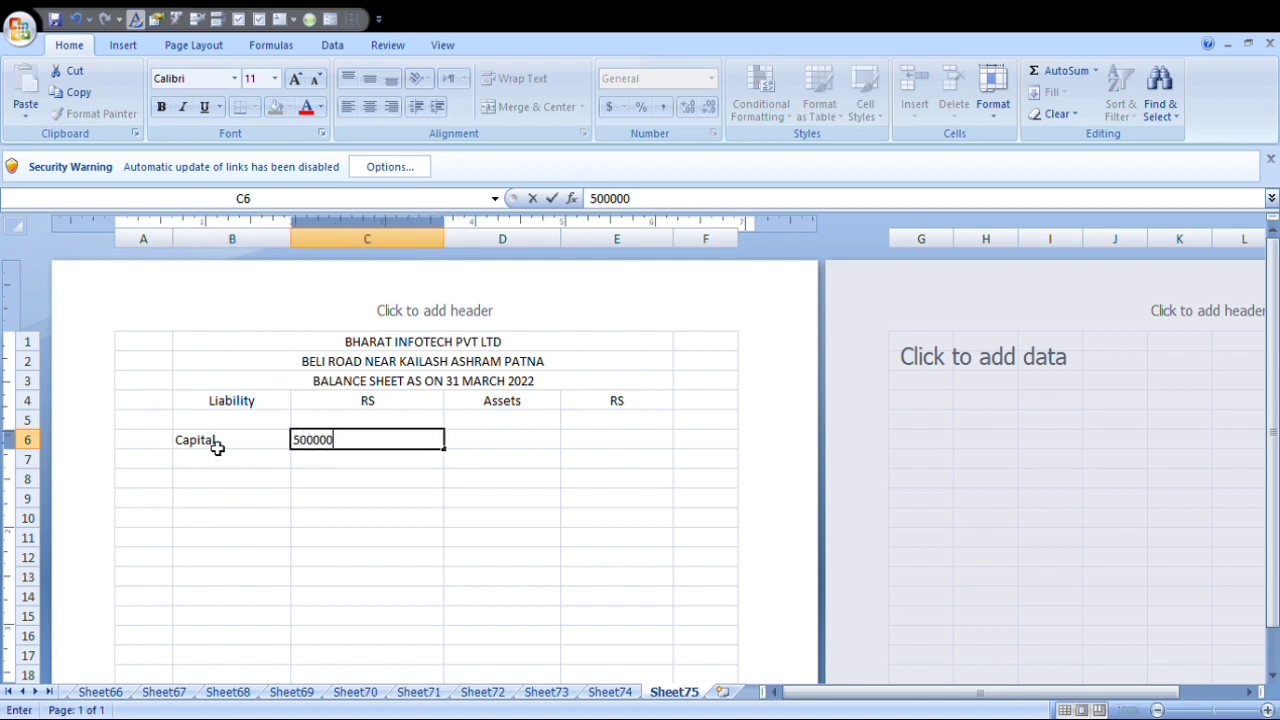
{"action": "key", "text": "Return"}
{"action": "key", "text": "Down"}
{"action": "key", "text": "Left"}
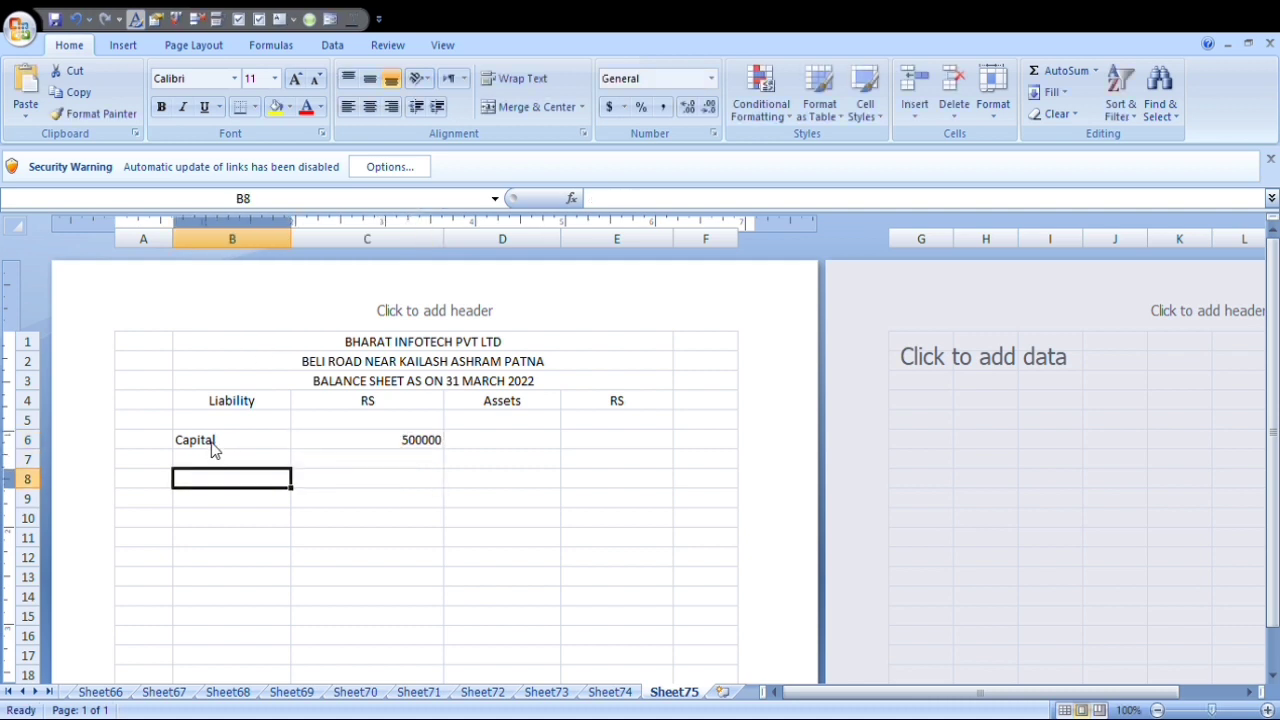
Enter the liability item Secured Loan in B8 with the amount 250000 in C8.
{"action": "type", "text": "Secur"}
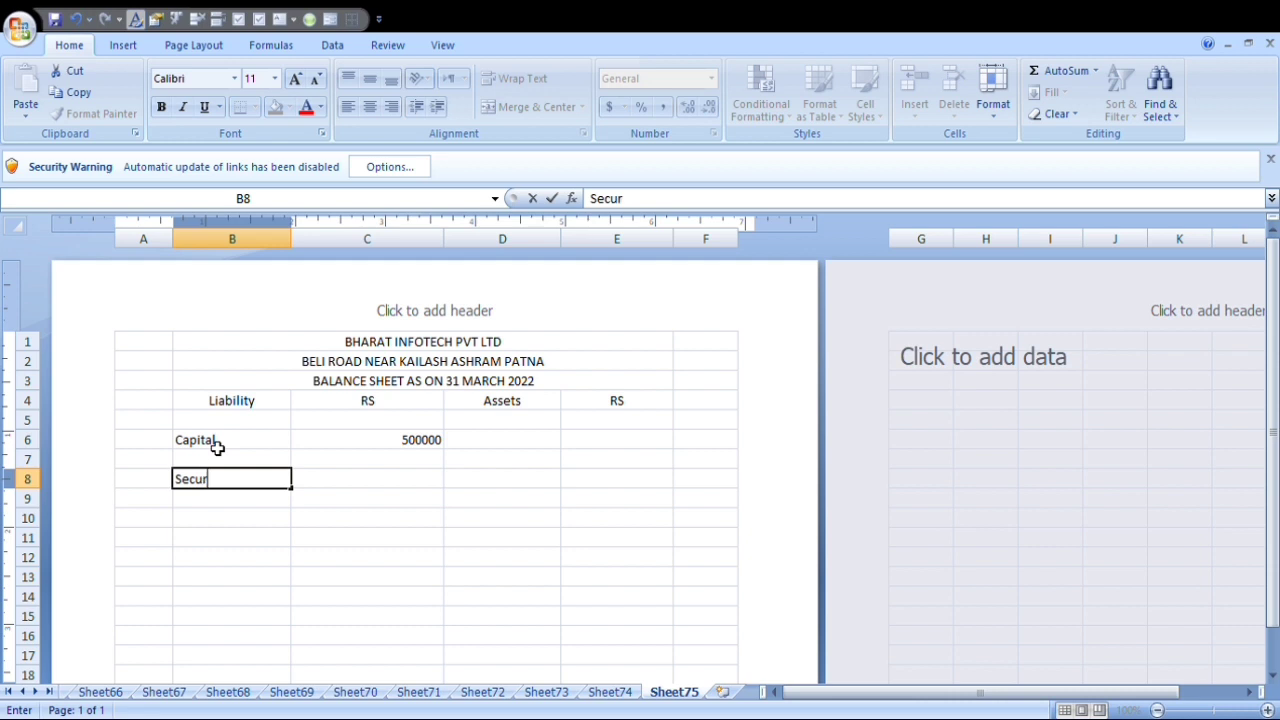
{"action": "type", "text": "ed Loan"}
{"action": "key", "text": "Tab"}
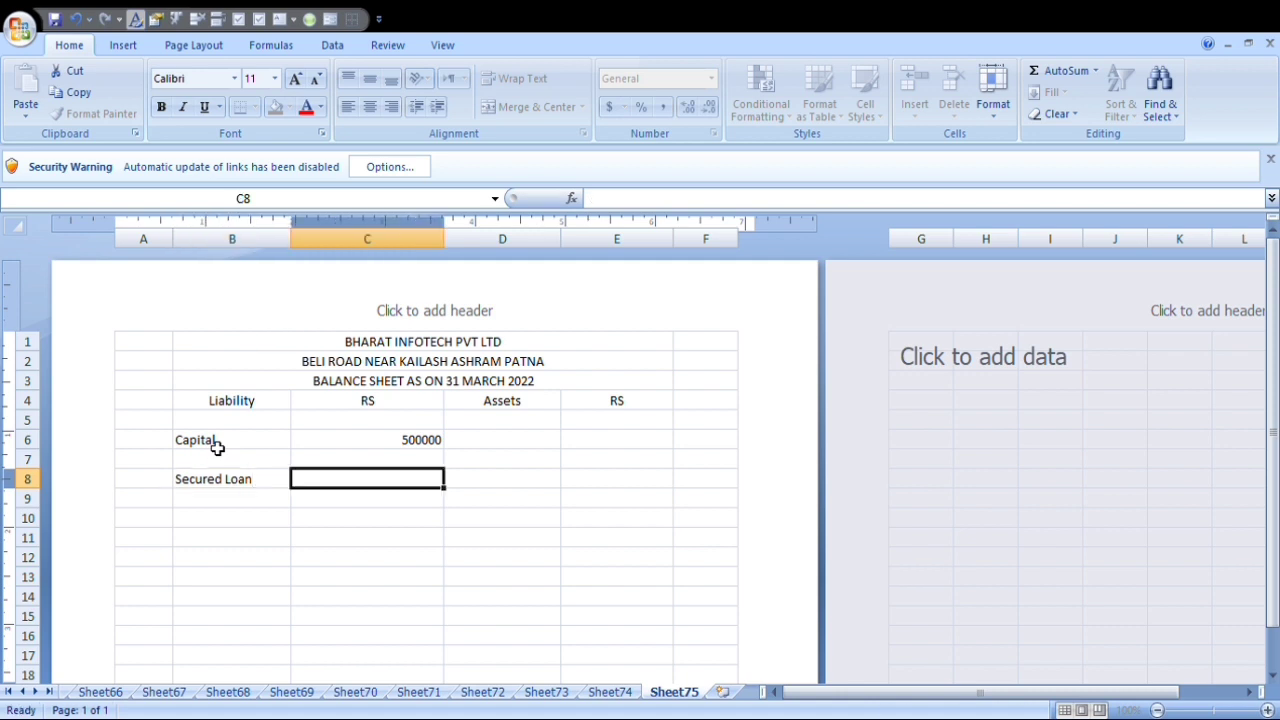
{"action": "type", "text": "2"}
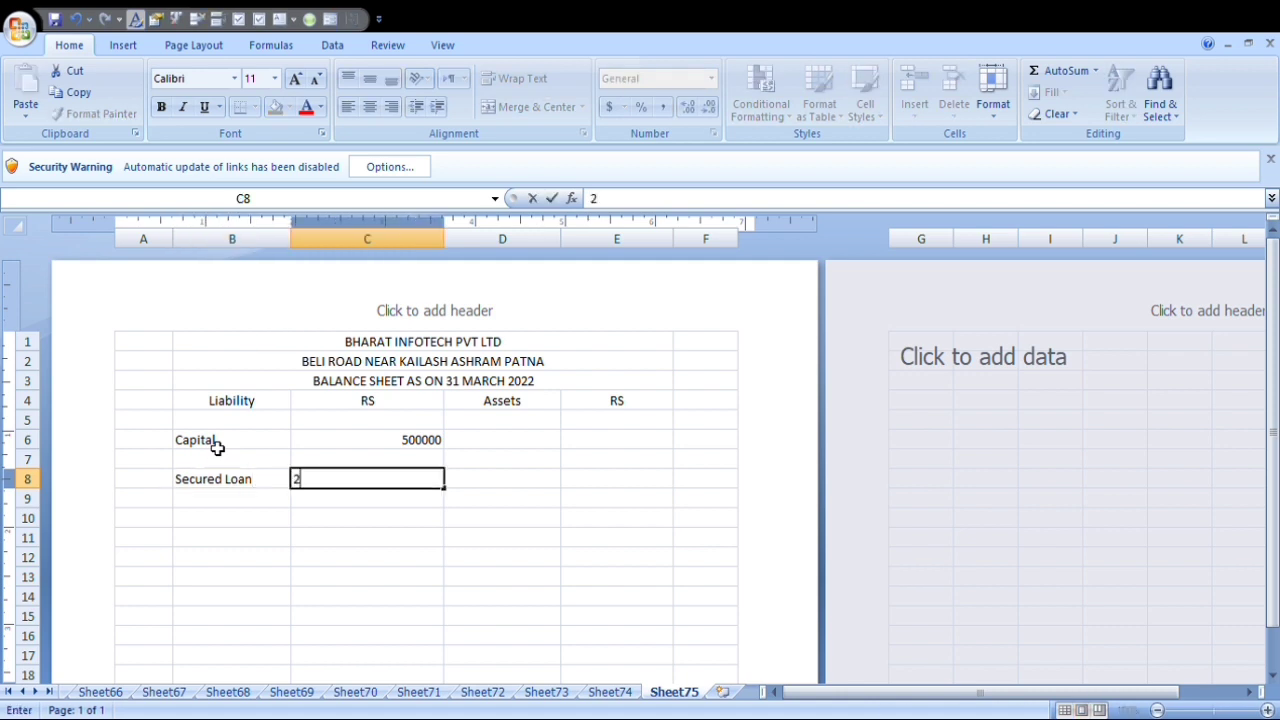
{"action": "type", "text": "50000"}
{"action": "key", "text": "Return"}
Enter the liability item Unsecured Loan in B10 with the amount 400000 in C10.
{"action": "key", "text": "Left"}
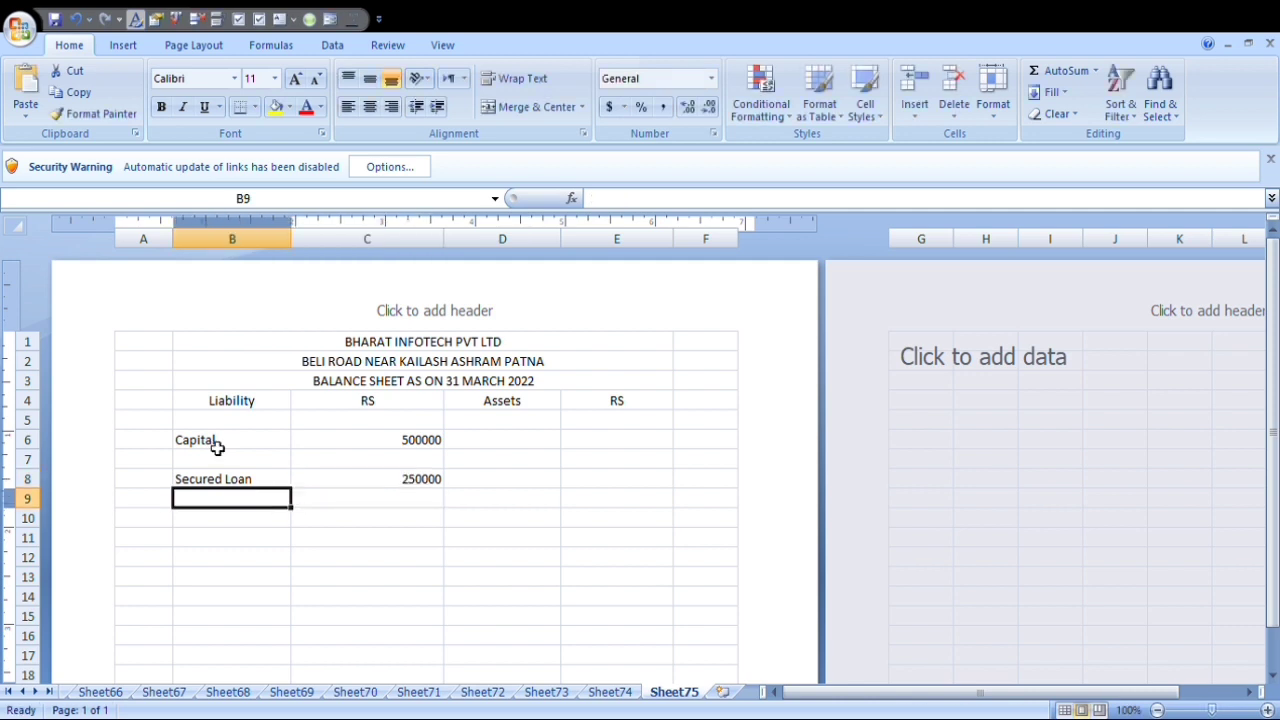
{"action": "key", "text": "Down"}
{"action": "type", "text": "Unsec"}
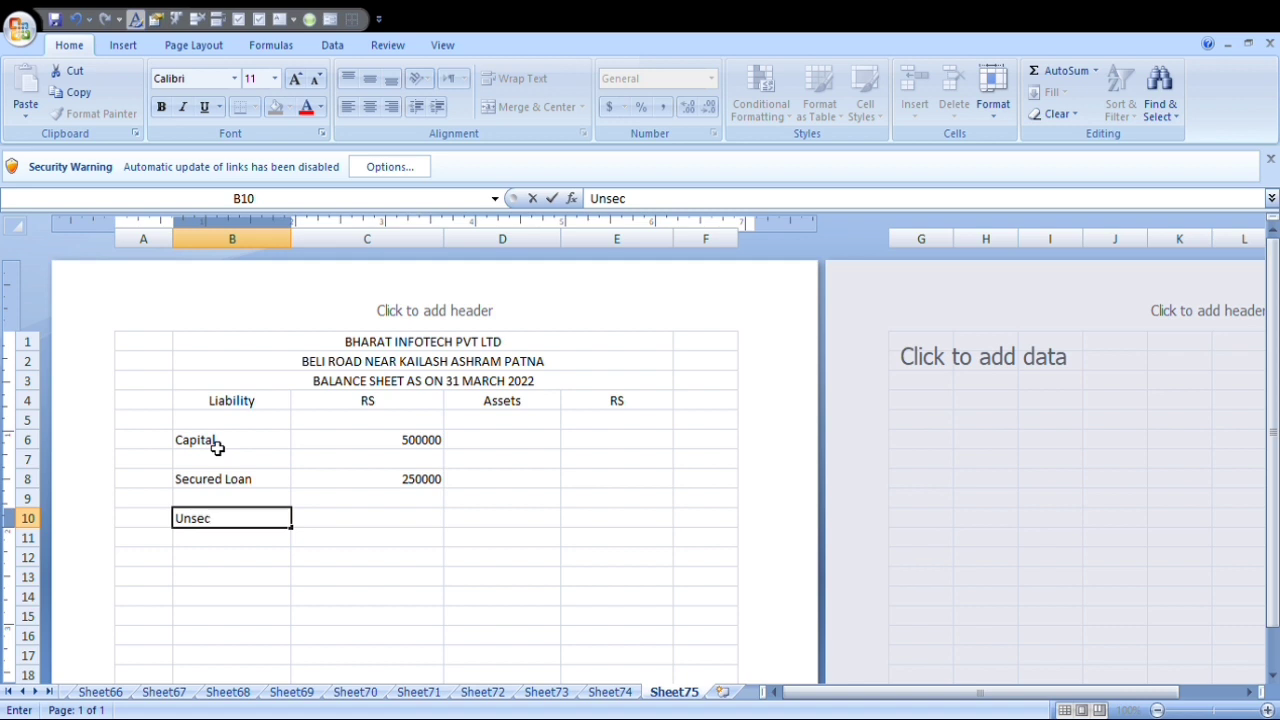
{"action": "type", "text": "ured Loan"}
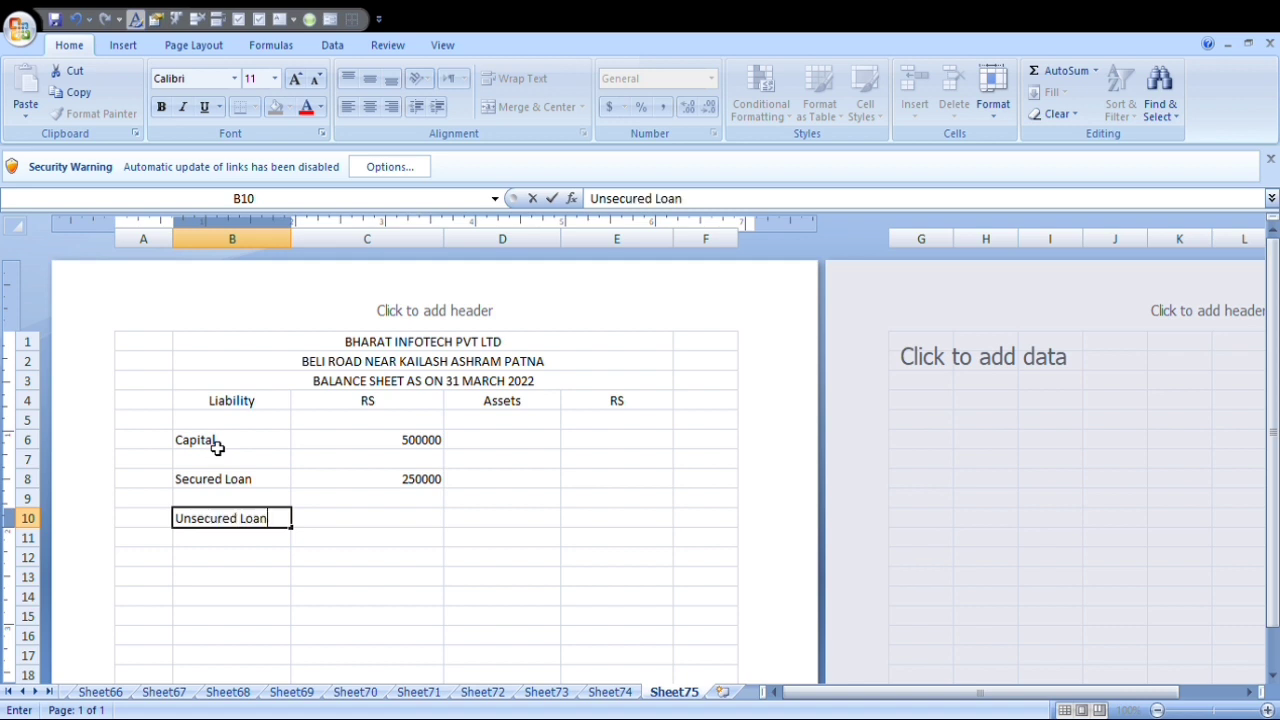
{"action": "key", "text": "Tab"}
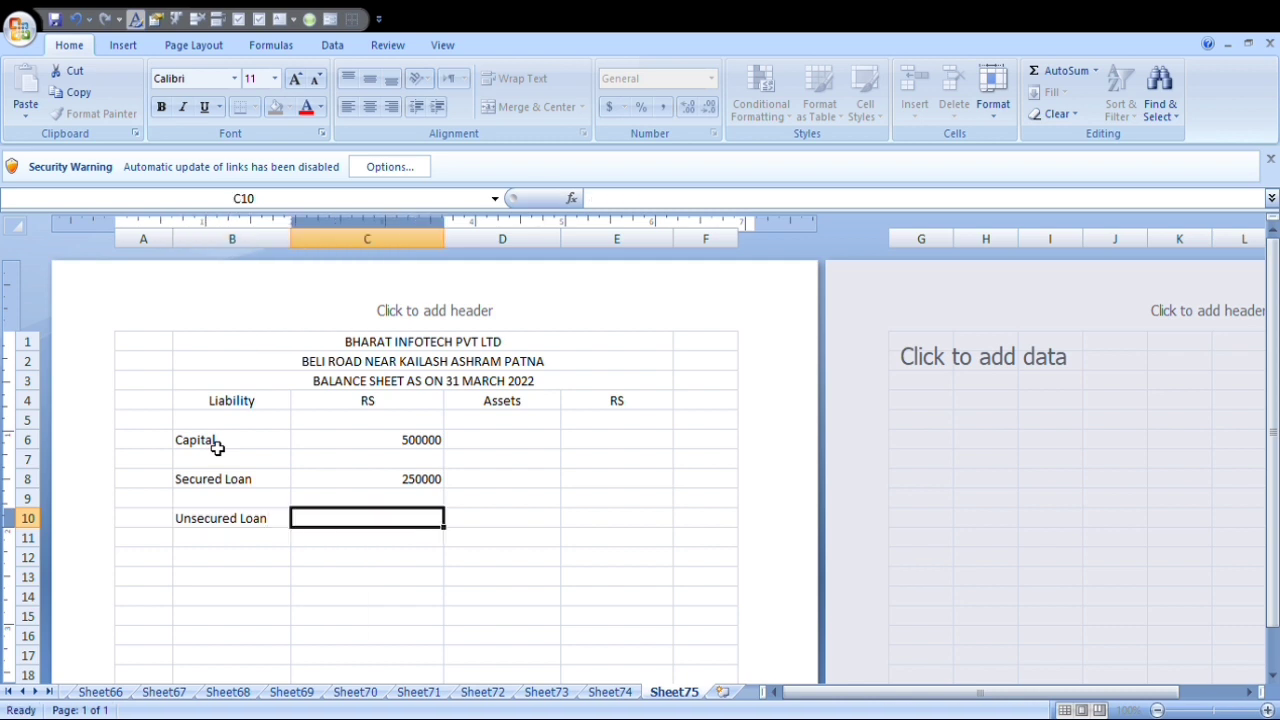
{"action": "type", "text": "400000"}
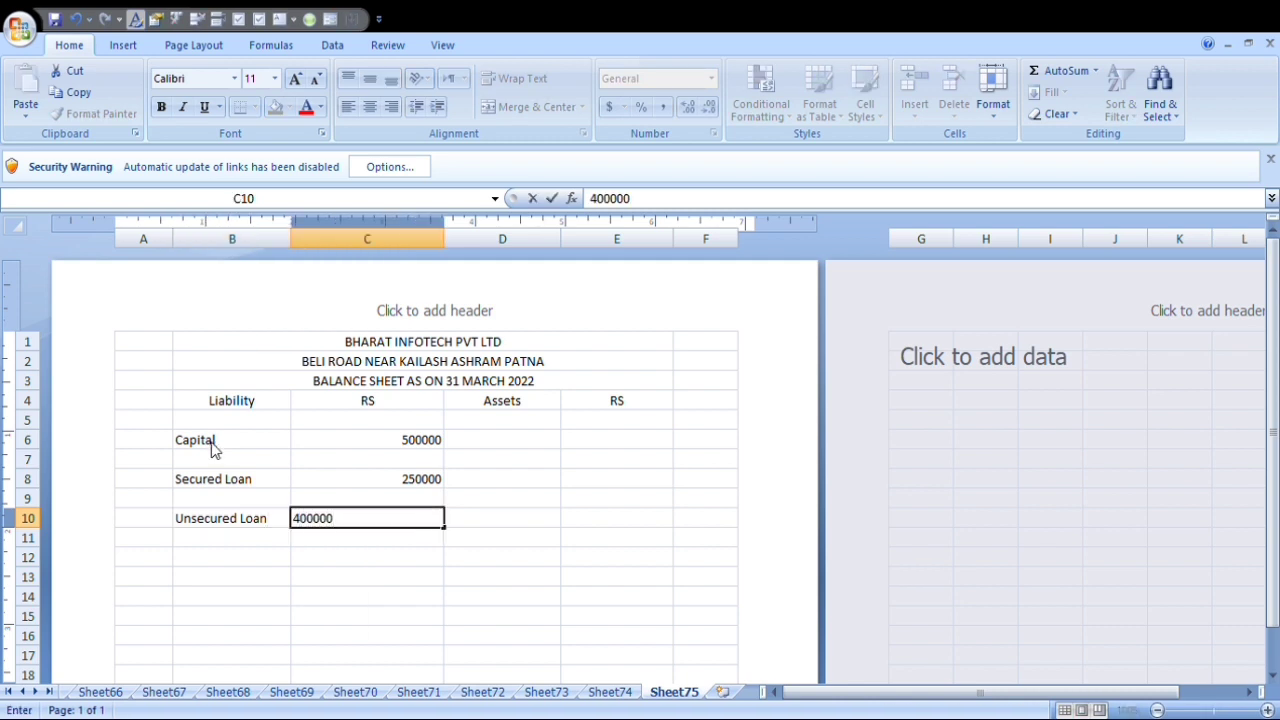
{"action": "key", "text": "Return"}
Enter the liability item Current Liability in B12 with the amount 200000 in C12.
{"action": "key", "text": "Down"}
{"action": "key", "text": "Down"}
{"action": "key", "text": "Left"}
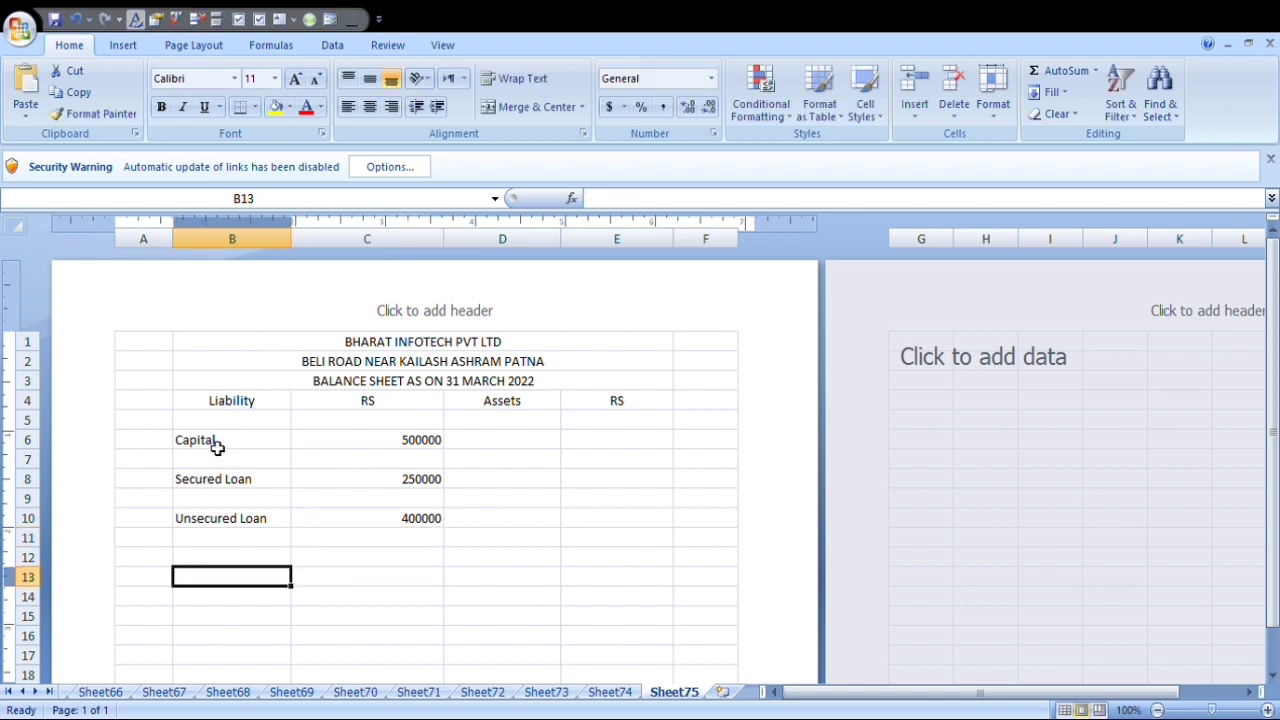
{"action": "key", "text": "Up"}
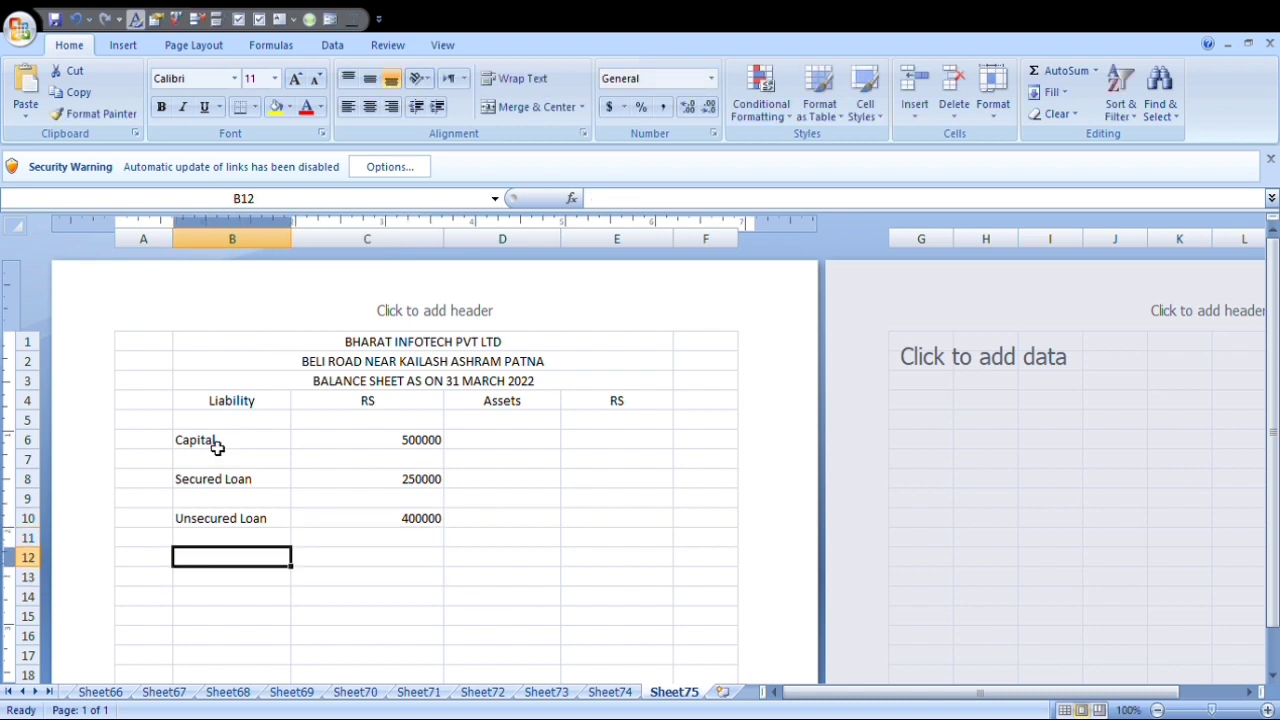
{"action": "type", "text": "Curre"}
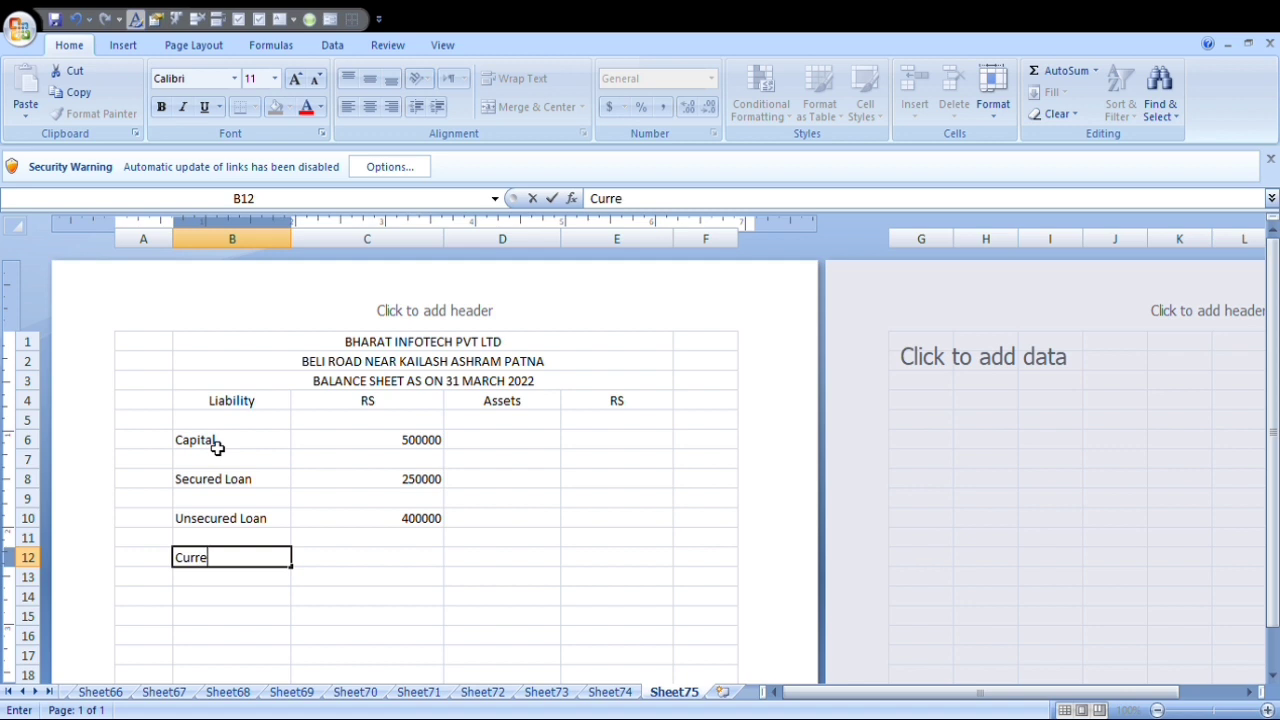
{"action": "type", "text": "nt Liability"}
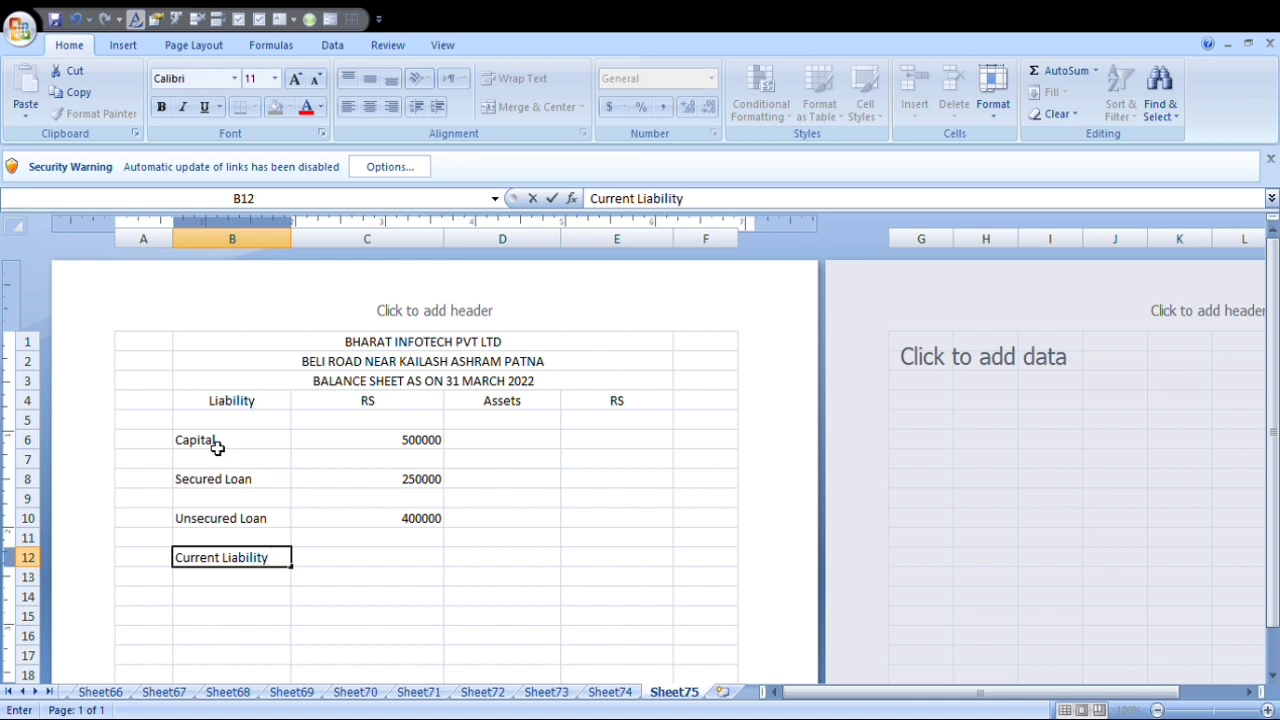
{"action": "key", "text": "Tab"}
{"action": "type", "text": "2000"}
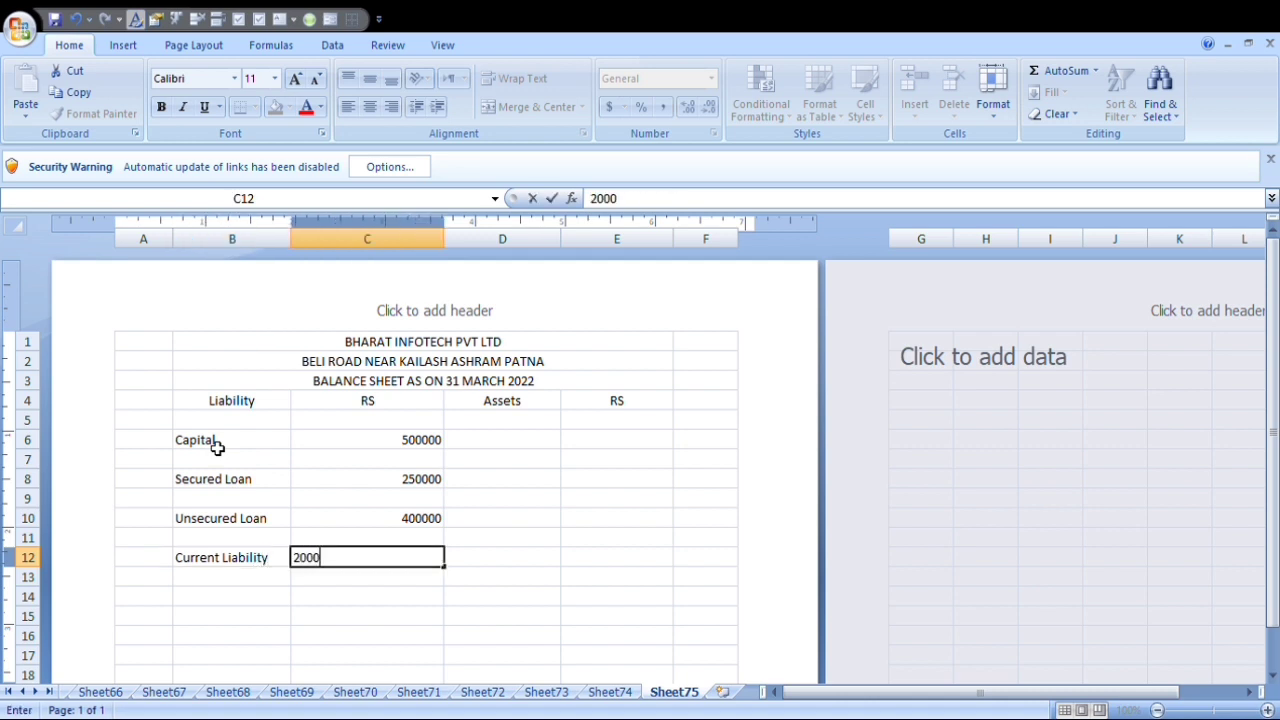
{"action": "type", "text": "00"}
{"action": "key", "text": "Return"}
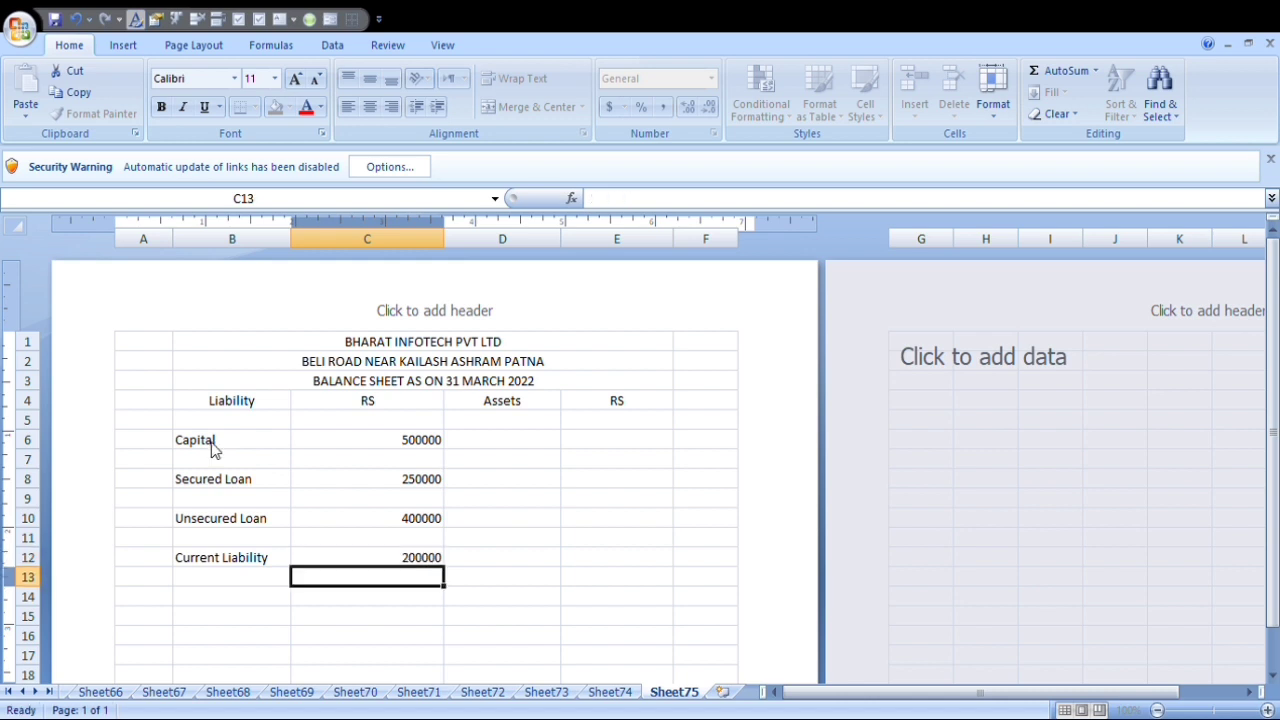
Enter the row label Total in B14 below the liability items.
{"action": "key", "text": "Down"}
{"action": "key", "text": "Left"}
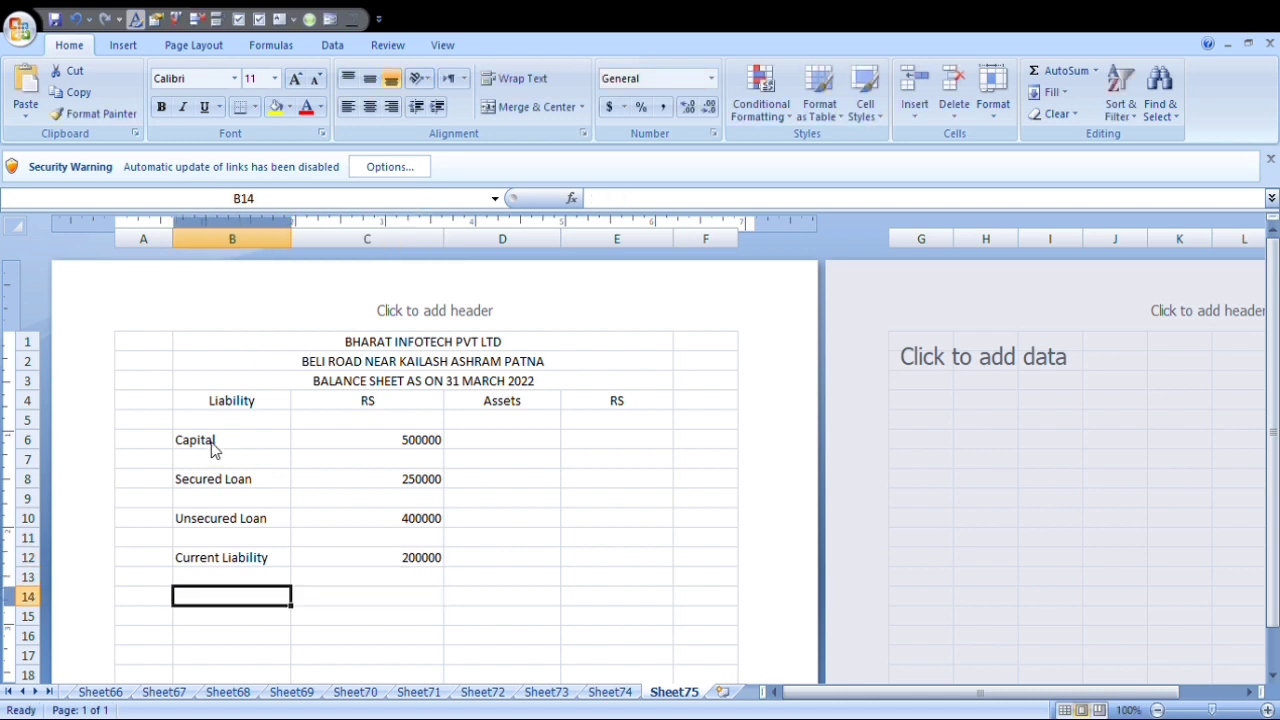
{"action": "type", "text": "Total"}
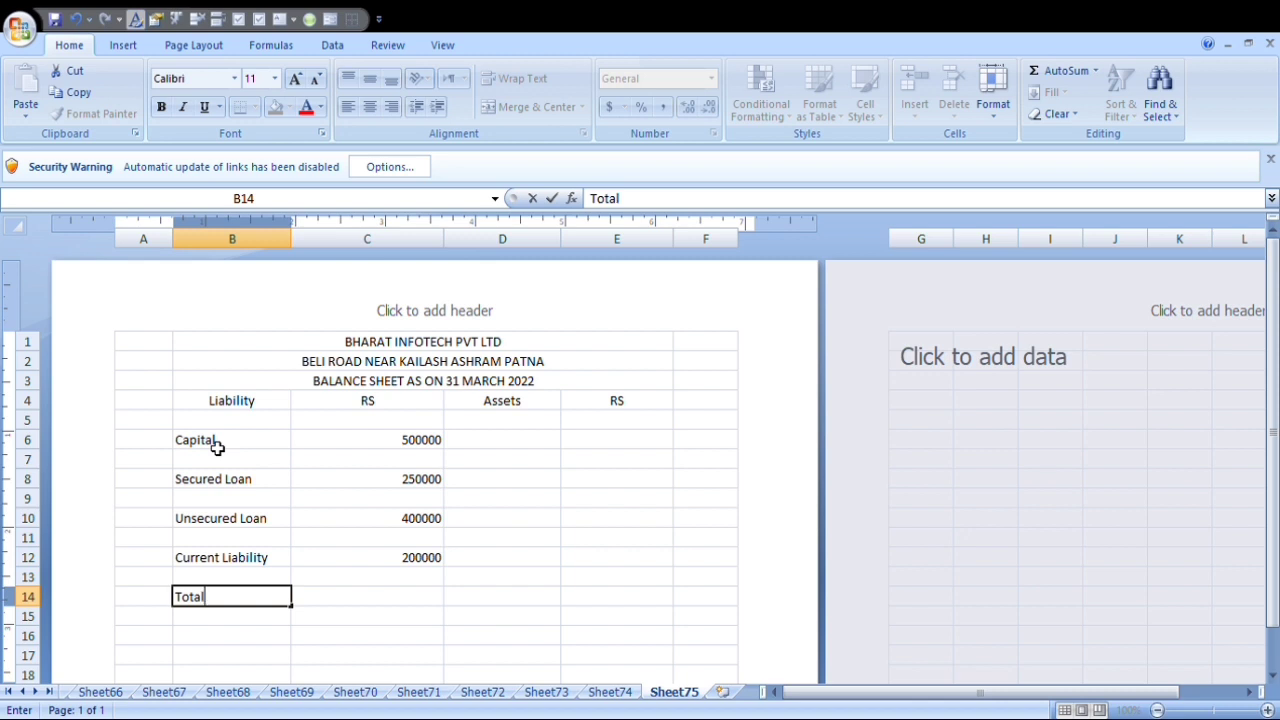
{"action": "key", "text": "Tab"}
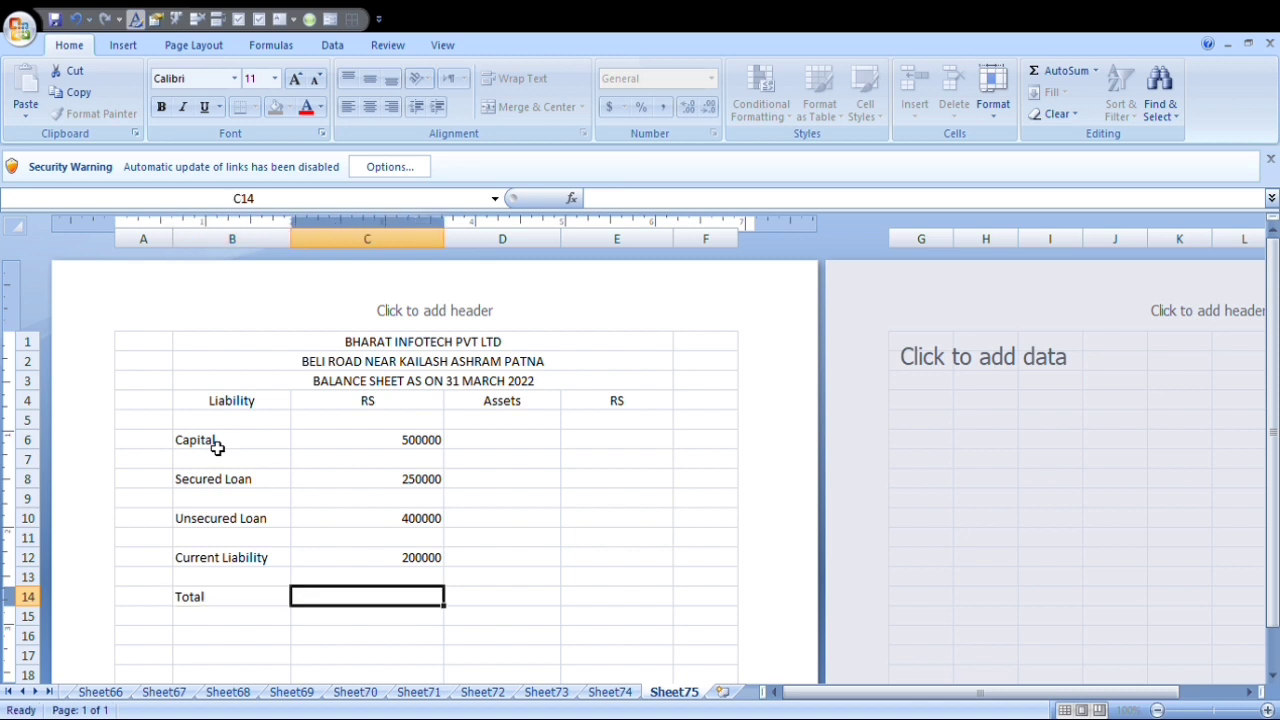
Enter the asset item Fixed Assets in D6 with the amount 150000 in E6.
{"action": "key", "text": "Right"}
{"action": "key", "text": "Right"}
{"action": "key", "text": "Up"}
{"action": "key", "text": "Up"}
{"action": "key", "text": "Up"}
{"action": "key", "text": "Up"}
{"action": "key", "text": "Up"}
{"action": "key", "text": "Up"}
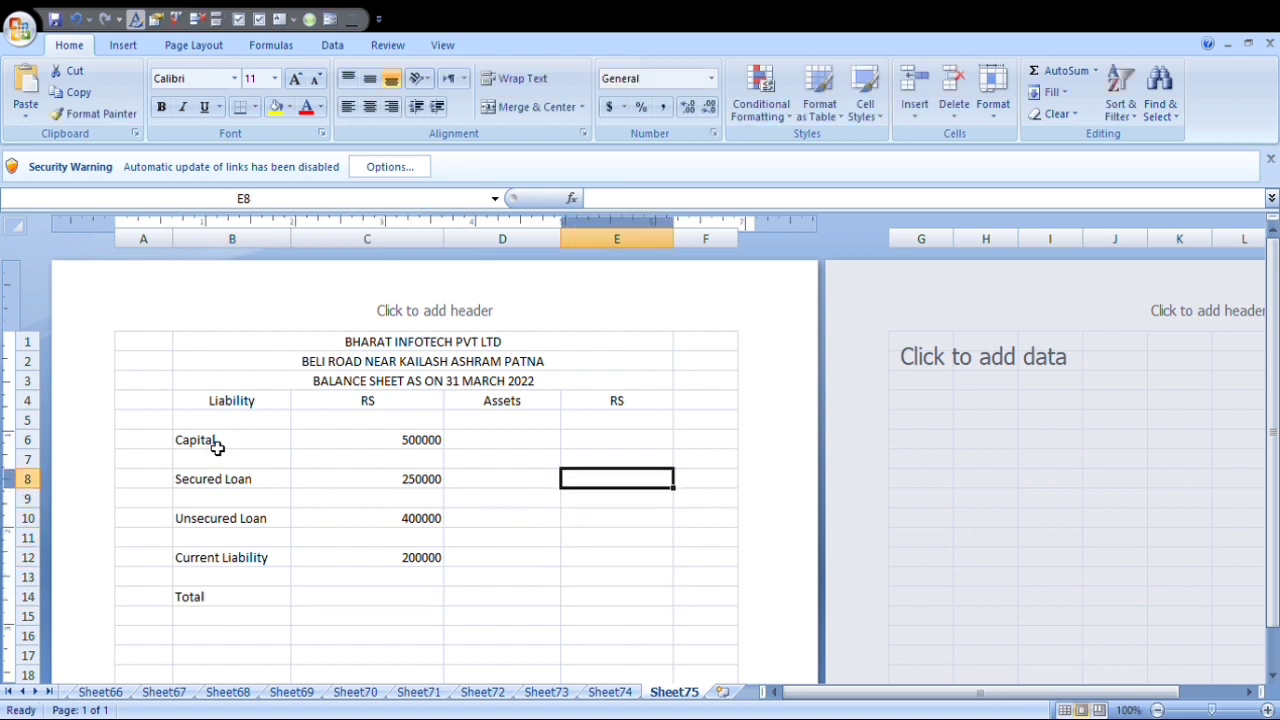
{"action": "key", "text": "Up"}
{"action": "key", "text": "Up"}
{"action": "key", "text": "Left"}
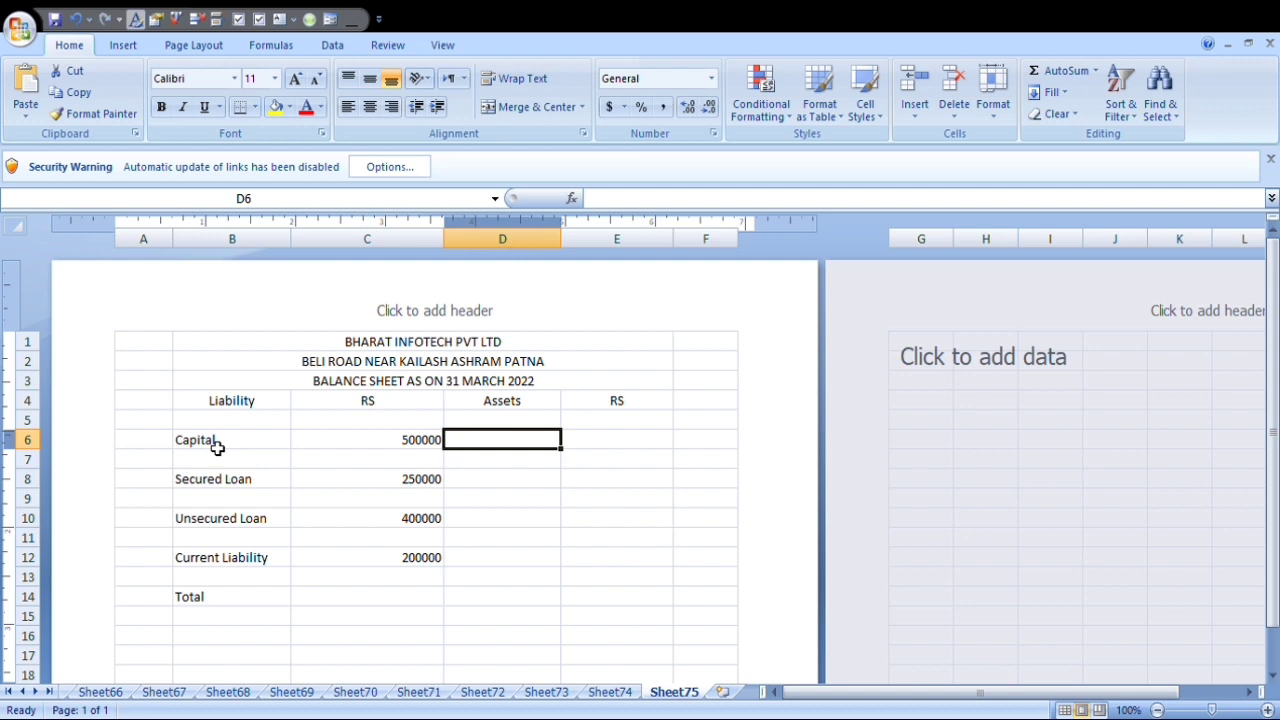
{"action": "type", "text": "fi"}
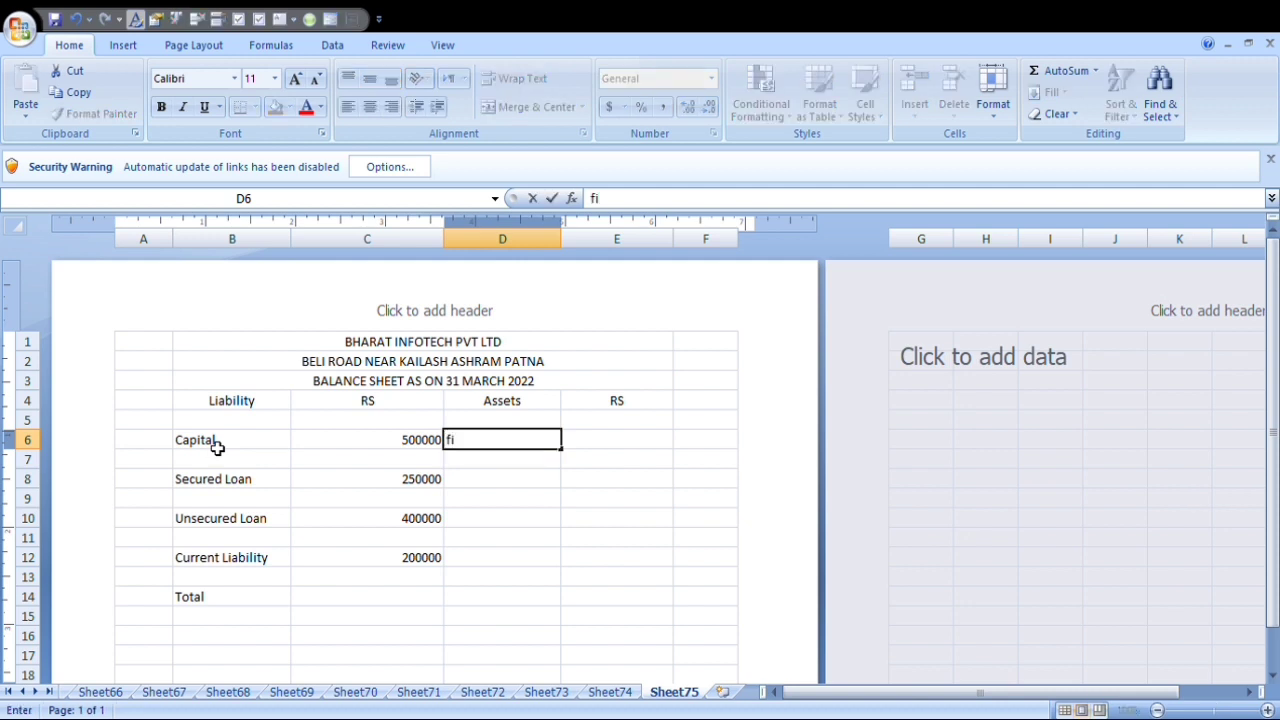
{"action": "key", "text": "BackSpace"}
{"action": "key", "text": "BackSpace"}
{"action": "type", "text": "Fixed Asse"}
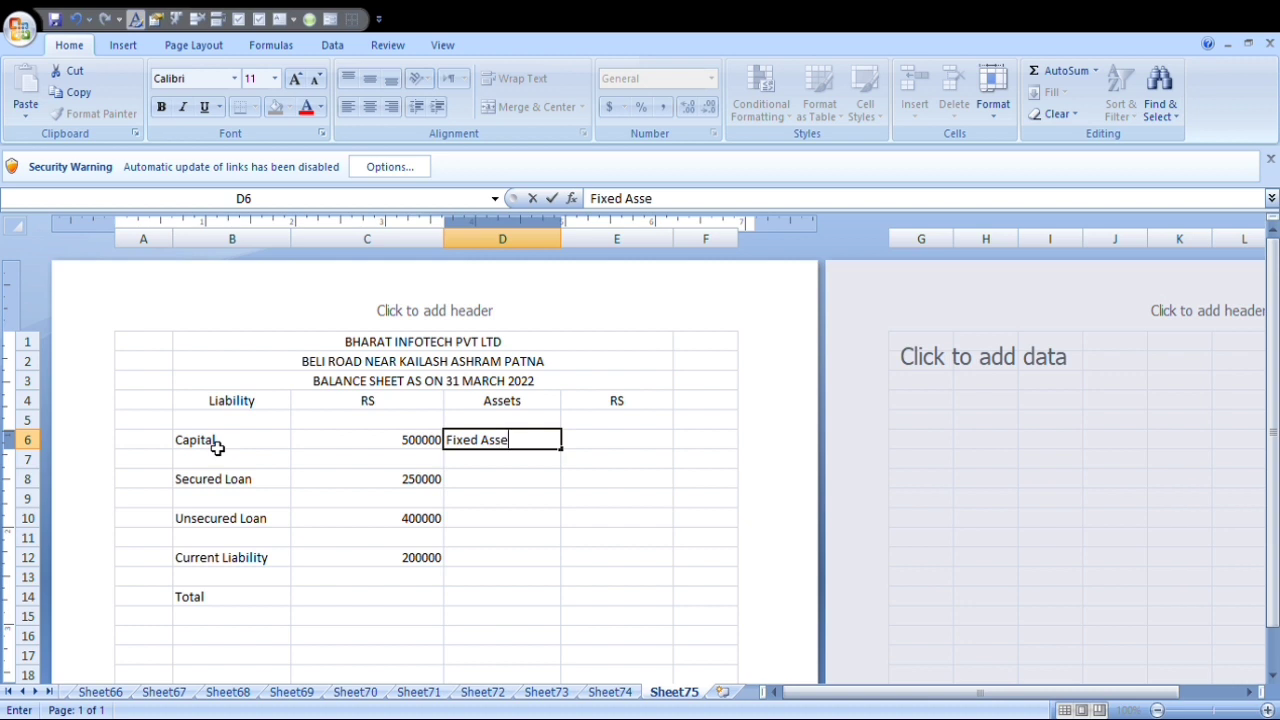
{"action": "type", "text": "ts"}
{"action": "key", "text": "Tab"}
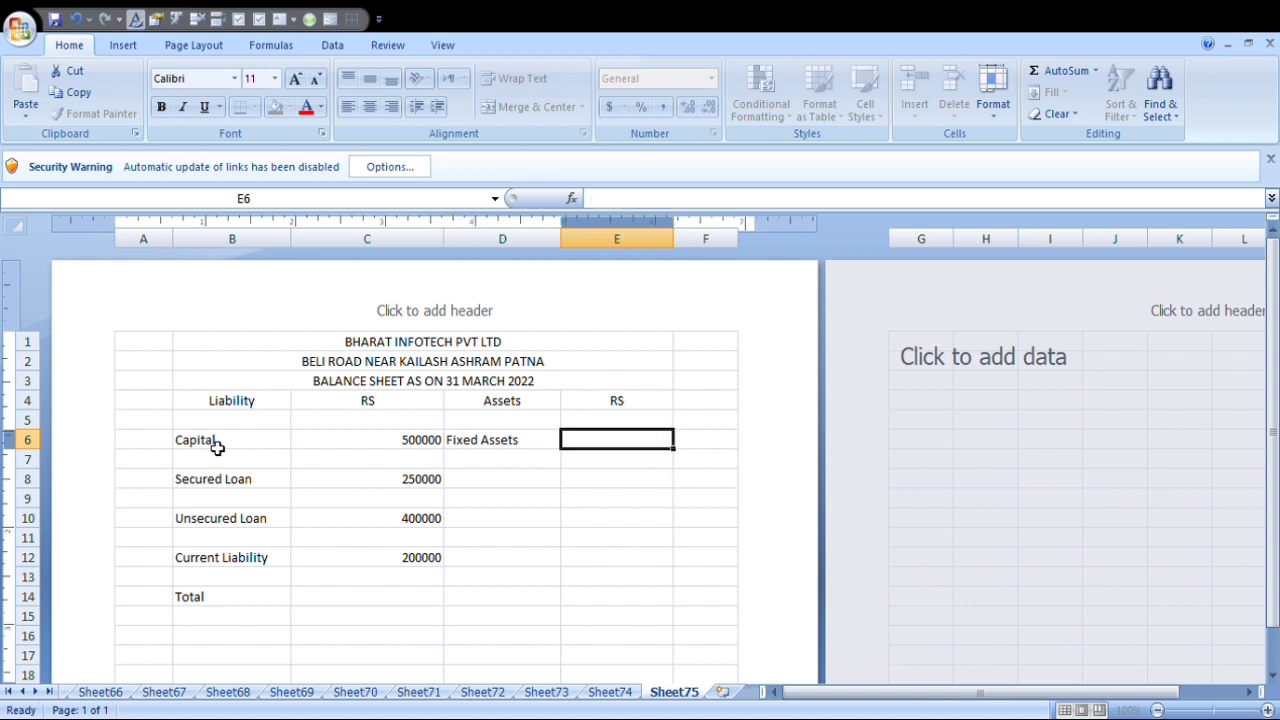
{"action": "type", "text": "150000"}
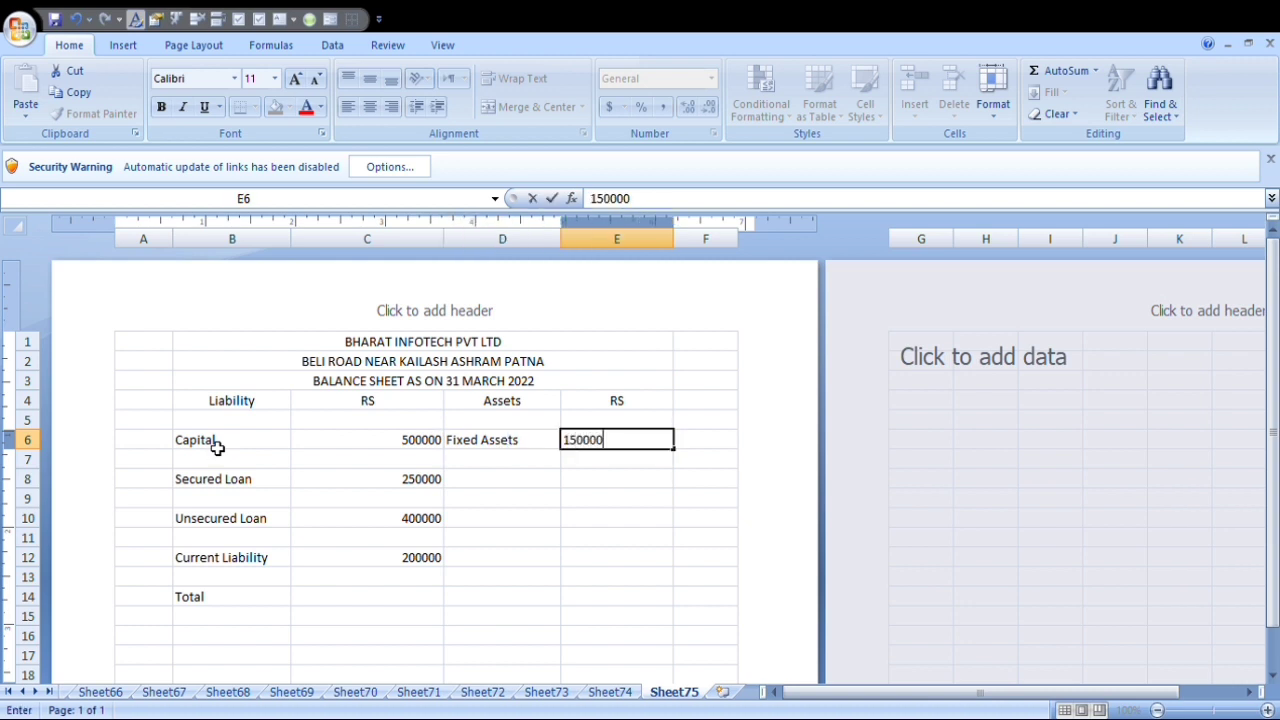
{"action": "key", "text": "Return"}
{"action": "key", "text": "Return"}
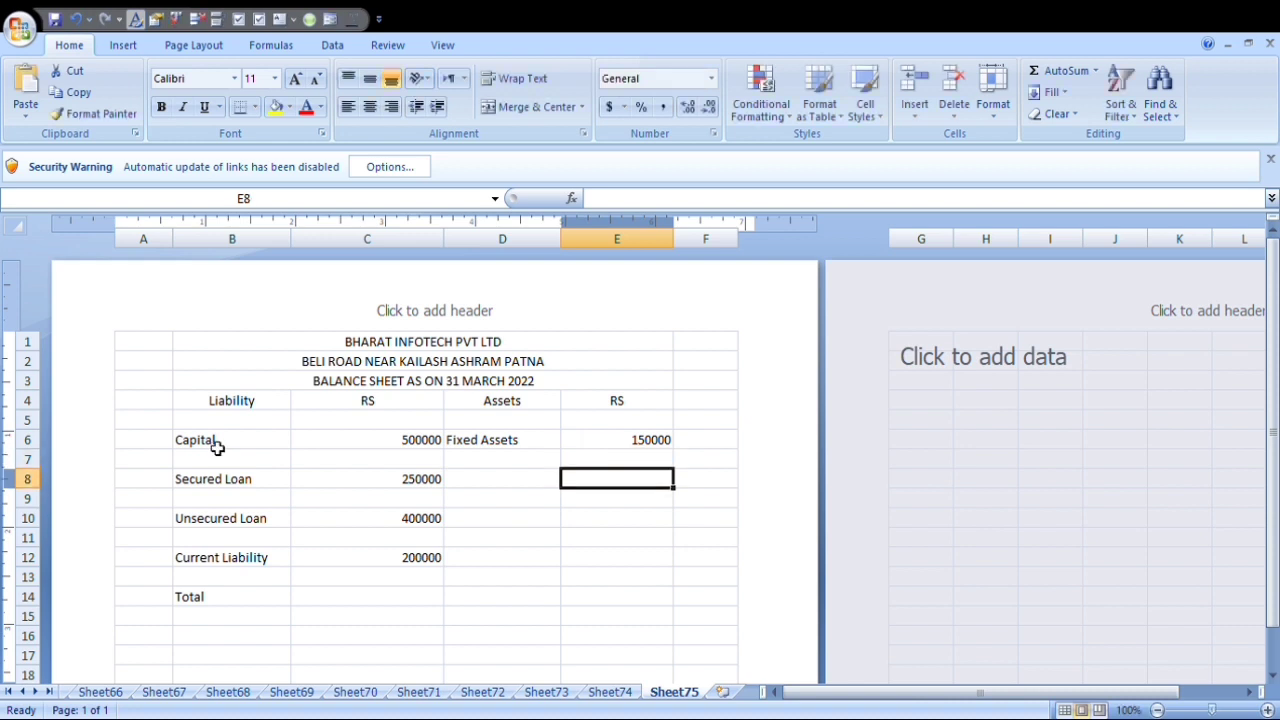
Enter the asset item Investment in D8 with the amount 500000 in E8.
{"action": "key", "text": "Left"}
{"action": "type", "text": "Invest"}
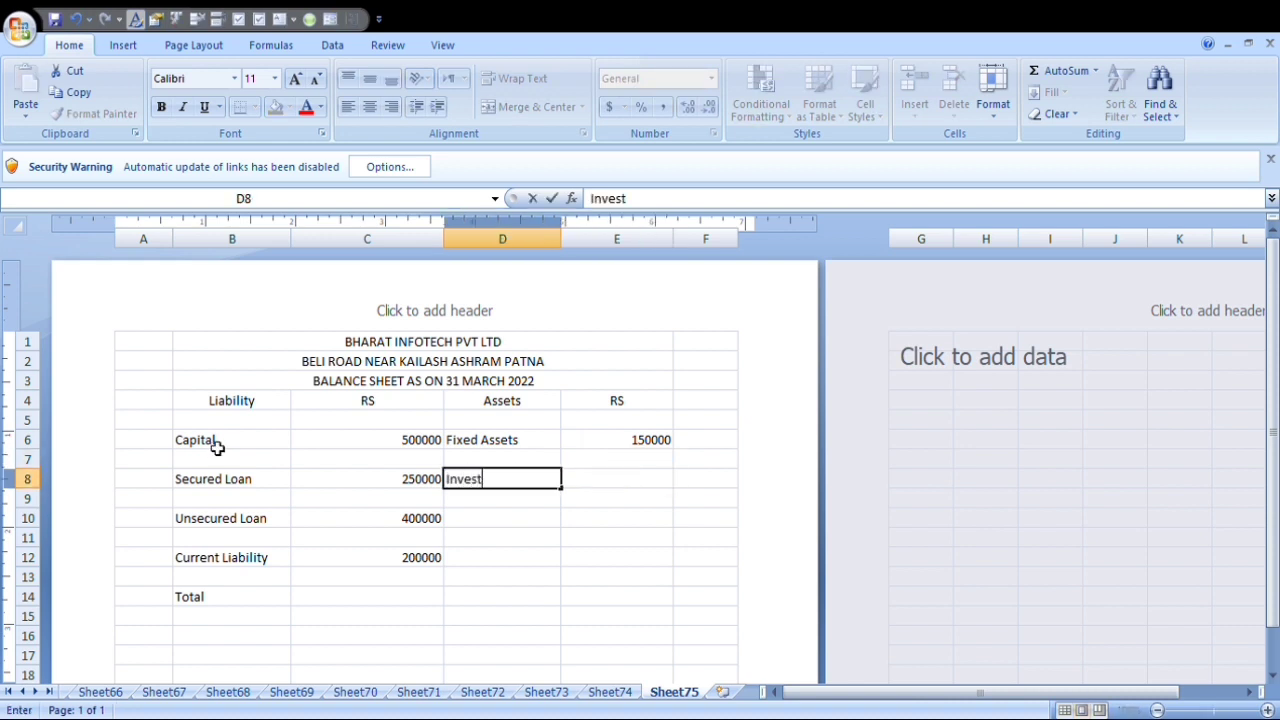
{"action": "type", "text": "ment"}
{"action": "key", "text": "Tab"}
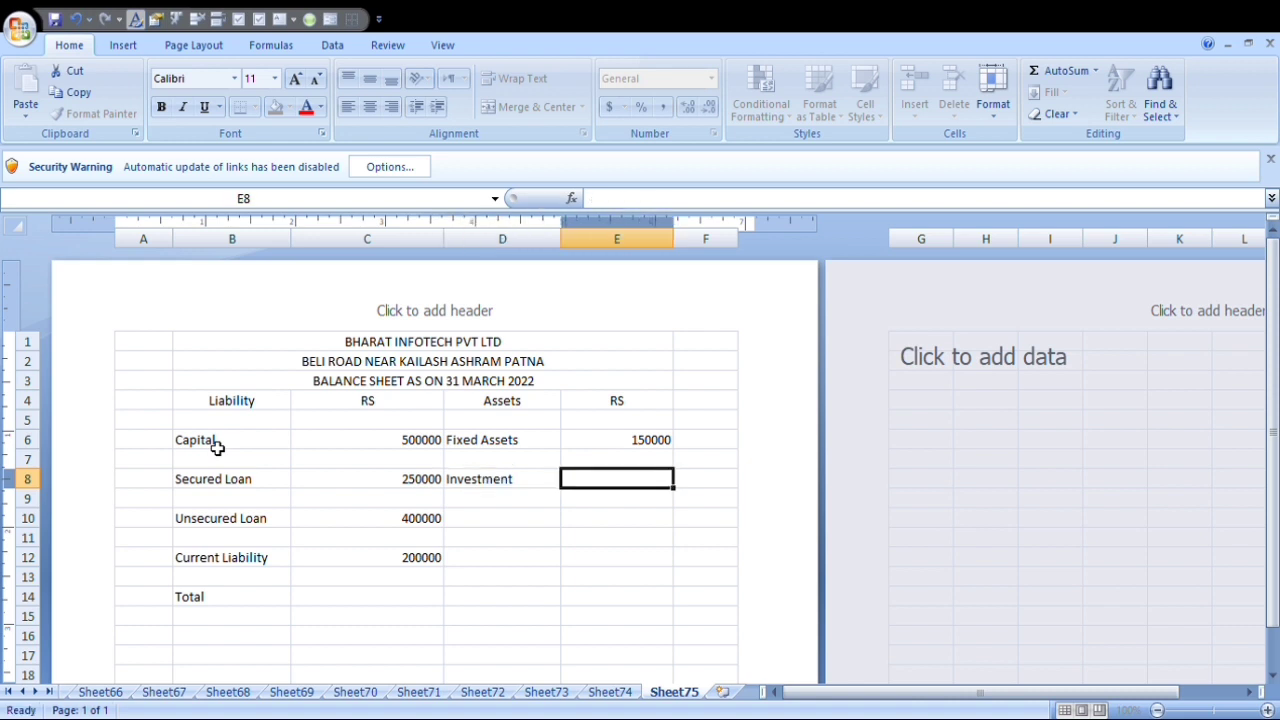
{"action": "type", "text": "5000"}
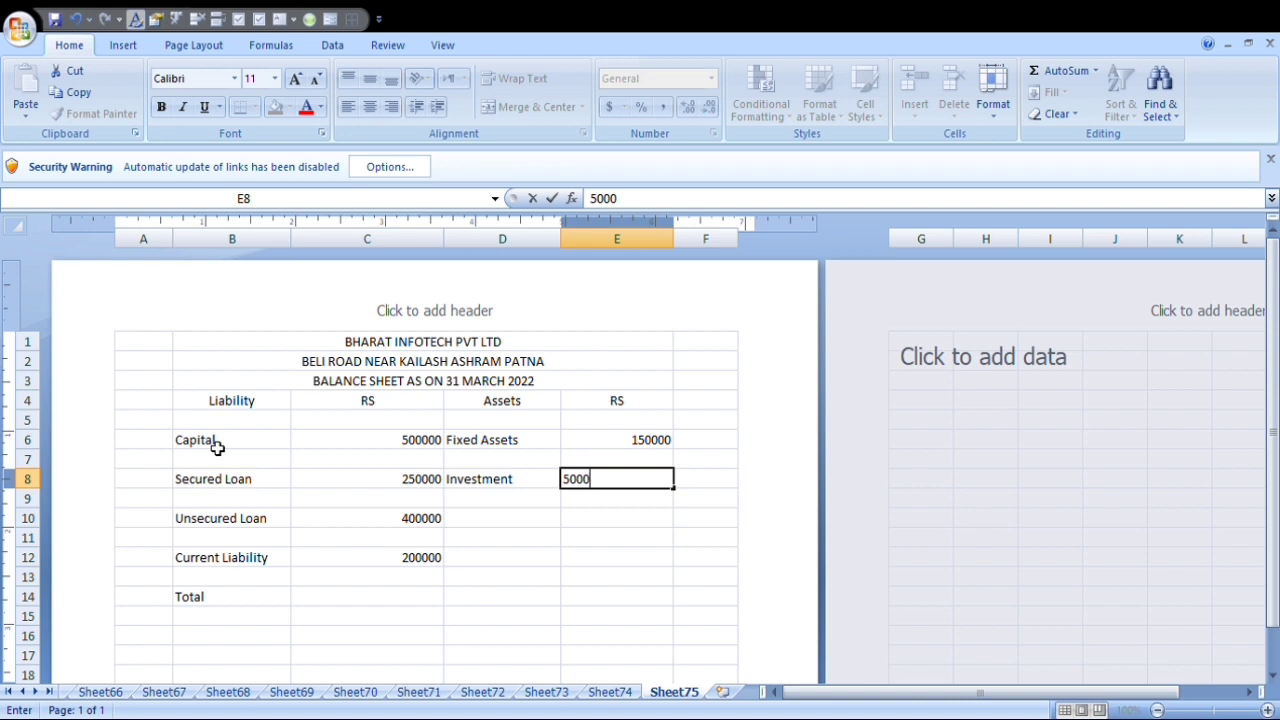
{"action": "type", "text": "00"}
{"action": "key", "text": "Return"}
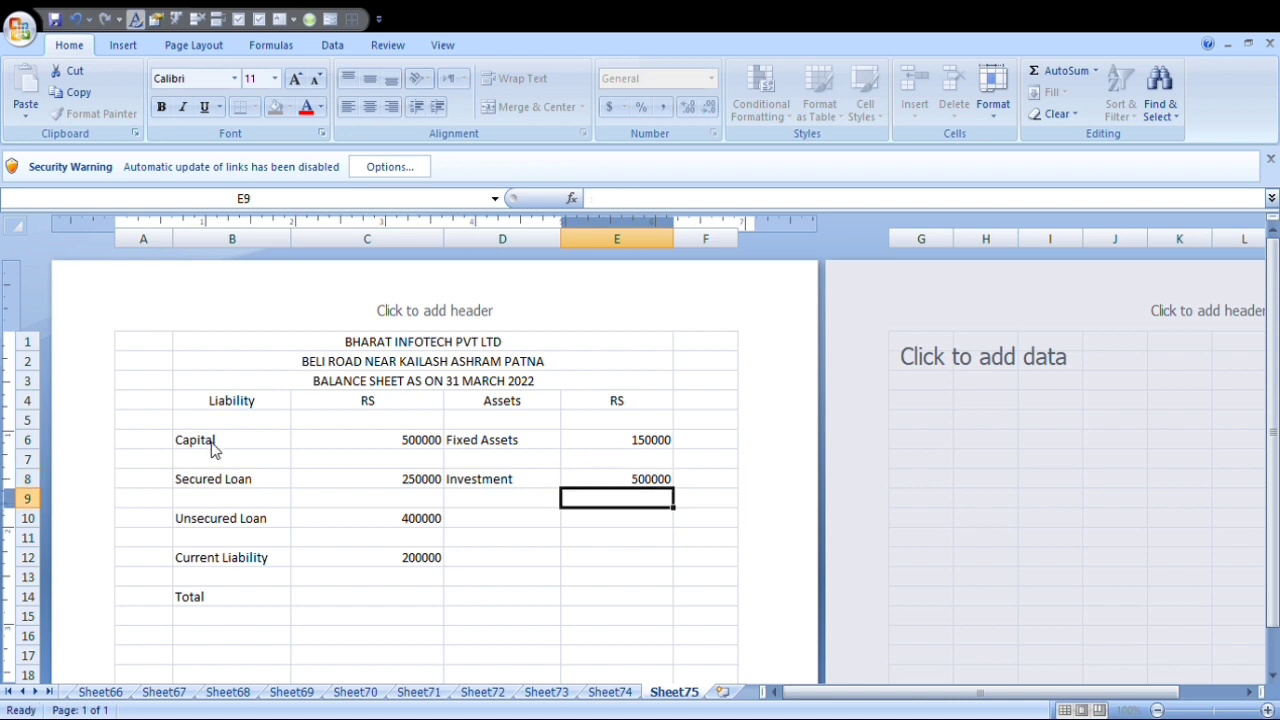
Enter the asset item Loan & Advance in D10 with the amount 50000 in E10, and select D12.
{"action": "key", "text": "Down"}
{"action": "key", "text": "Left"}
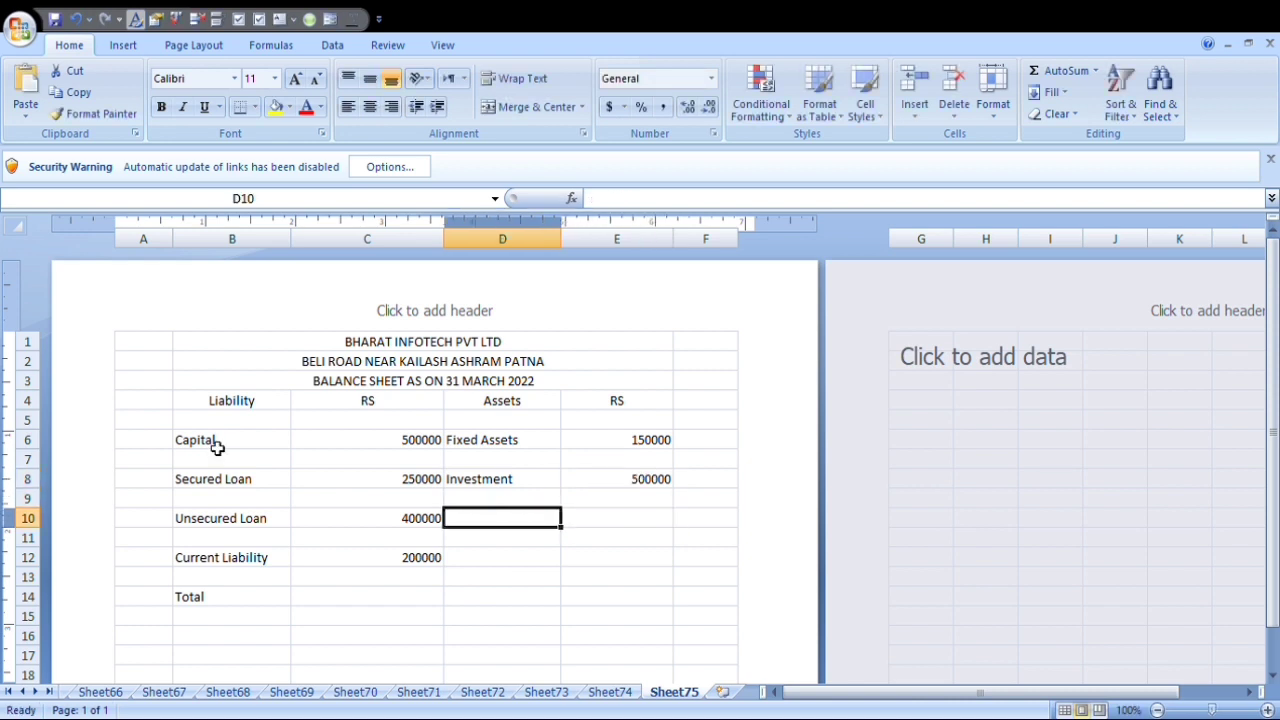
{"action": "type", "text": "Loan"}
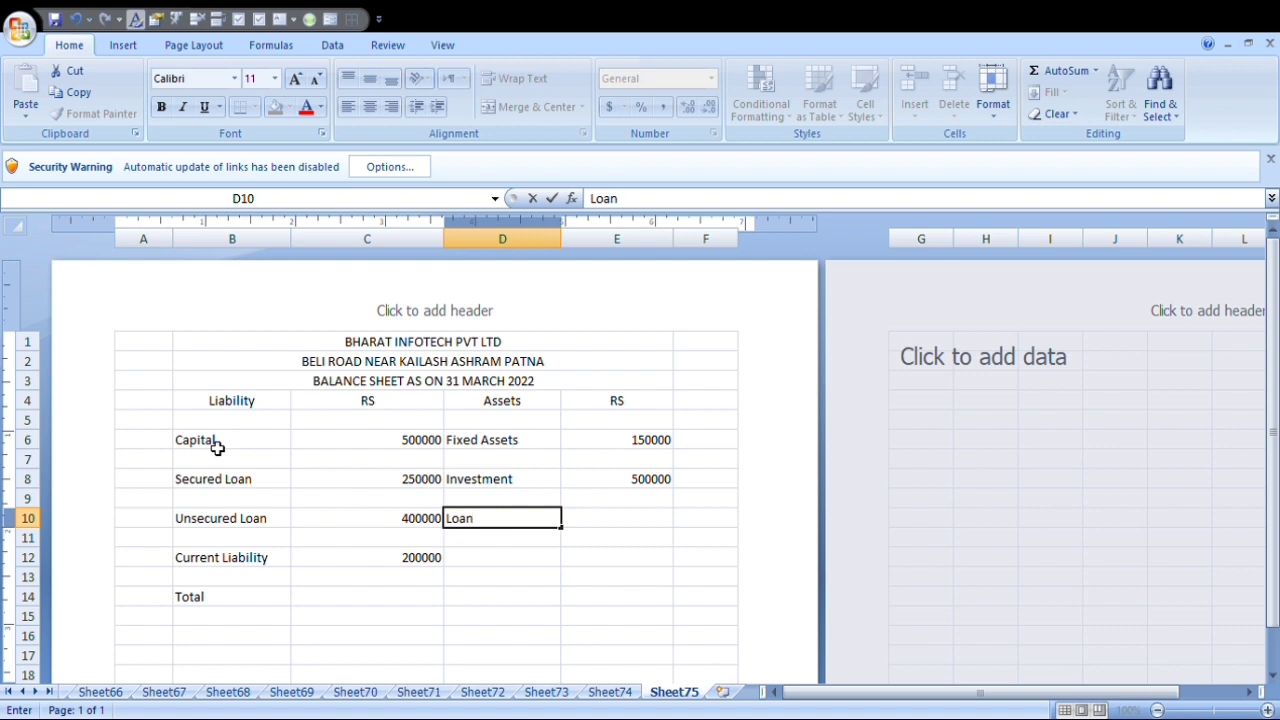
{"action": "type", "text": " & Advance"}
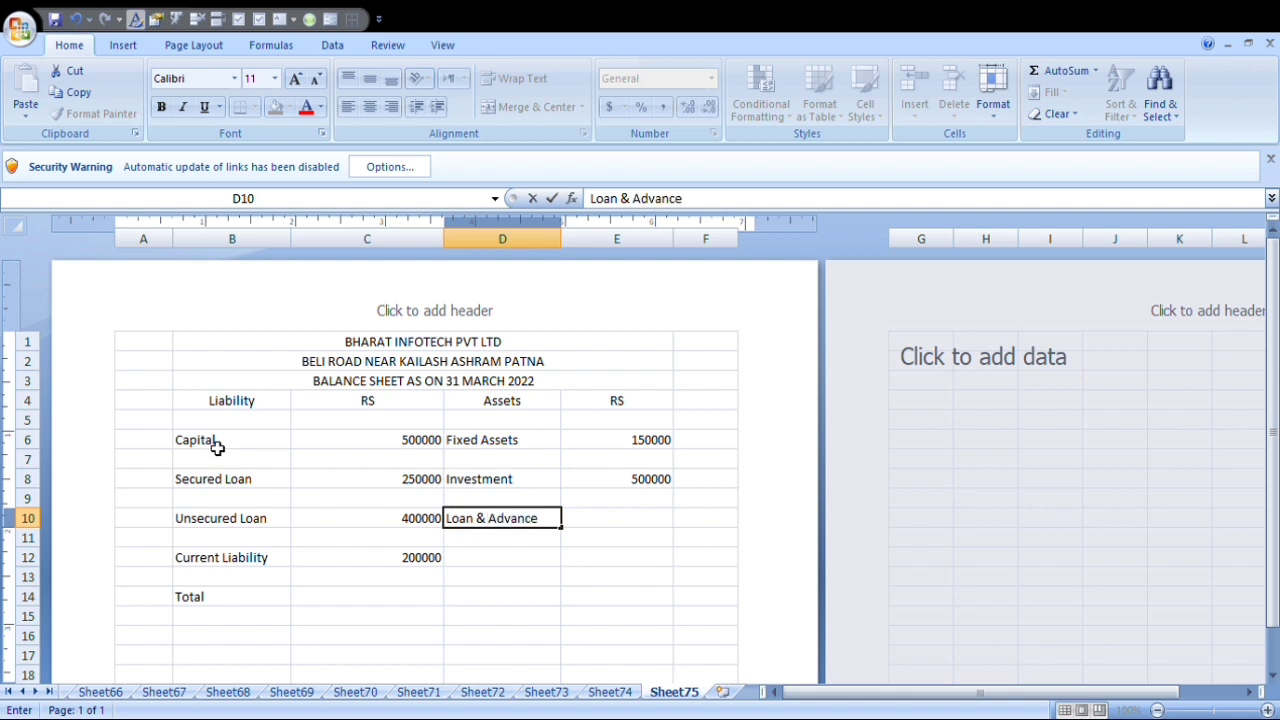
{"action": "key", "text": "Tab"}
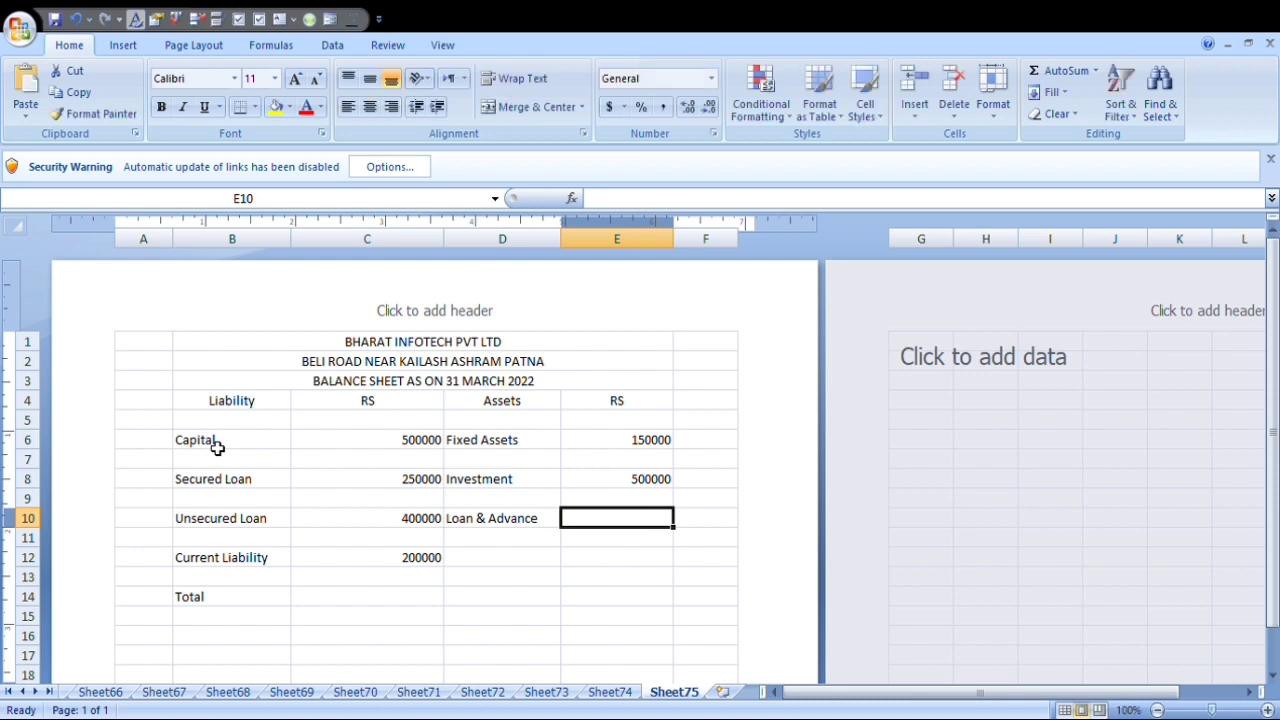
{"action": "type", "text": "5"}
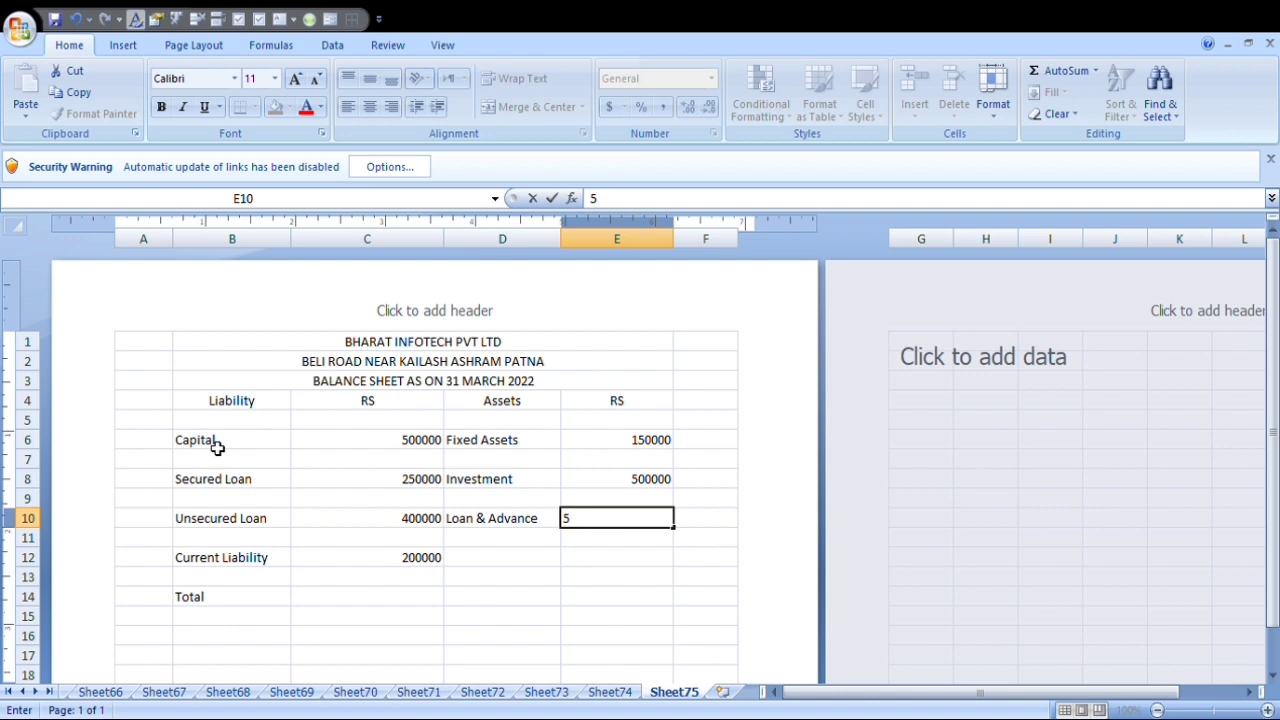
{"action": "type", "text": "0000"}
{"action": "key", "text": "Return"}
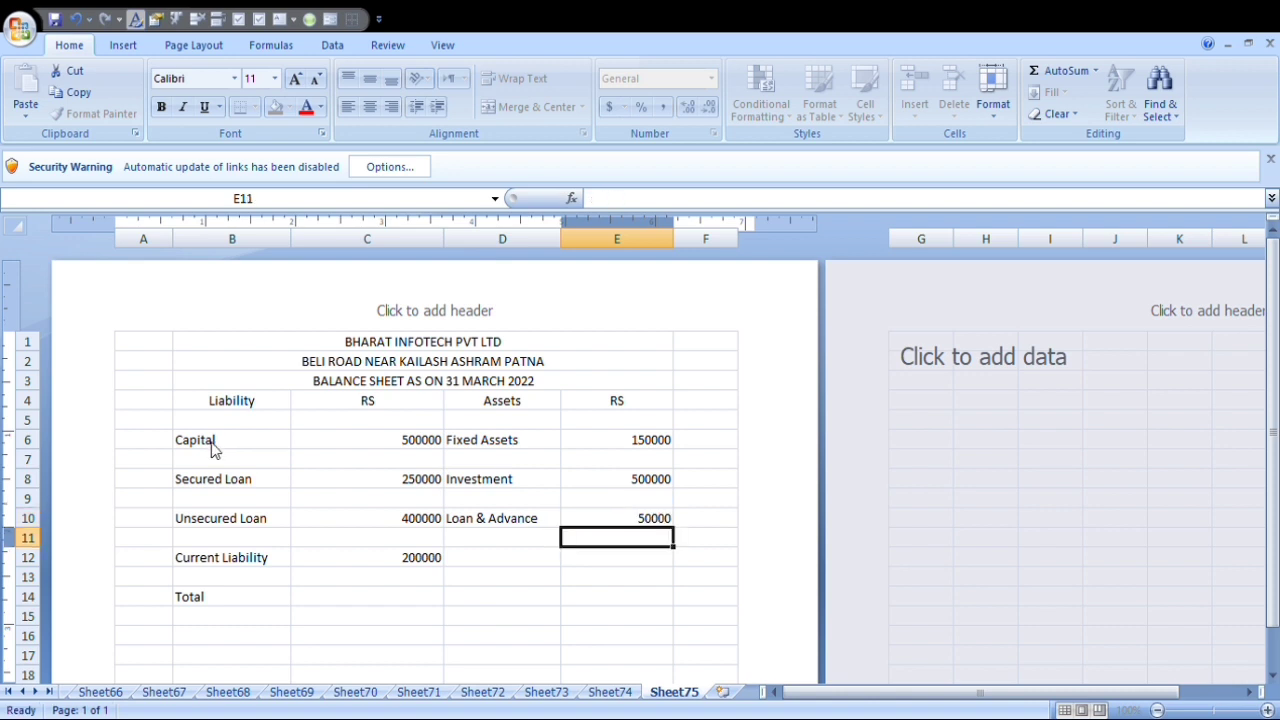
{"action": "key", "text": "Left"}
{"action": "key", "text": "Down"}
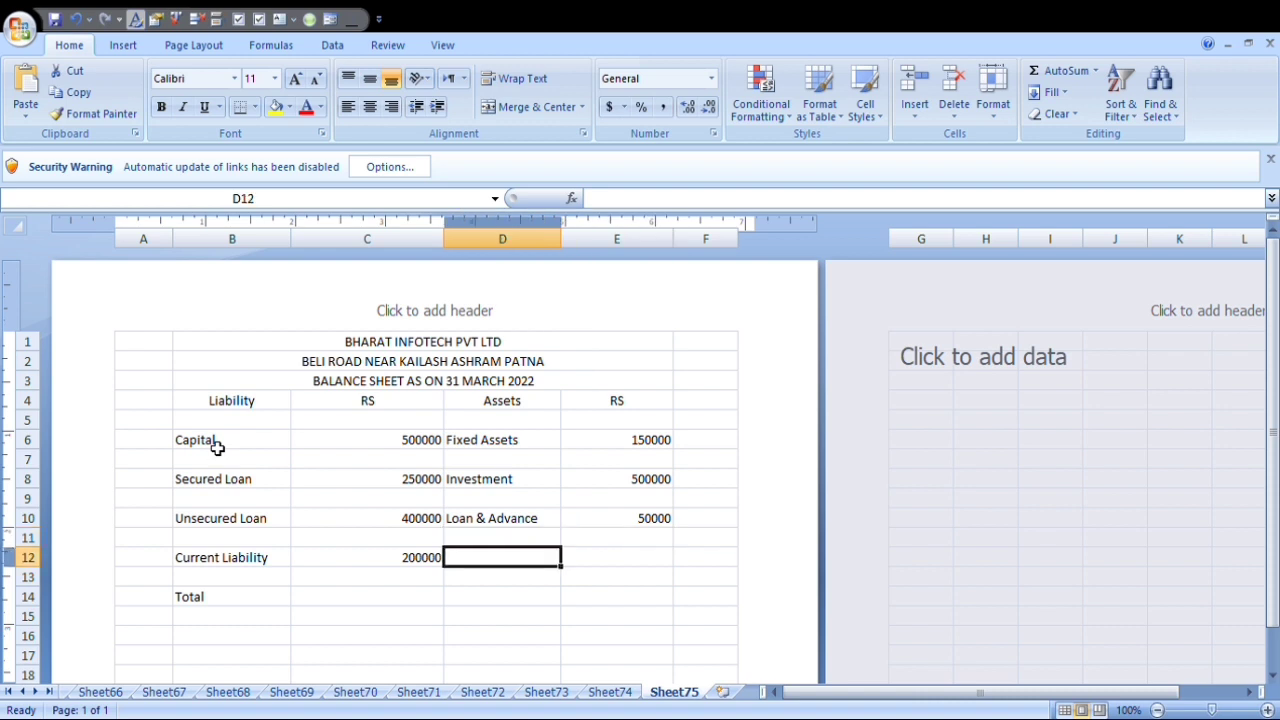
Enter the asset item Current Assets in D12 with the amount 60000 in E12.
{"action": "type", "text": "Cu"}
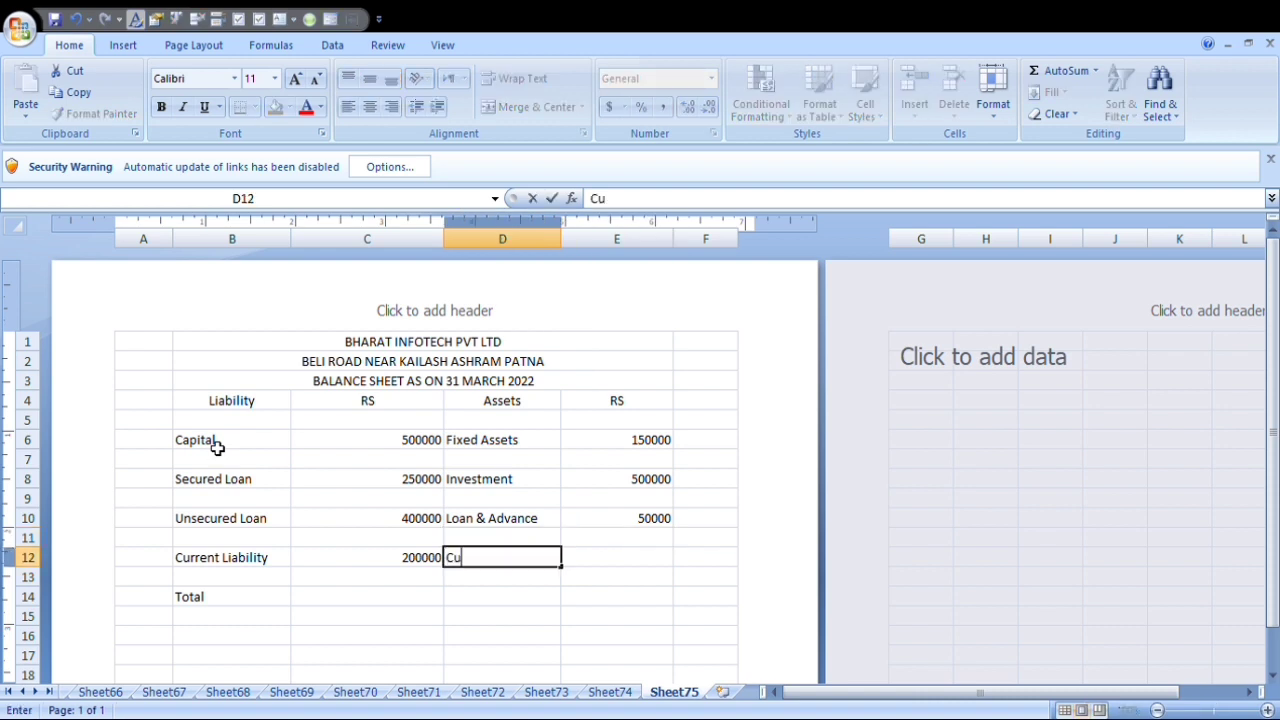
{"action": "type", "text": "rrent Asset"}
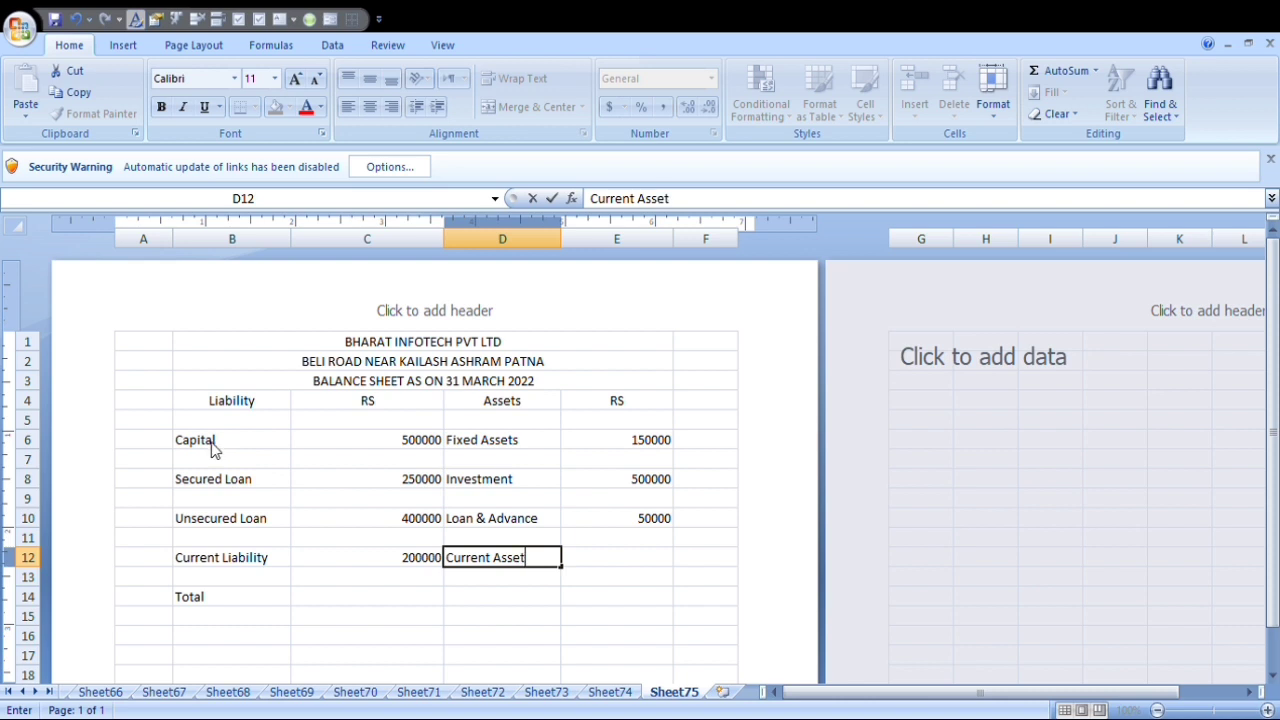
{"action": "type", "text": "s"}
{"action": "key", "text": "Tab"}
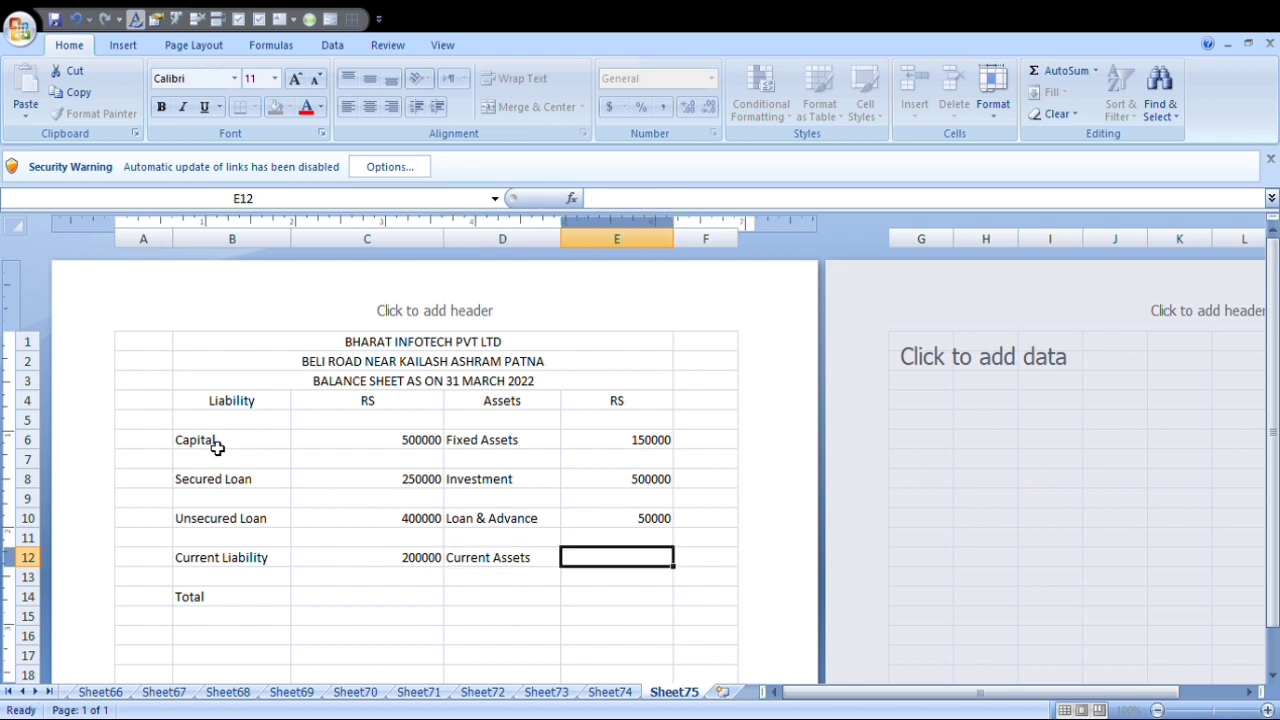
{"action": "type", "text": "60000"}
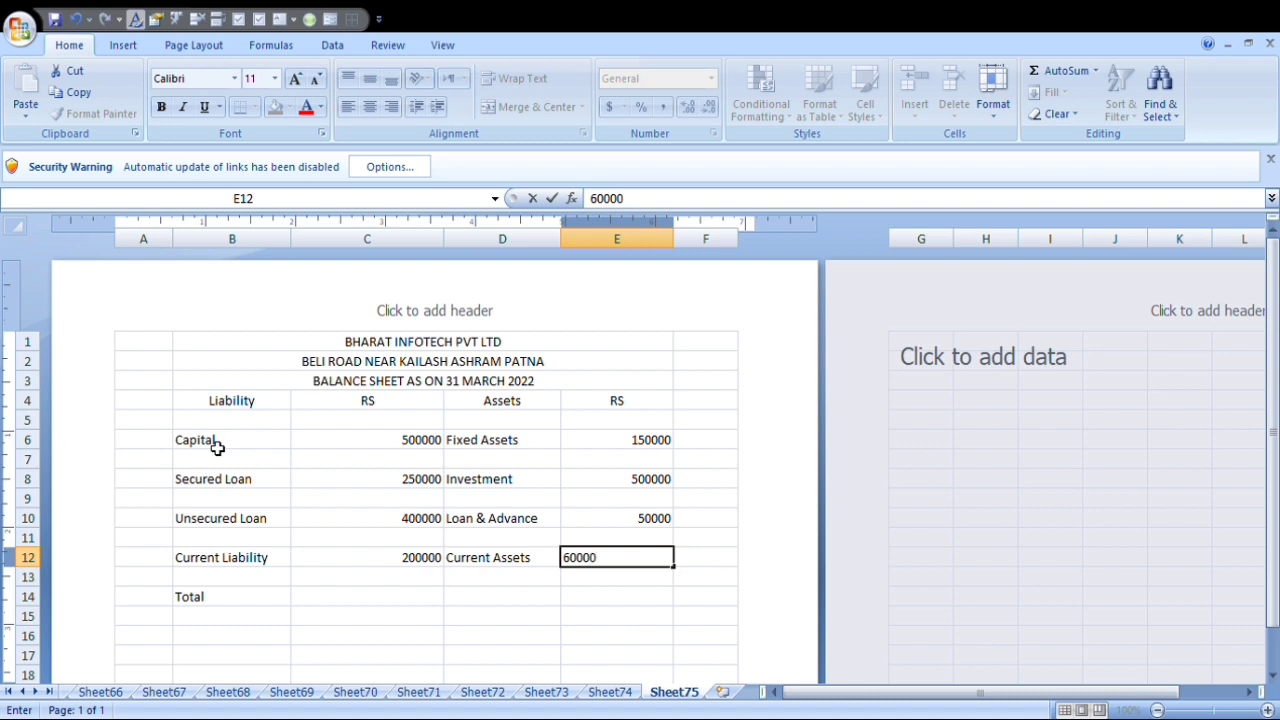
{"action": "key", "text": "Return"}
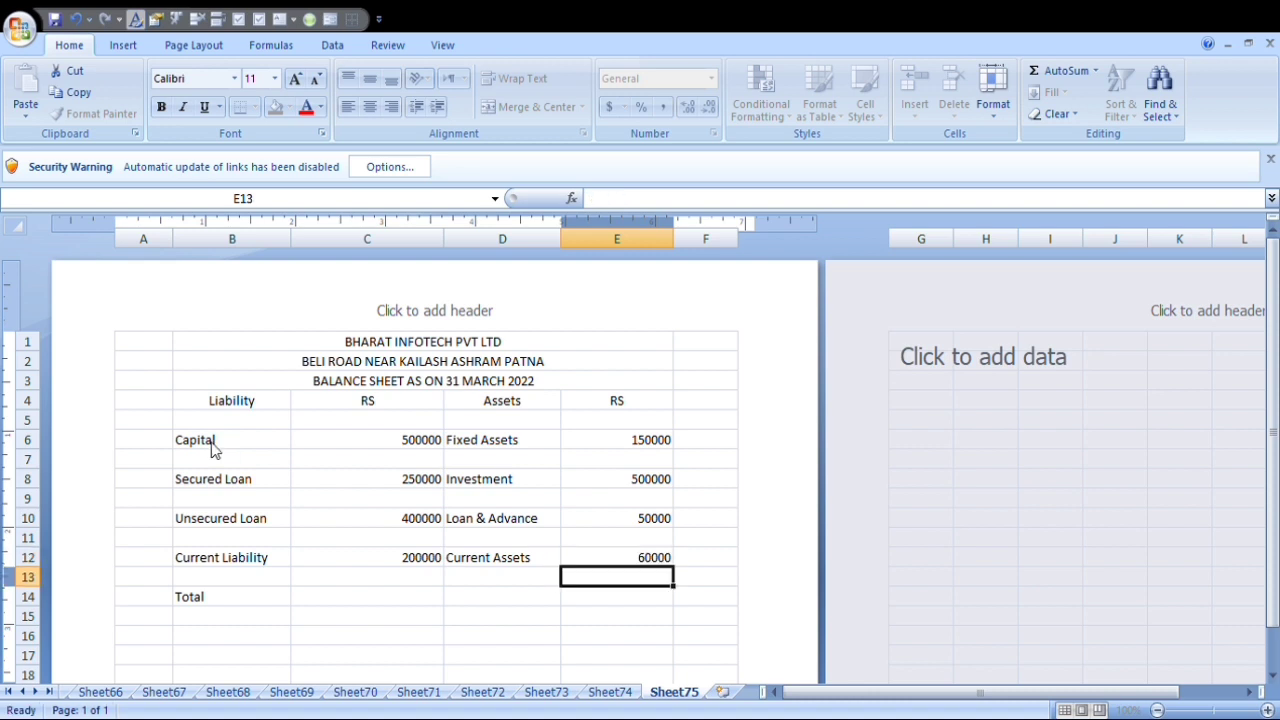
Enter the row label Total in D14 below the asset items.
{"action": "key", "text": "Down"}
{"action": "key", "text": "Left"}
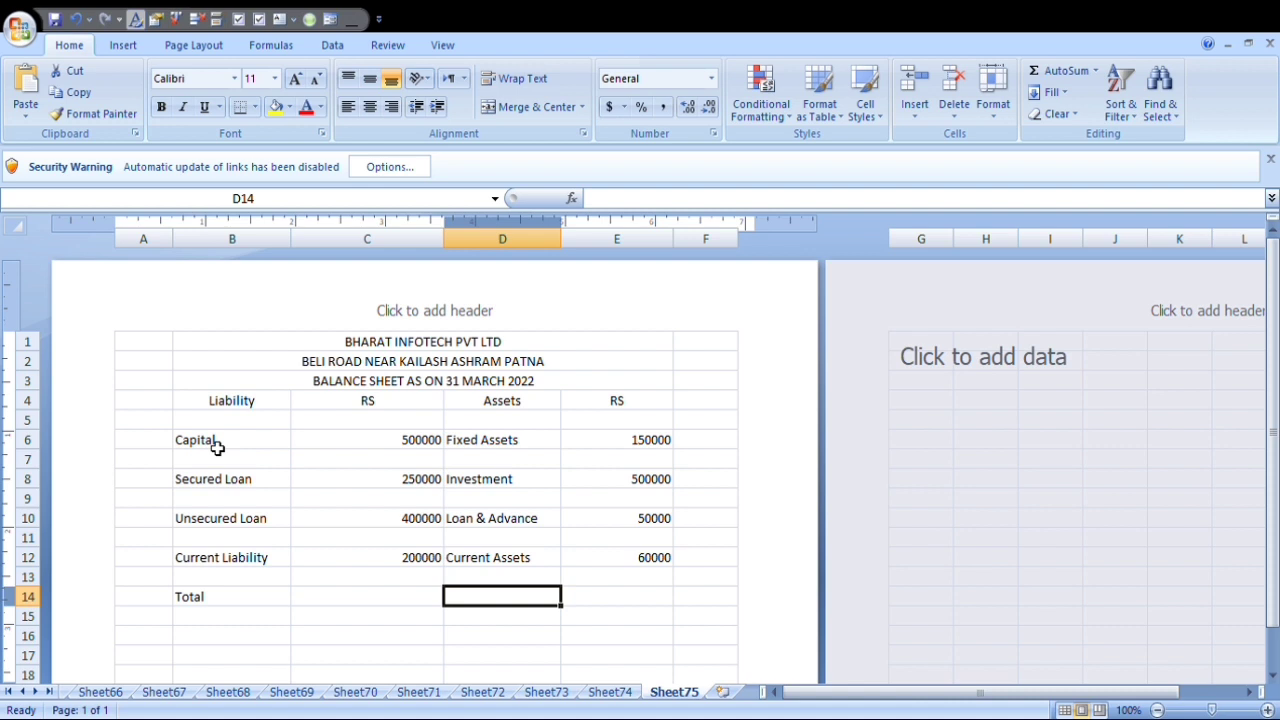
{"action": "key", "text": "Left"}
{"action": "key", "text": "Right"}
{"action": "type", "text": "T"}
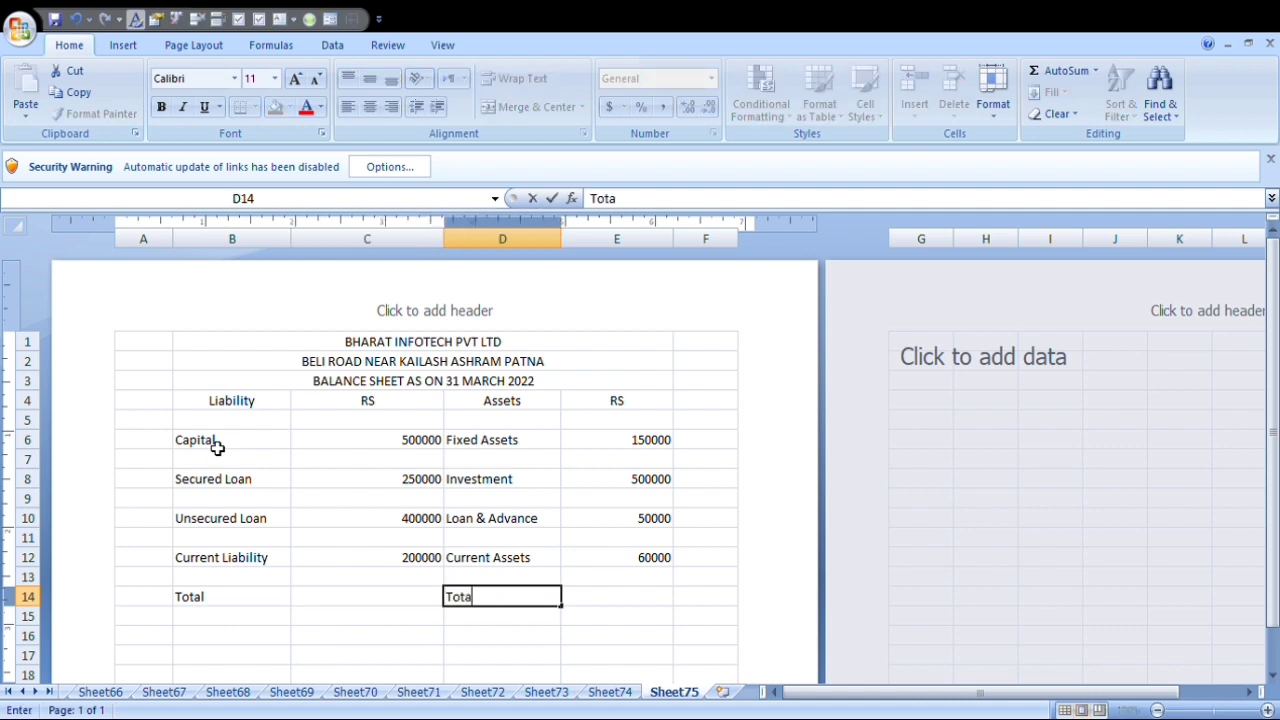
{"action": "key", "text": "Return"}
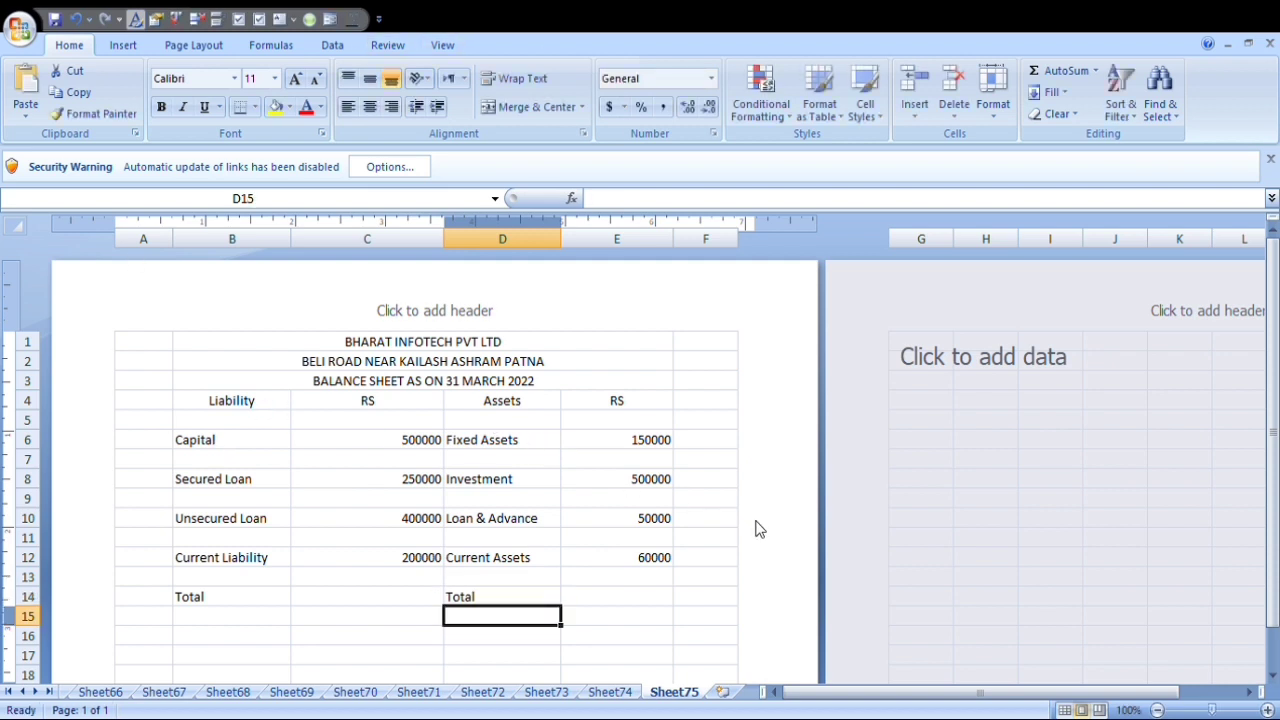
Format the company name in B1 as bold at font size 18.
{"action": "left_click", "coordinate": [395, 350]}
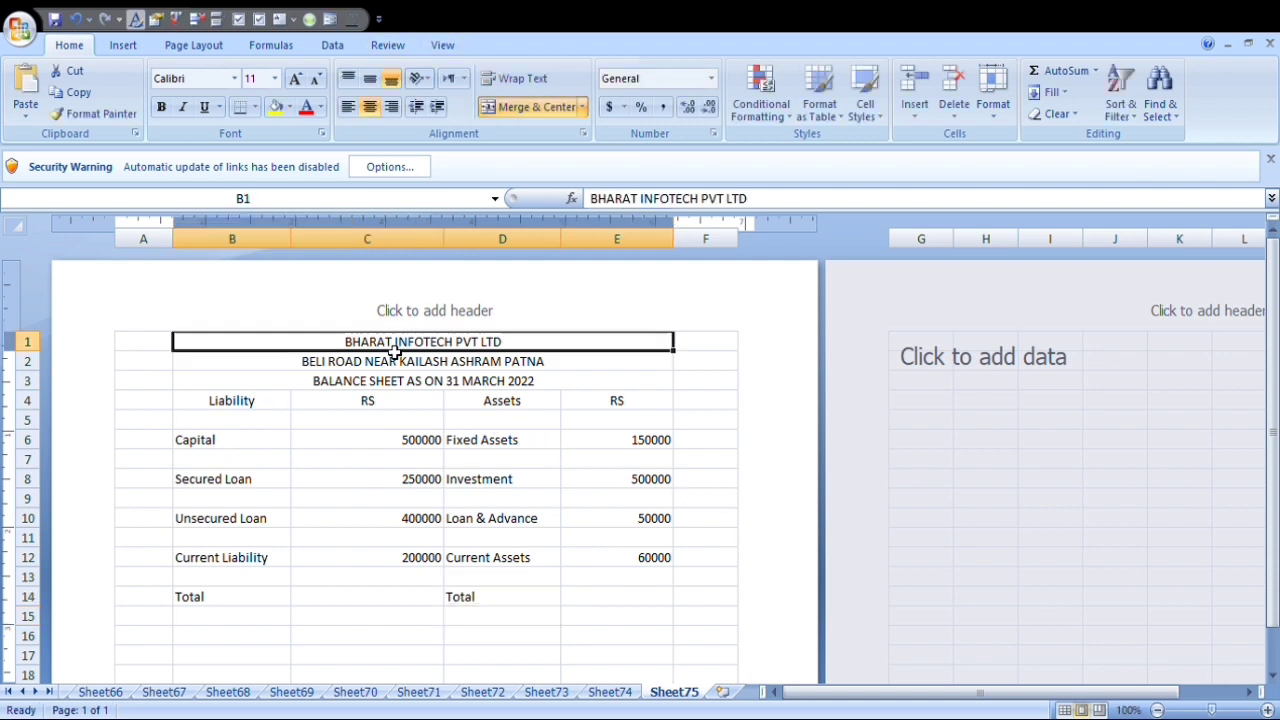
{"action": "left_click", "coordinate": [295, 79]}
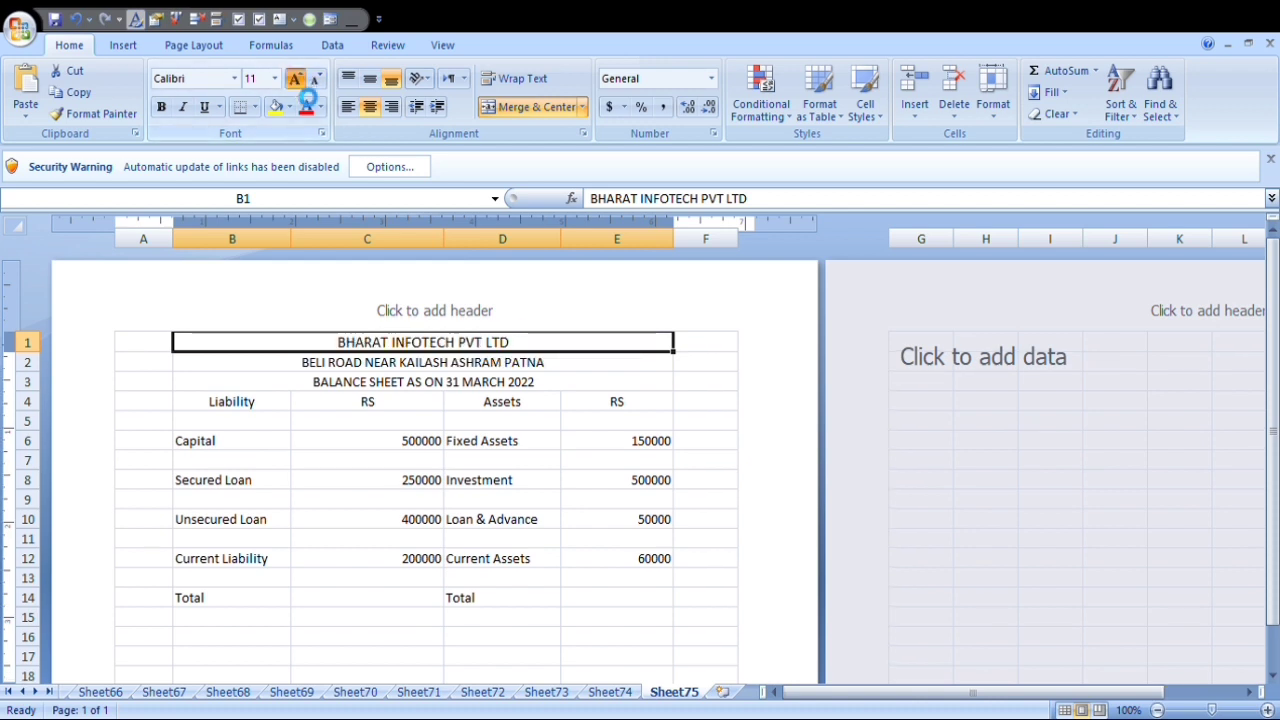
{"action": "left_click", "coordinate": [296, 80]}
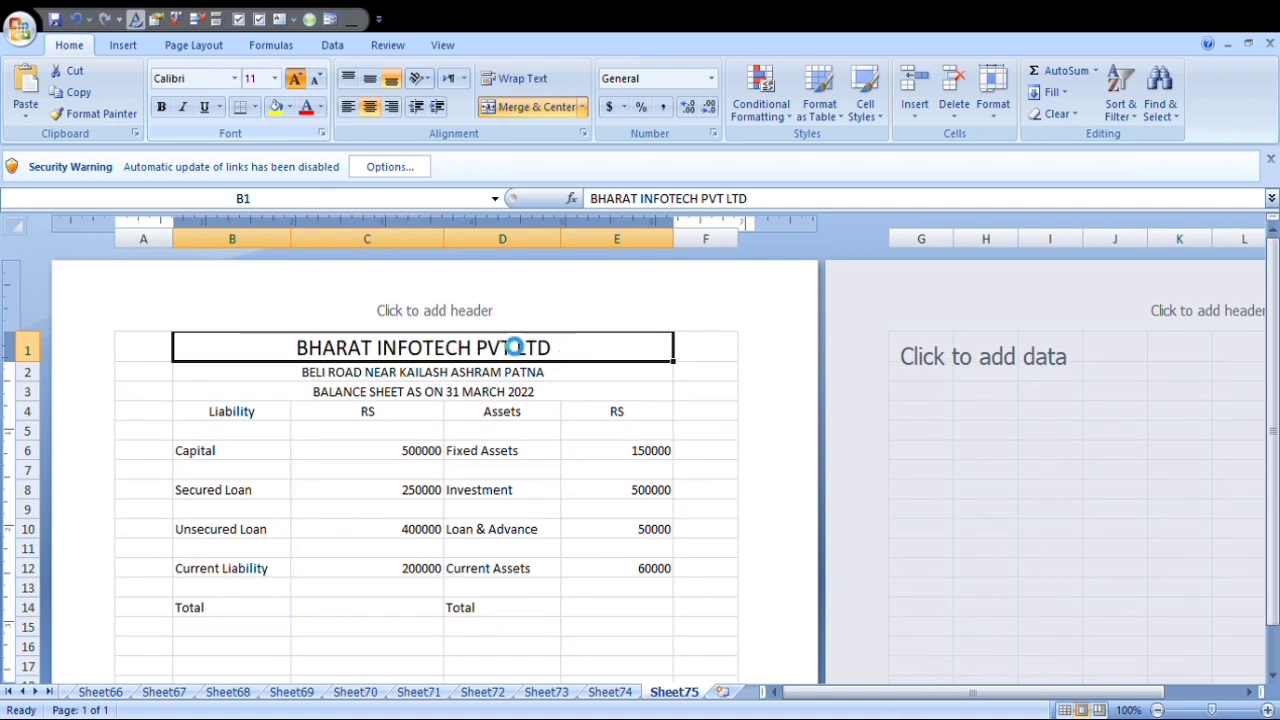
{"action": "left_click", "coordinate": [161, 107]}
Format the balance sheet title in B3 as bold at size 14, and make the column headings B4:E4 bold.
{"action": "left_click", "coordinate": [445, 393]}
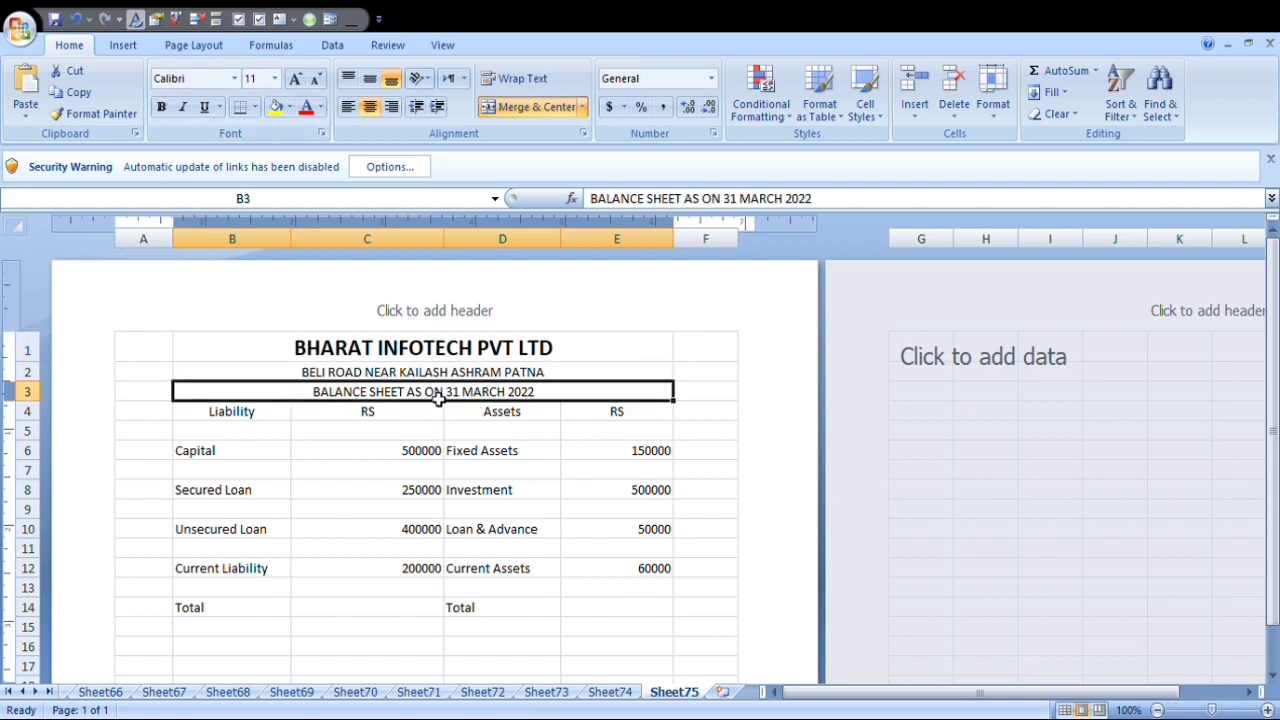
{"action": "left_click", "coordinate": [297, 80]}
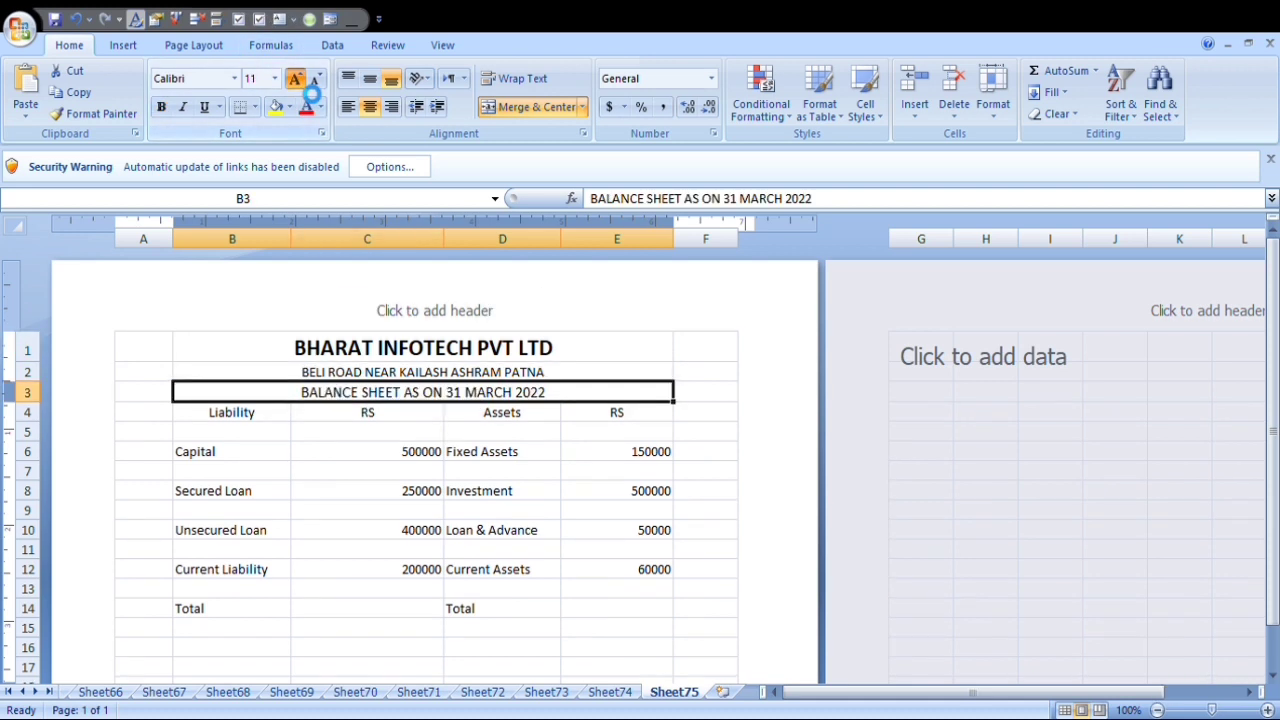
{"action": "left_click", "coordinate": [296, 80]}
{"action": "left_click", "coordinate": [161, 107]}
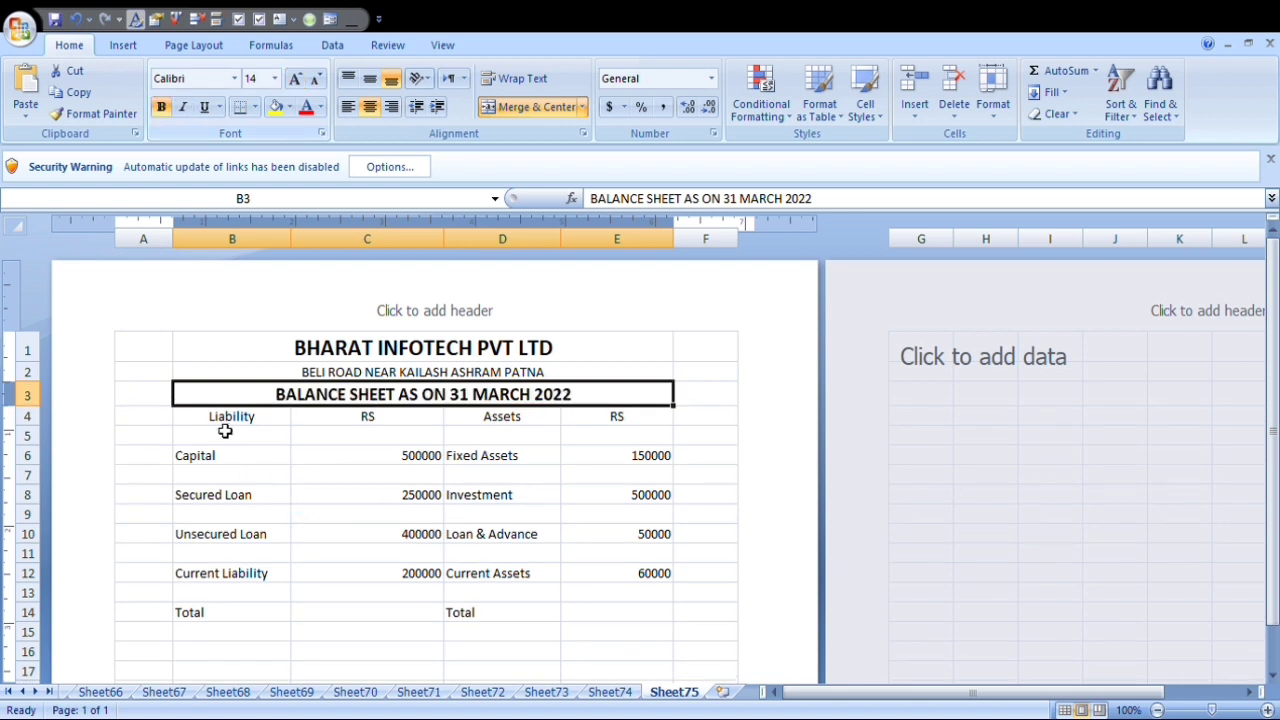
{"action": "left_click_drag", "start_coordinate": [214, 423], "coordinate": [597, 417]}
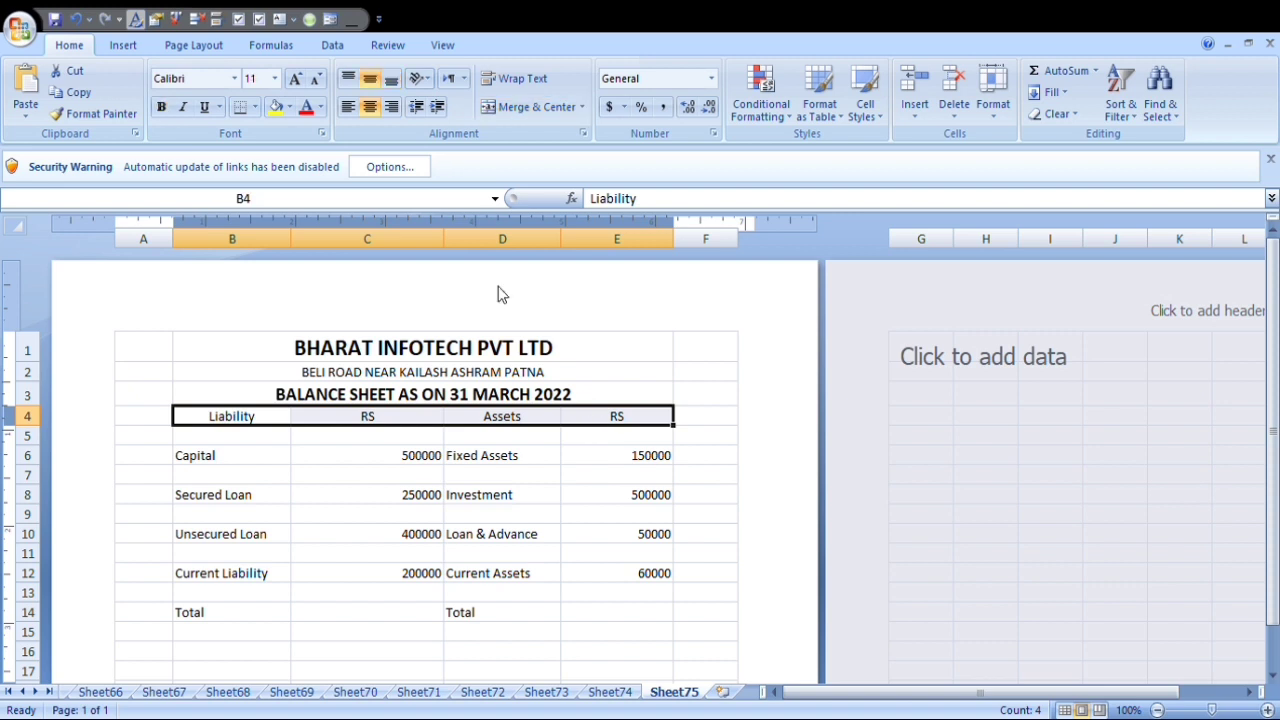
{"action": "left_click", "coordinate": [161, 107]}
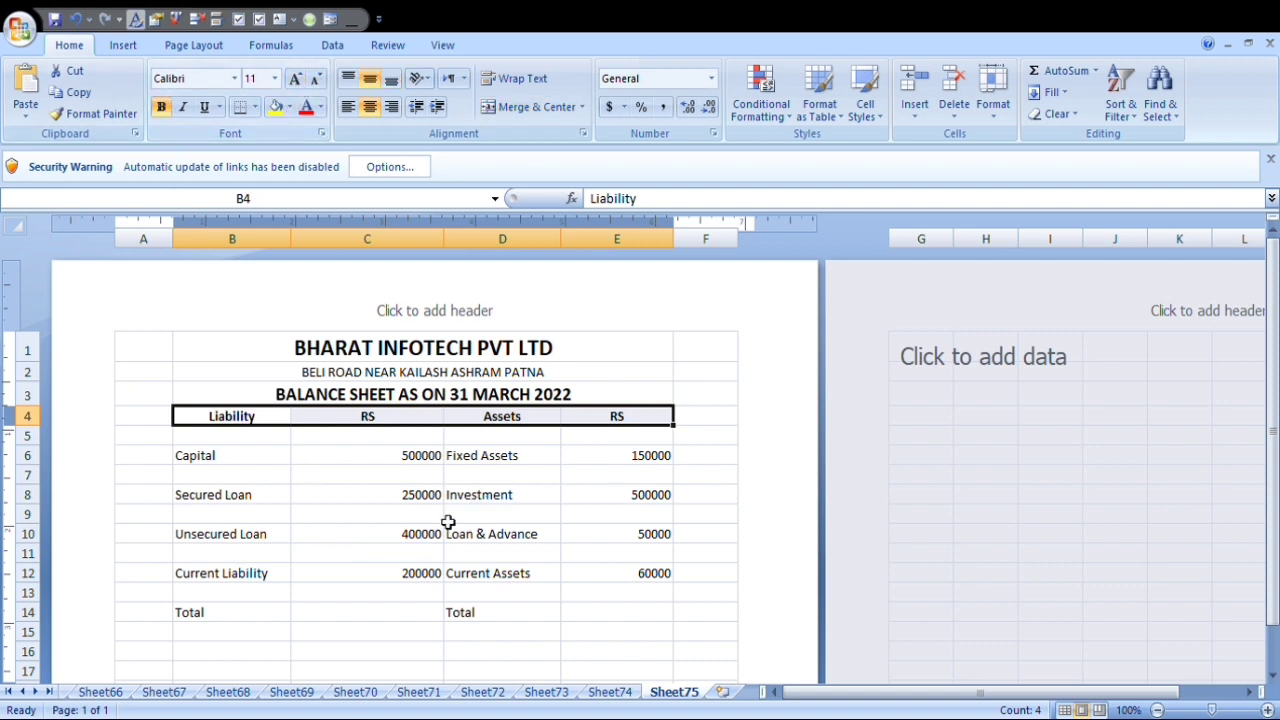
Apply all borders to the Total row cells B14:E14.
{"action": "left_click_drag", "start_coordinate": [205, 614], "coordinate": [607, 616]}
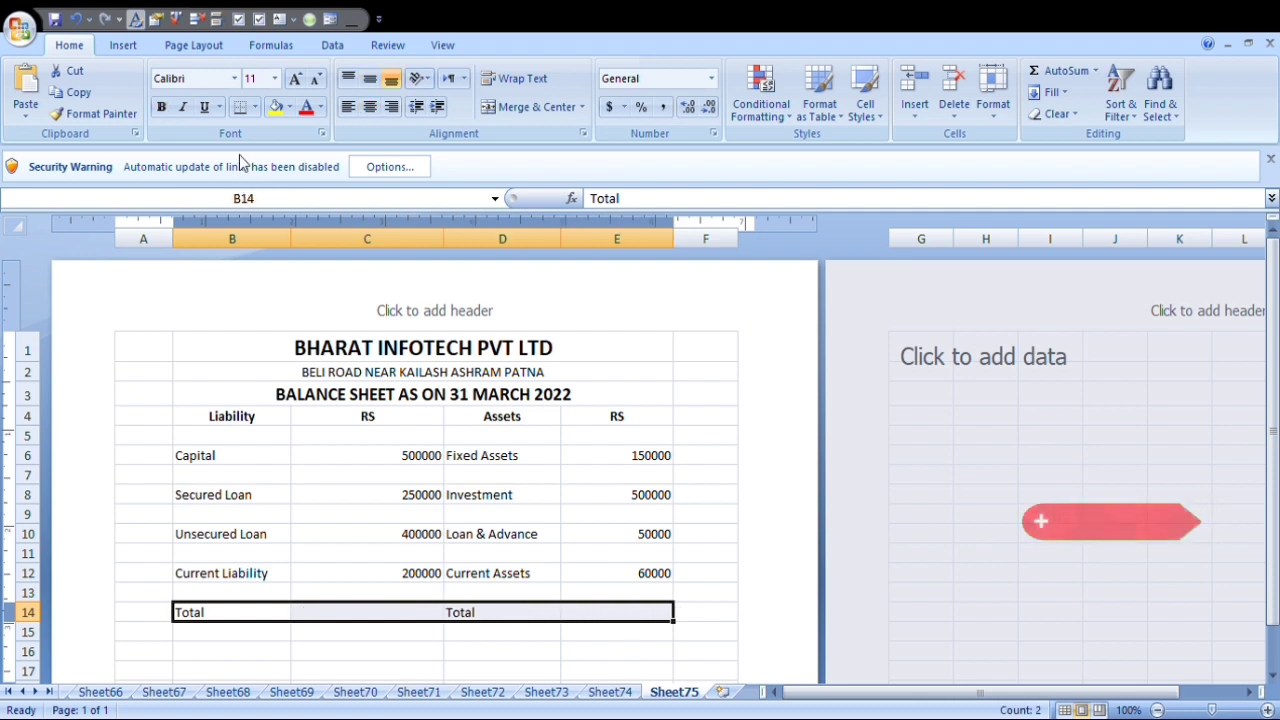
{"action": "left_click", "coordinate": [255, 107]}
{"action": "left_click", "coordinate": [290, 275]}
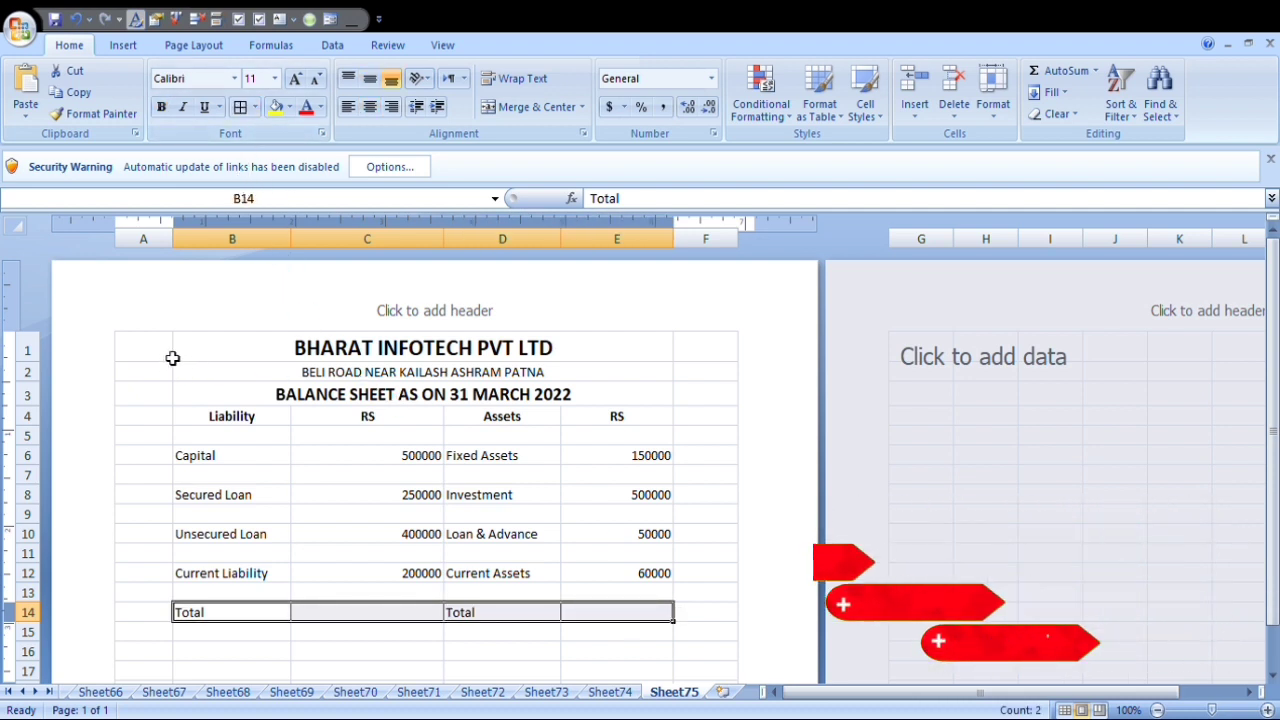
Apply an outside border around the whole sheet area A1:F26.
{"action": "left_click_drag", "start_coordinate": [171, 357], "coordinate": [694, 651]}
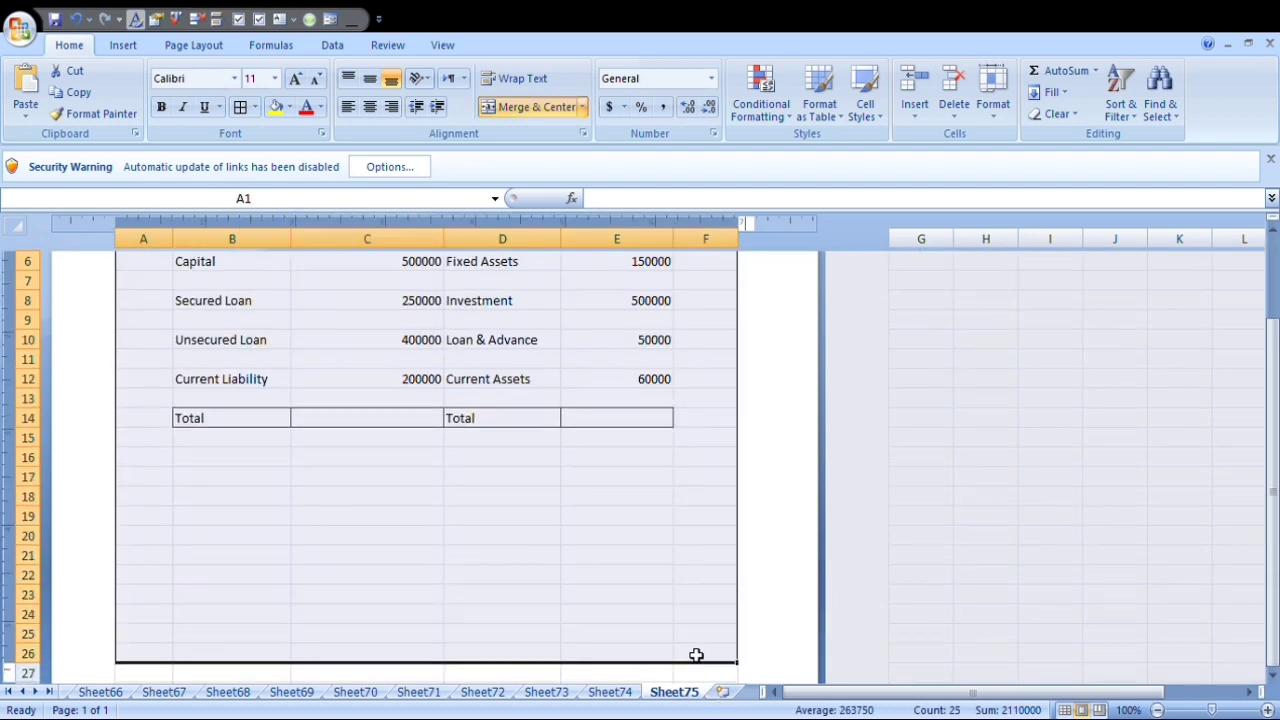
{"action": "left_click", "coordinate": [254, 111]}
{"action": "scroll", "coordinate": [288, 290], "scroll_direction": "up", "scroll_amount": 3}
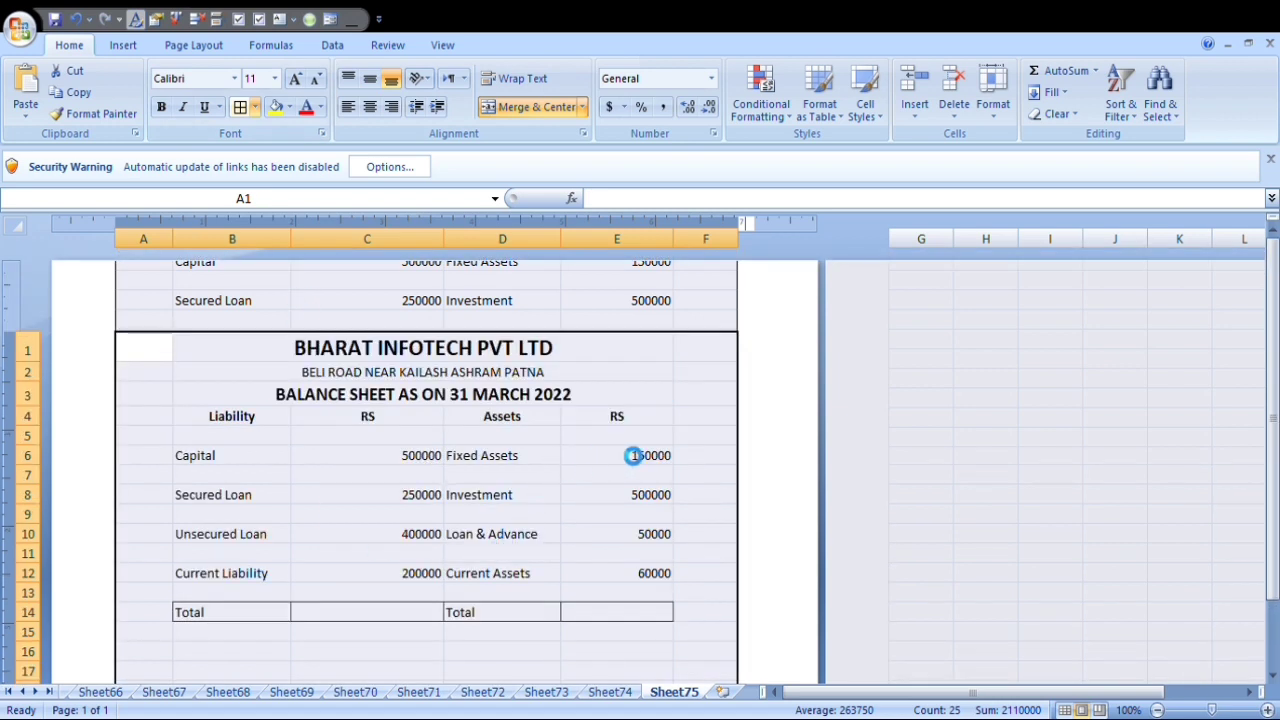
{"action": "left_click", "coordinate": [622, 440]}
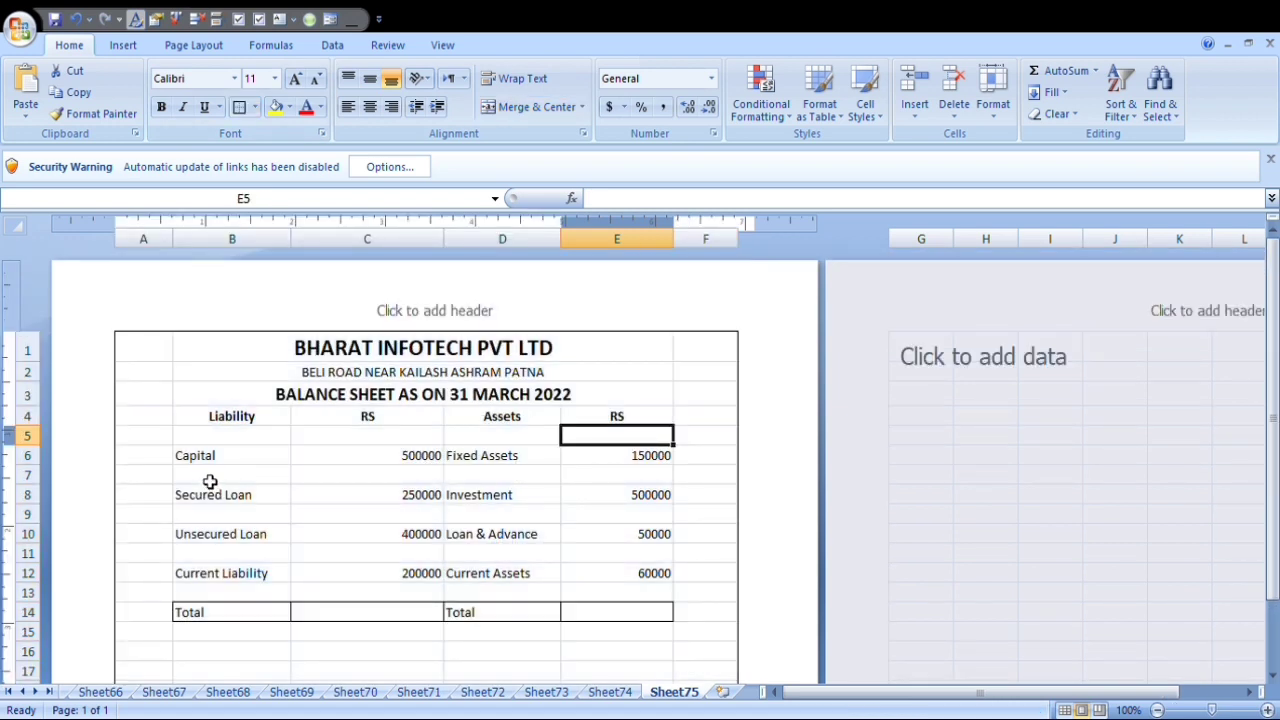
Apply outside borders separately around B4:B13, C4:C13, D4:D13 and E4:E13.
{"action": "left_click_drag", "start_coordinate": [205, 420], "coordinate": [652, 426]}
{"action": "left_click_drag", "start_coordinate": [261, 423], "coordinate": [275, 590]}
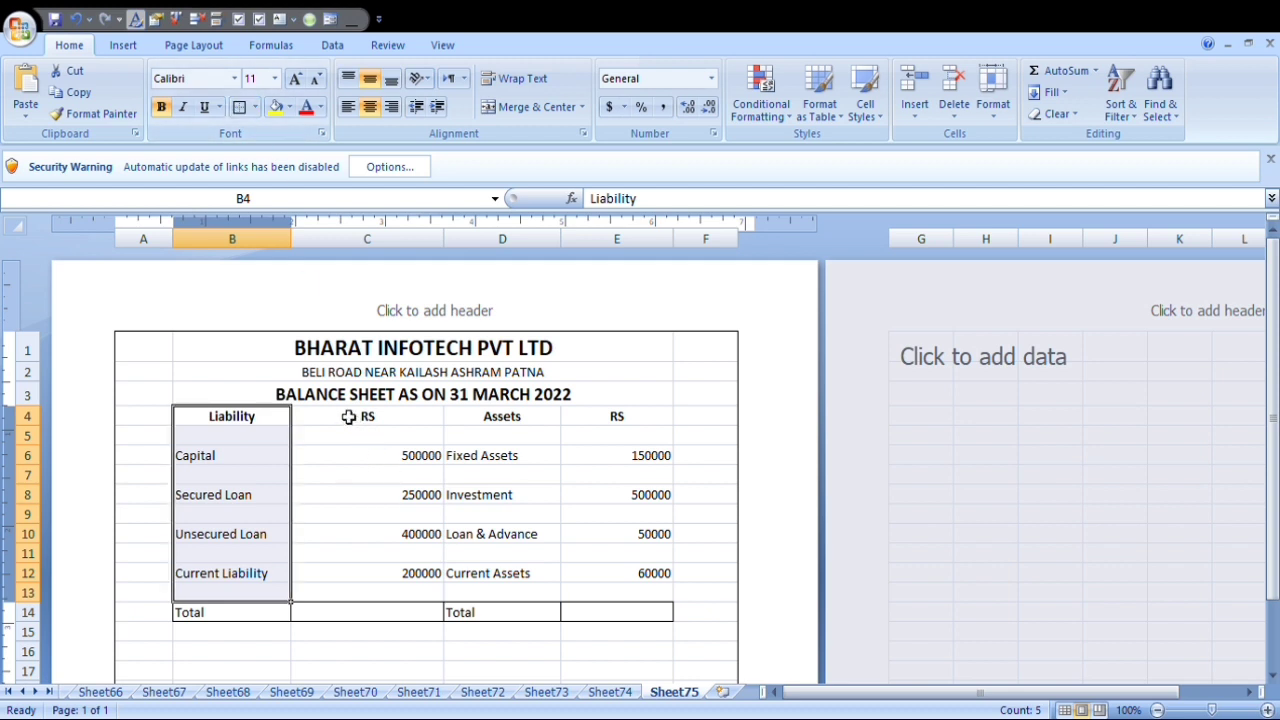
{"action": "left_click_drag", "start_coordinate": [348, 417], "coordinate": [362, 603]}
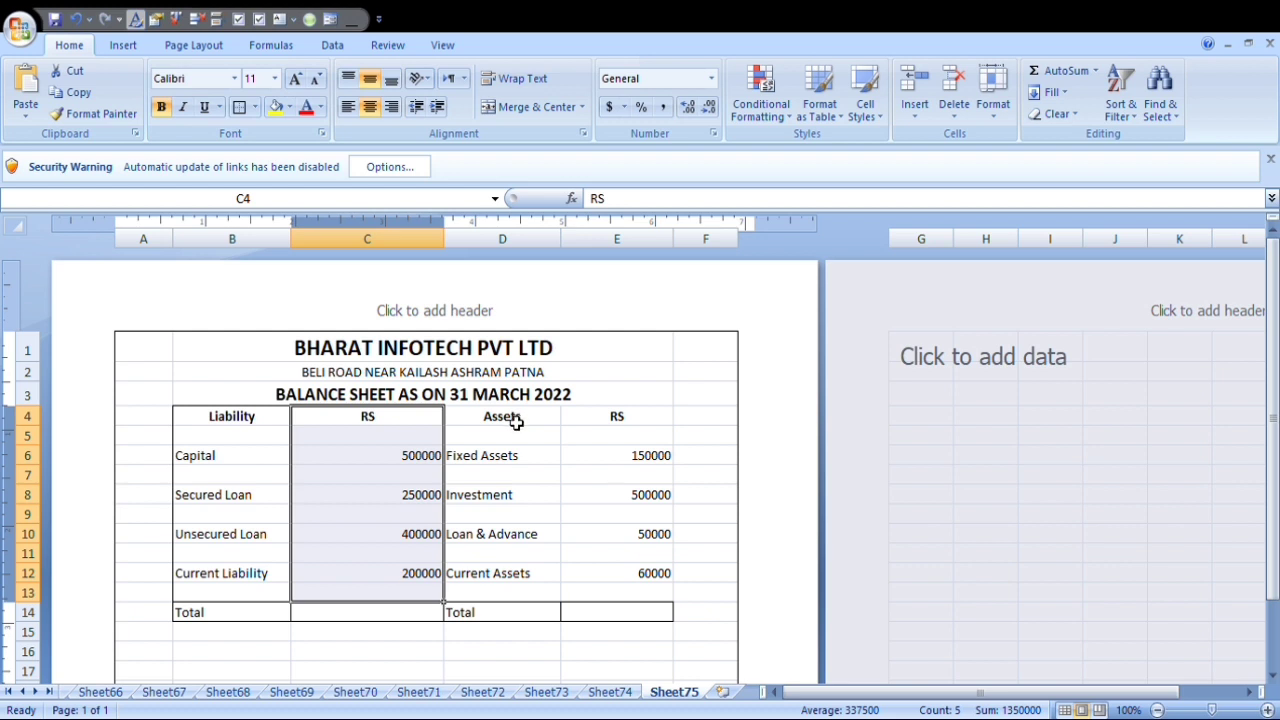
{"action": "left_click_drag", "start_coordinate": [515, 422], "coordinate": [486, 603]}
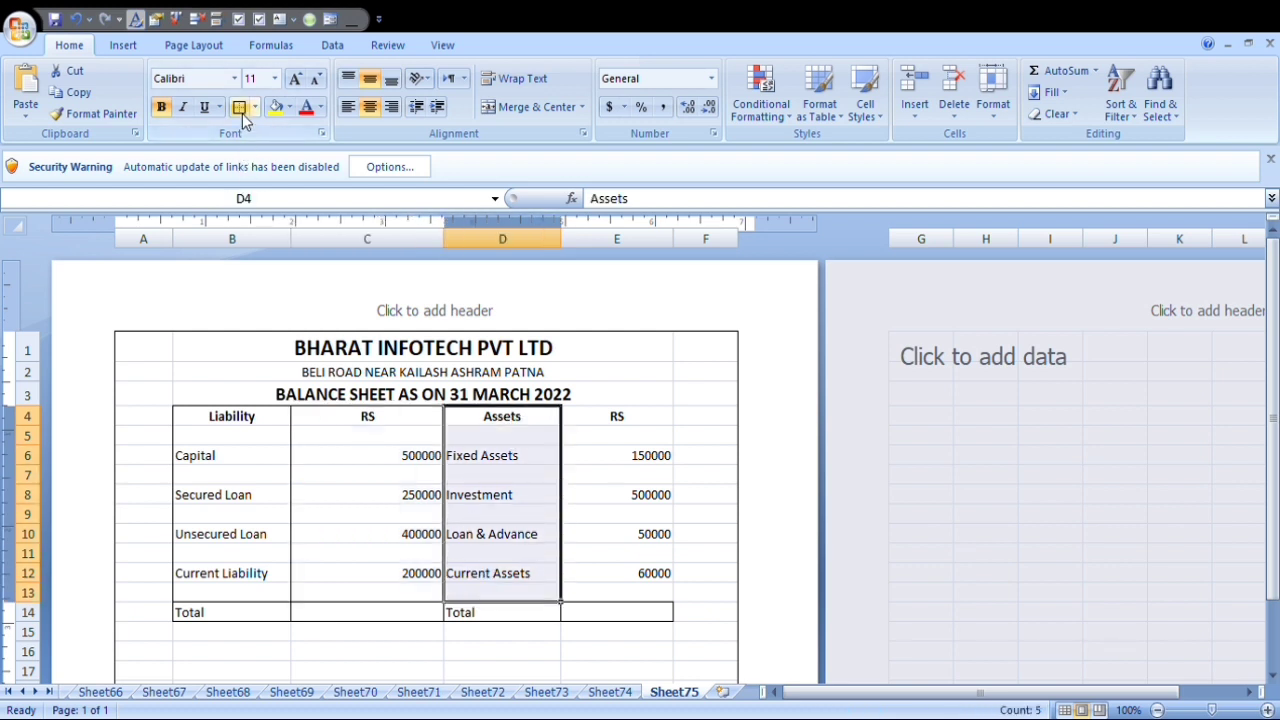
{"action": "left_click_drag", "start_coordinate": [646, 423], "coordinate": [654, 594]}
{"action": "left_click", "coordinate": [239, 107]}
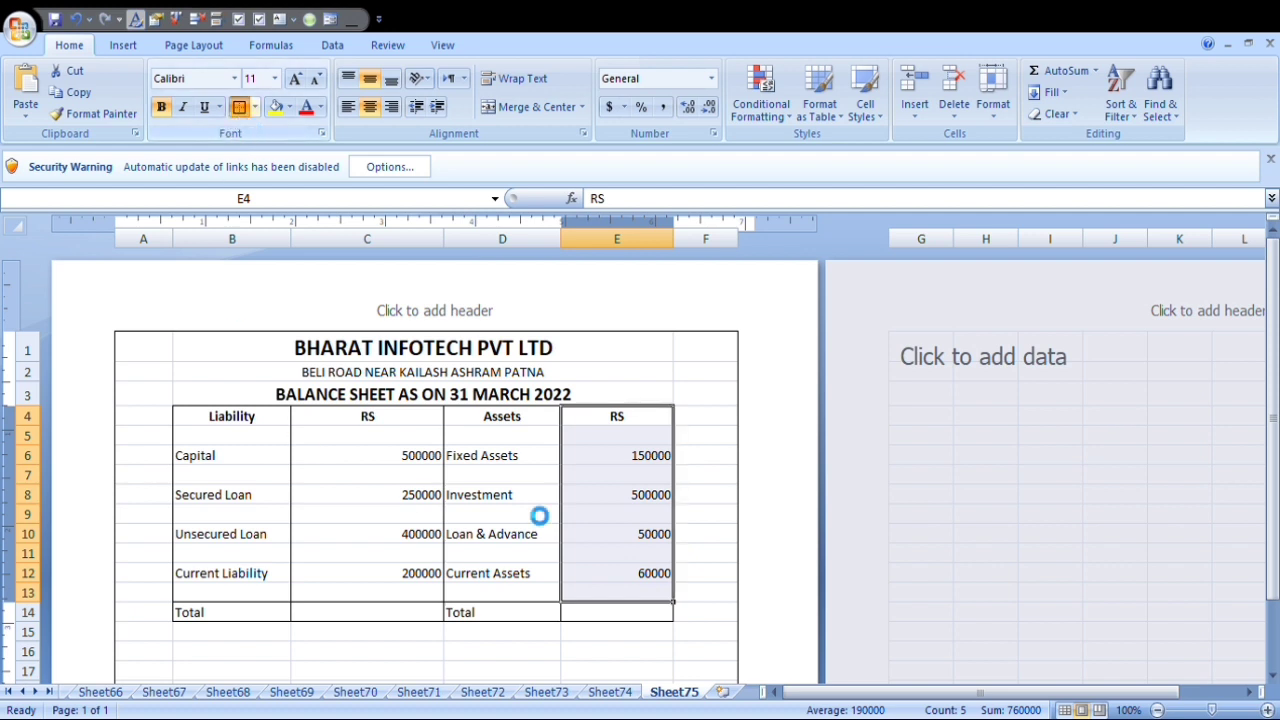
Set the column headings in B4:E4 to font size 12 and remove their bold formatting.
{"action": "left_click", "coordinate": [236, 421]}
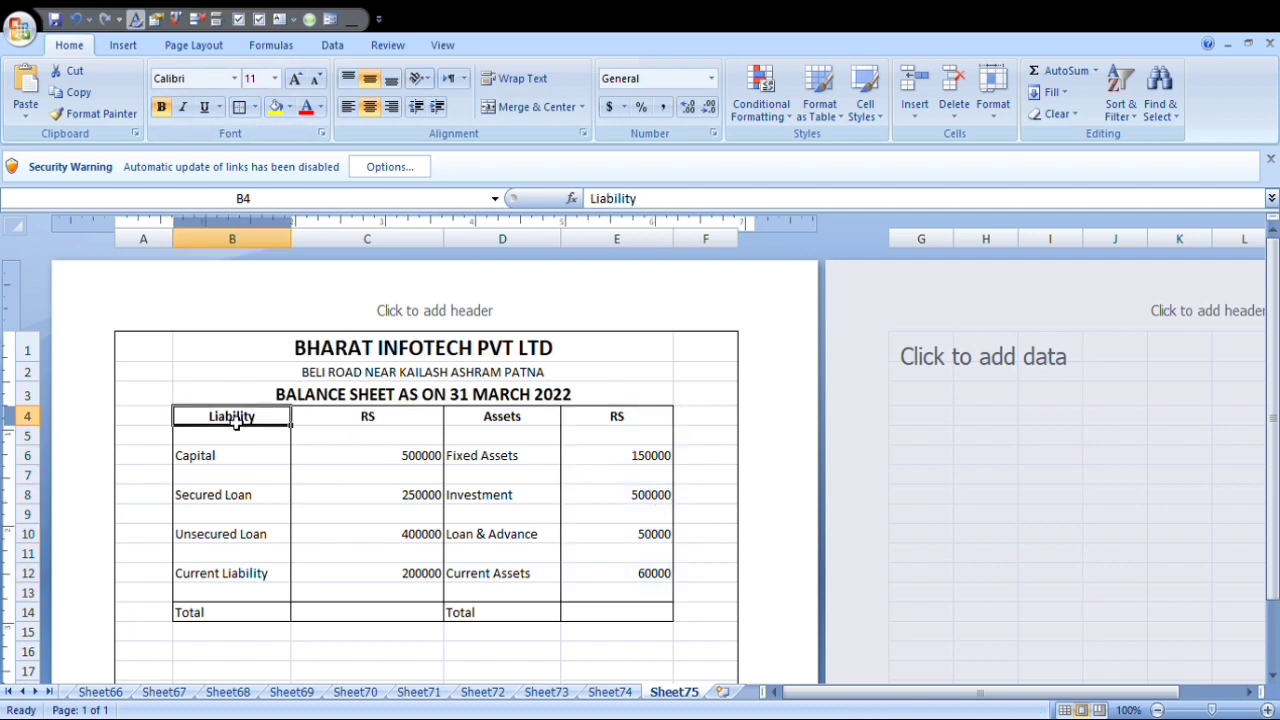
{"action": "left_click_drag", "start_coordinate": [236, 421], "coordinate": [612, 418]}
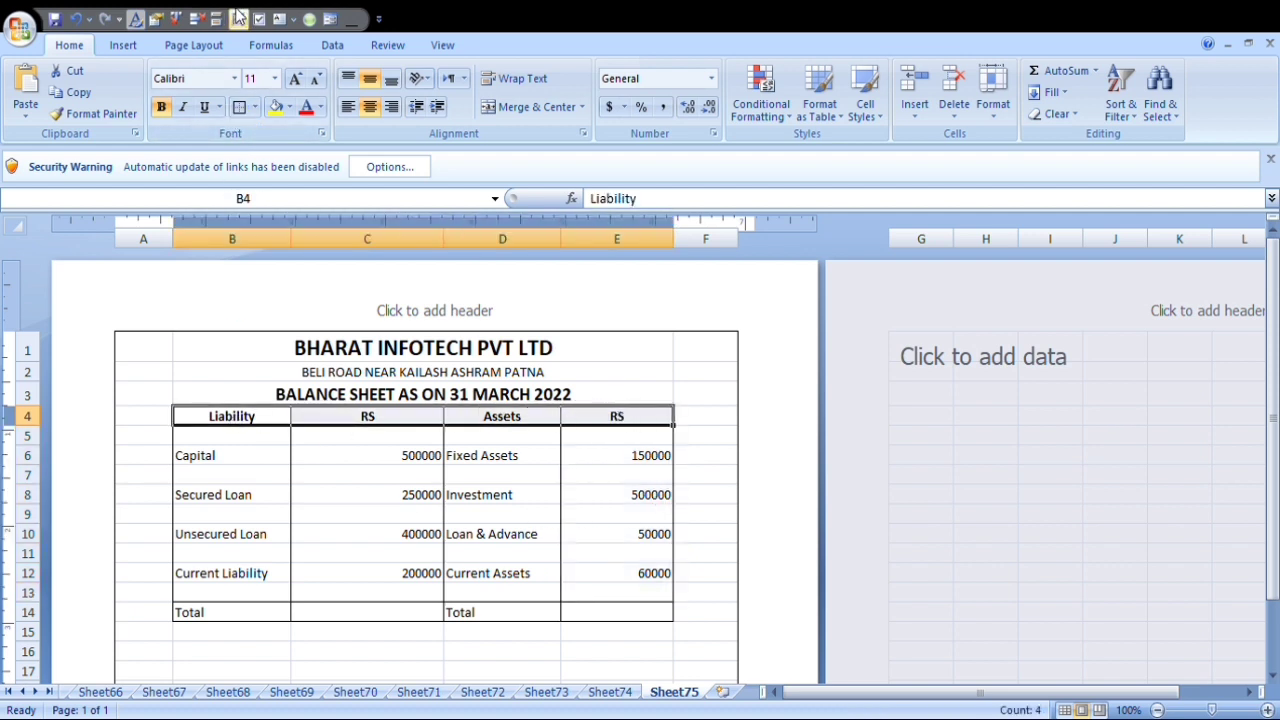
{"action": "left_click", "coordinate": [295, 79]}
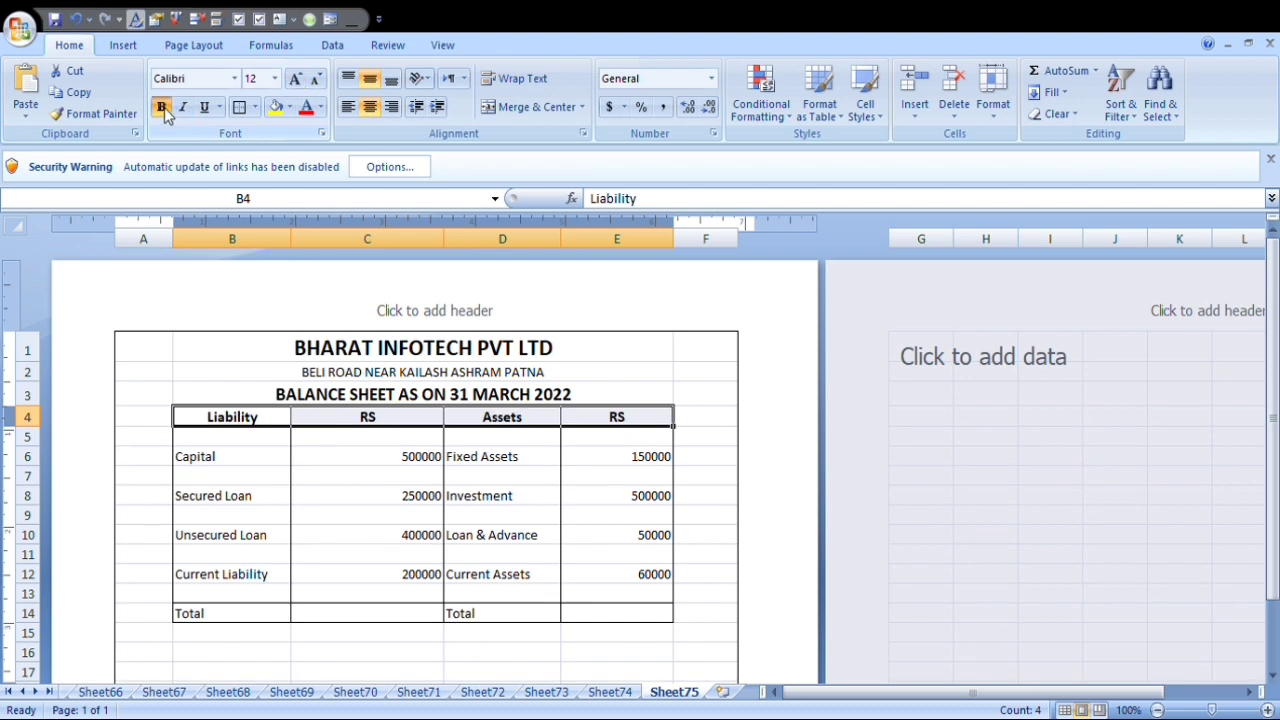
{"action": "left_click", "coordinate": [163, 109]}
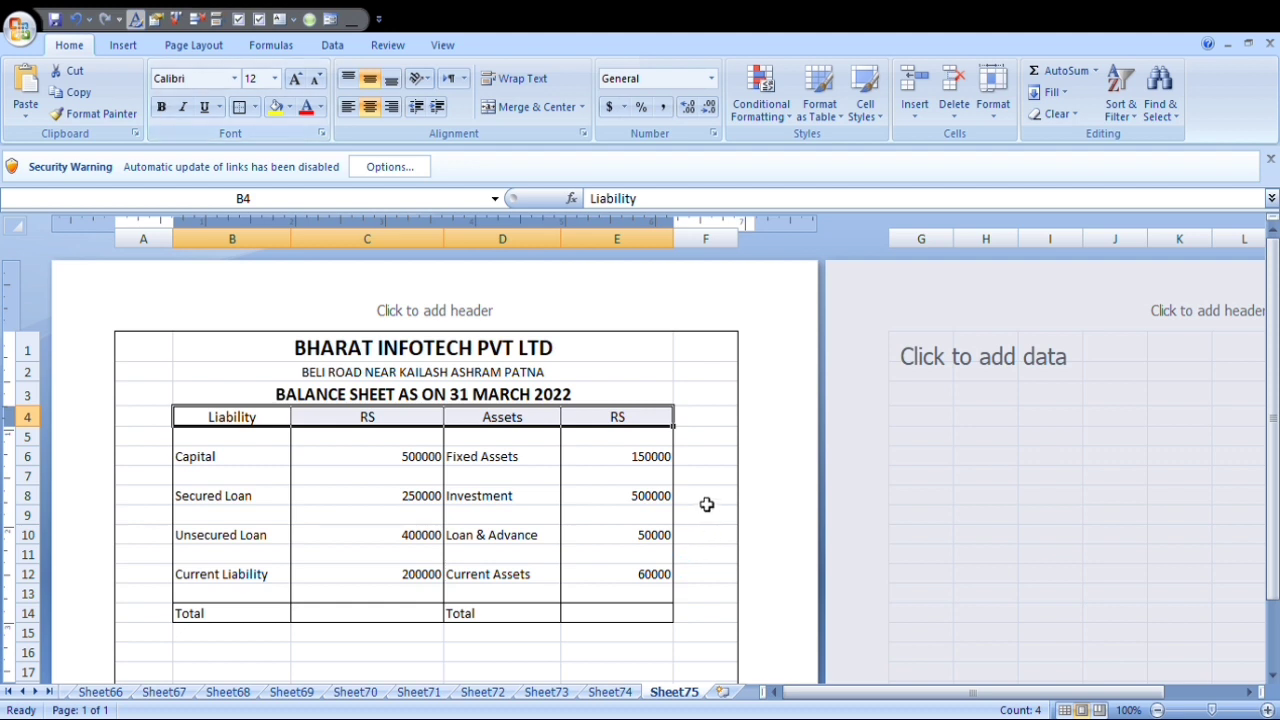
Total the liability amounts in C14 with the formula =sum(C6:C13).
{"action": "left_click", "coordinate": [357, 614]}
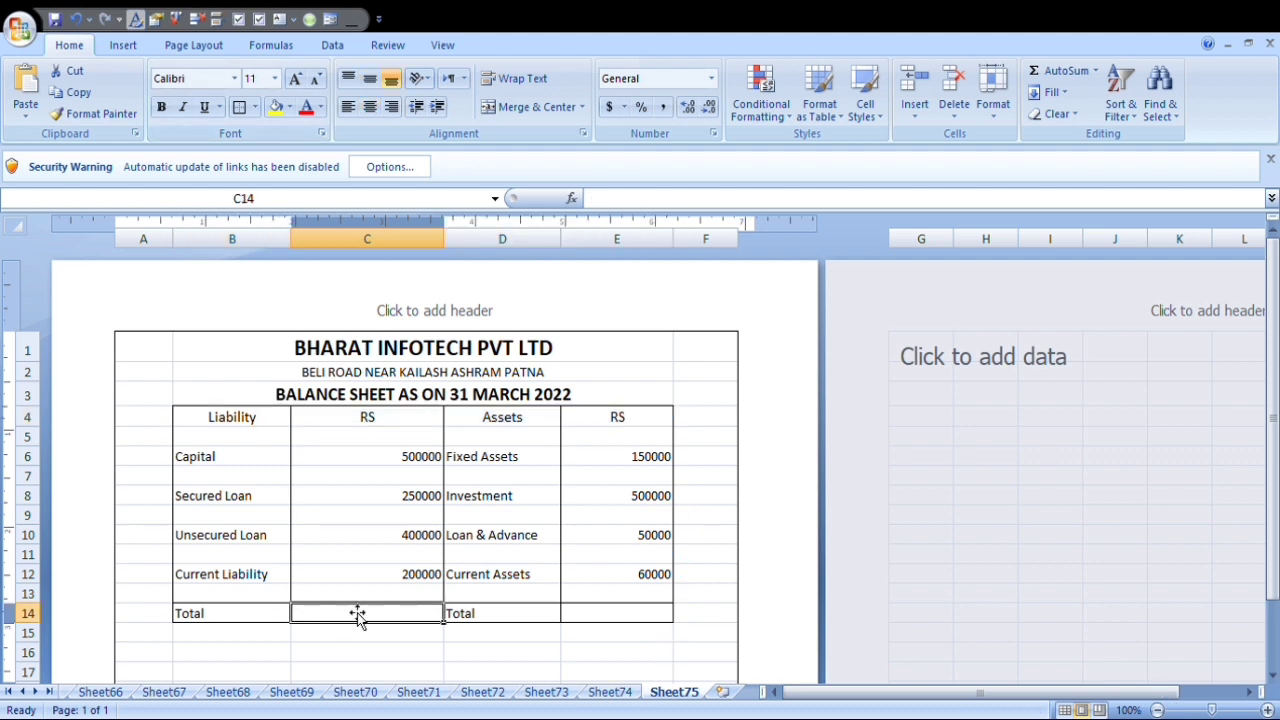
{"action": "type", "text": "=sum("}
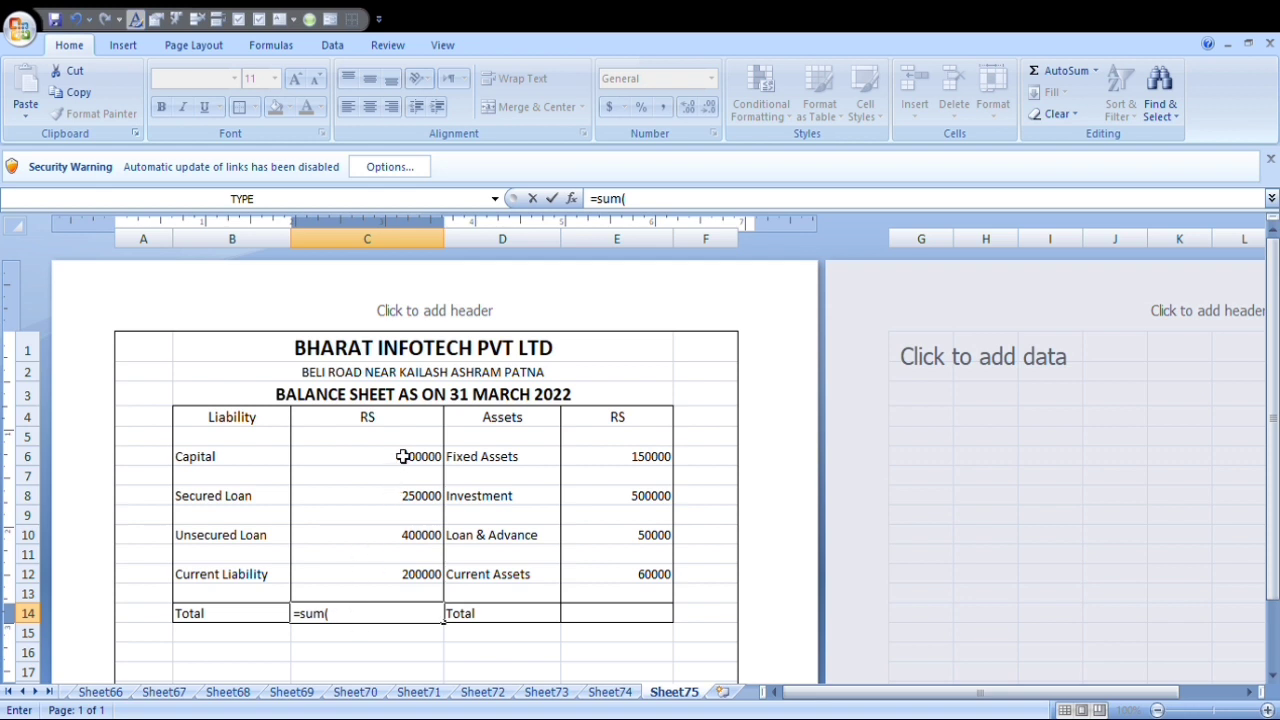
{"action": "left_click_drag", "start_coordinate": [402, 458], "coordinate": [422, 605]}
{"action": "type", "text": ")"}
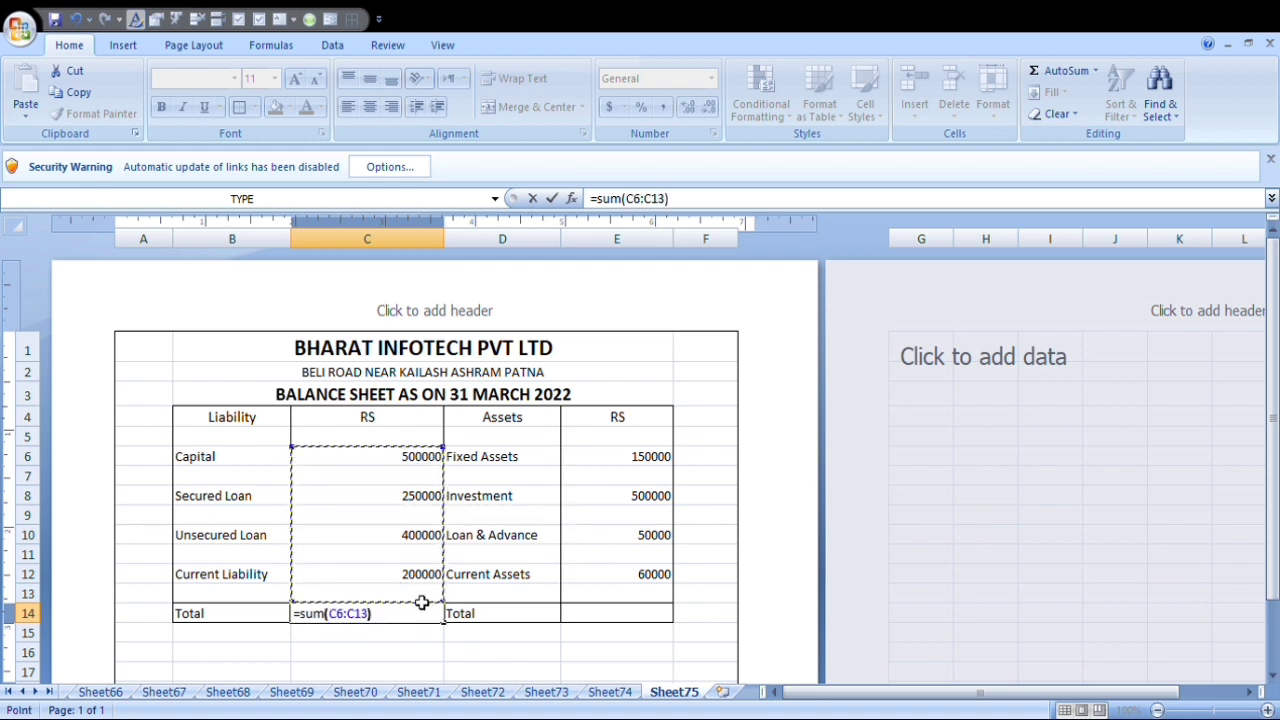
{"action": "key", "text": "Return"}
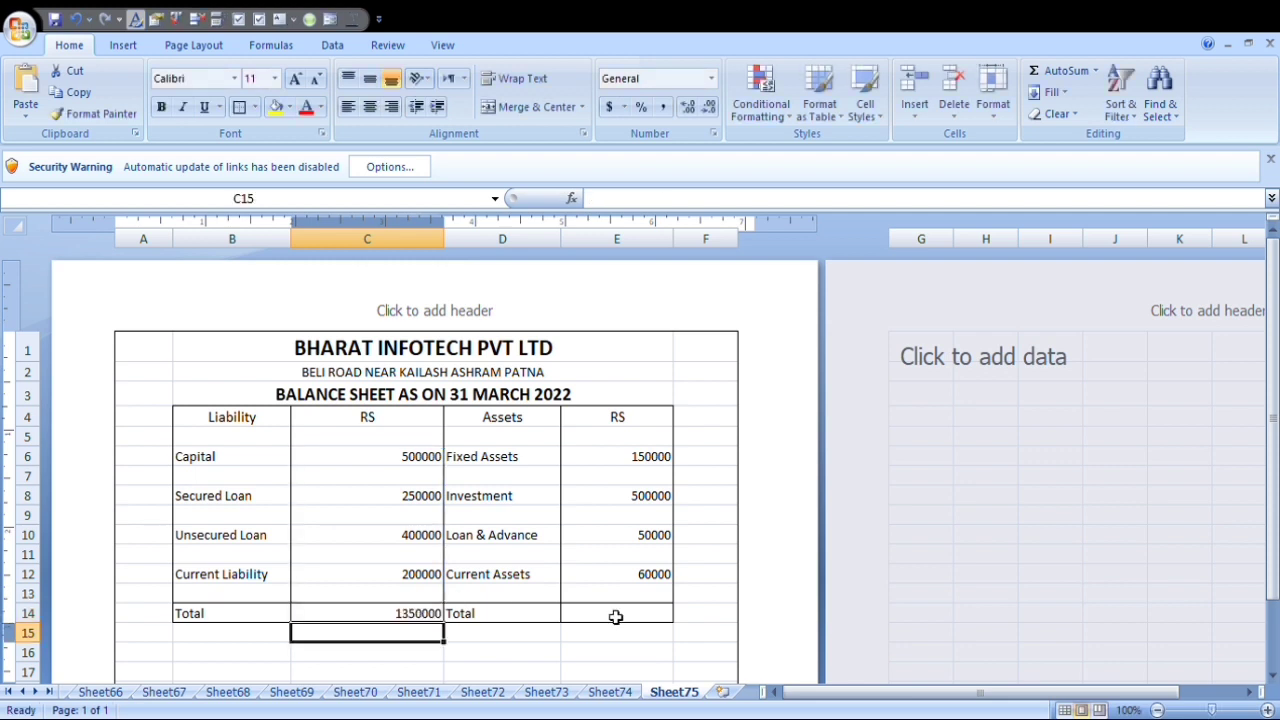
Total the asset amounts in E14 with the formula =sum(E6:E13).
{"action": "left_click", "coordinate": [616, 616]}
{"action": "type", "text": "=sum("}
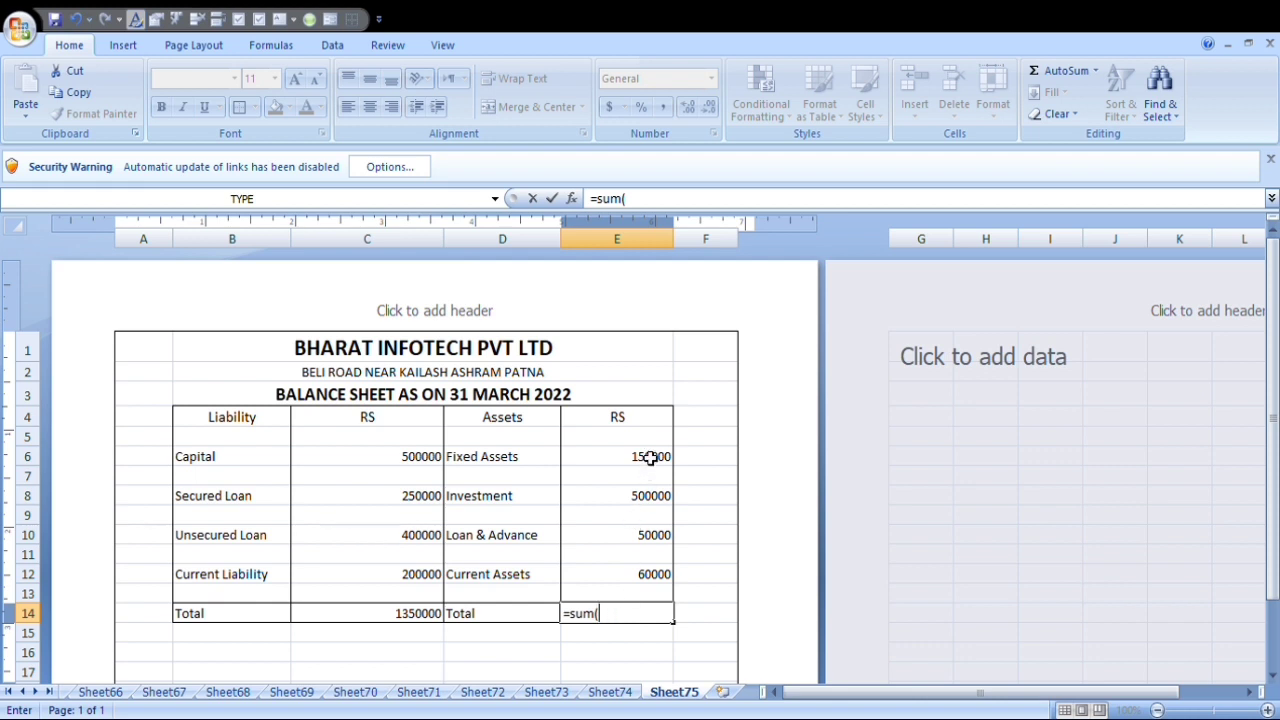
{"action": "left_click_drag", "start_coordinate": [651, 461], "coordinate": [661, 595]}
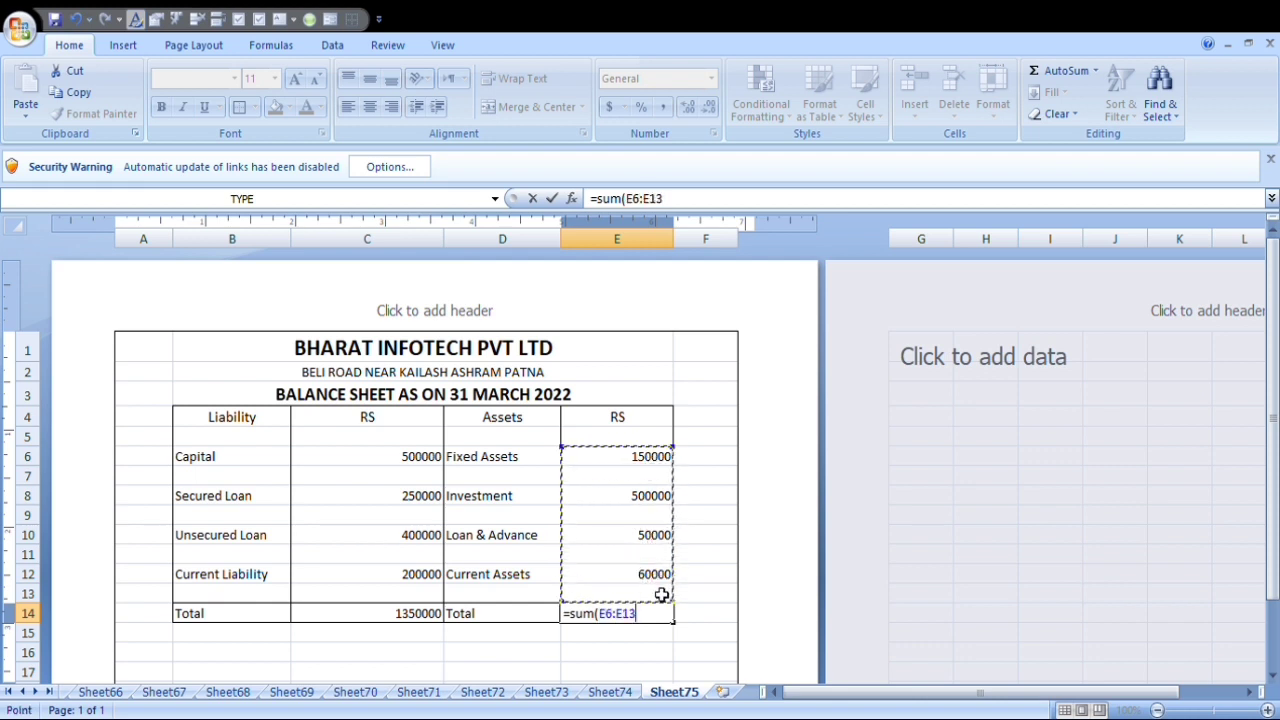
{"action": "type", "text": ")"}
{"action": "key", "text": "Return"}
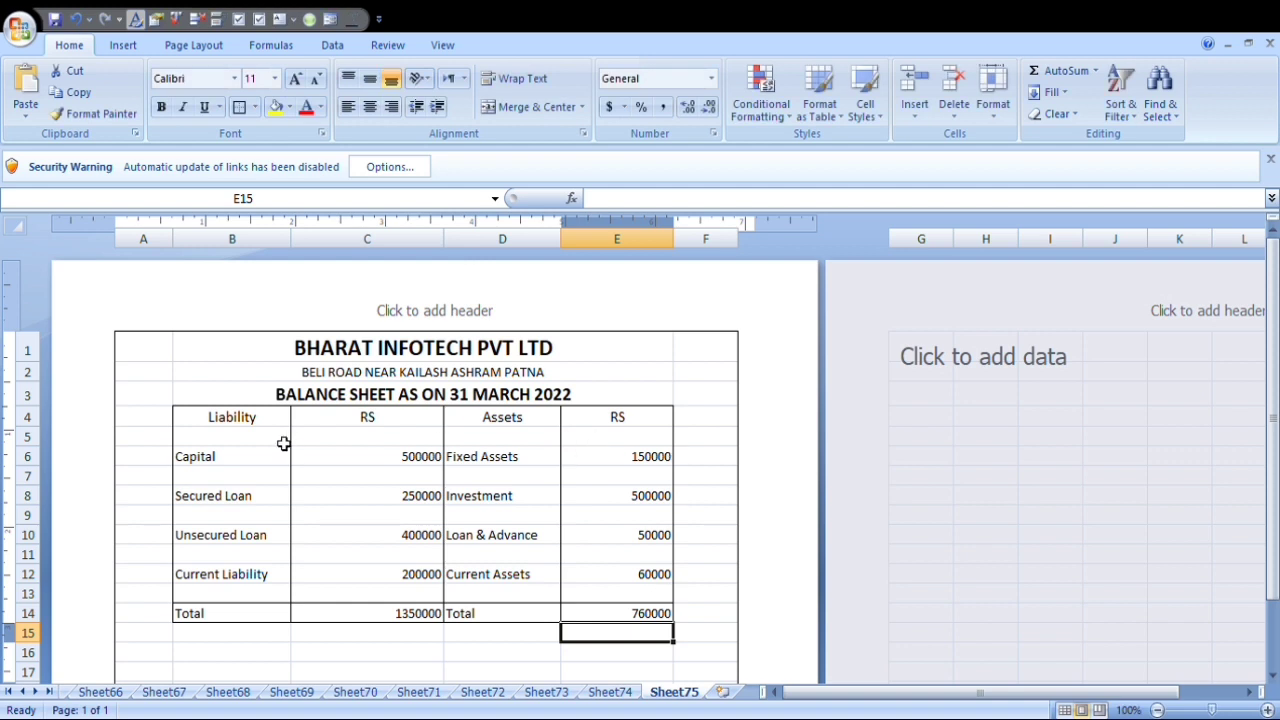
Make the column headings in B4:E4 and the amounts in E6:E13 and C6:C13 bold.
{"action": "left_click_drag", "start_coordinate": [255, 425], "coordinate": [605, 418]}
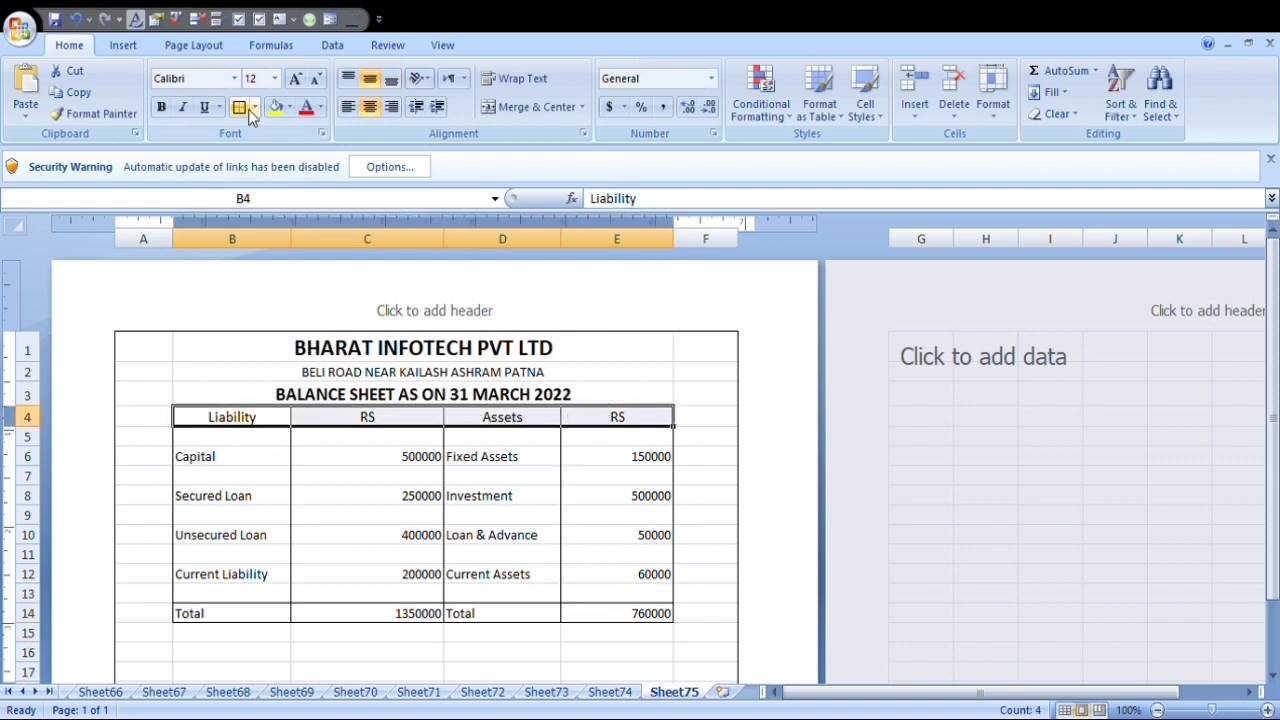
{"action": "left_click", "coordinate": [161, 107]}
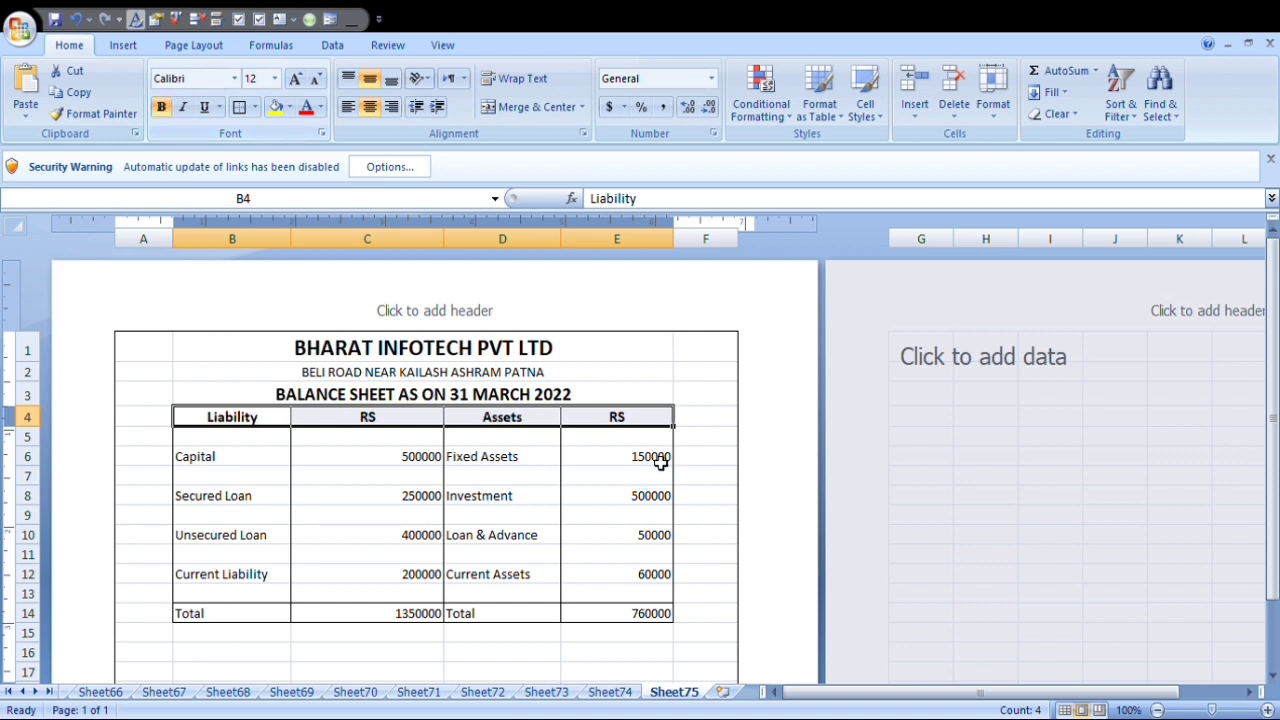
{"action": "left_click_drag", "start_coordinate": [634, 457], "coordinate": [654, 594]}
{"action": "left_click", "coordinate": [161, 107]}
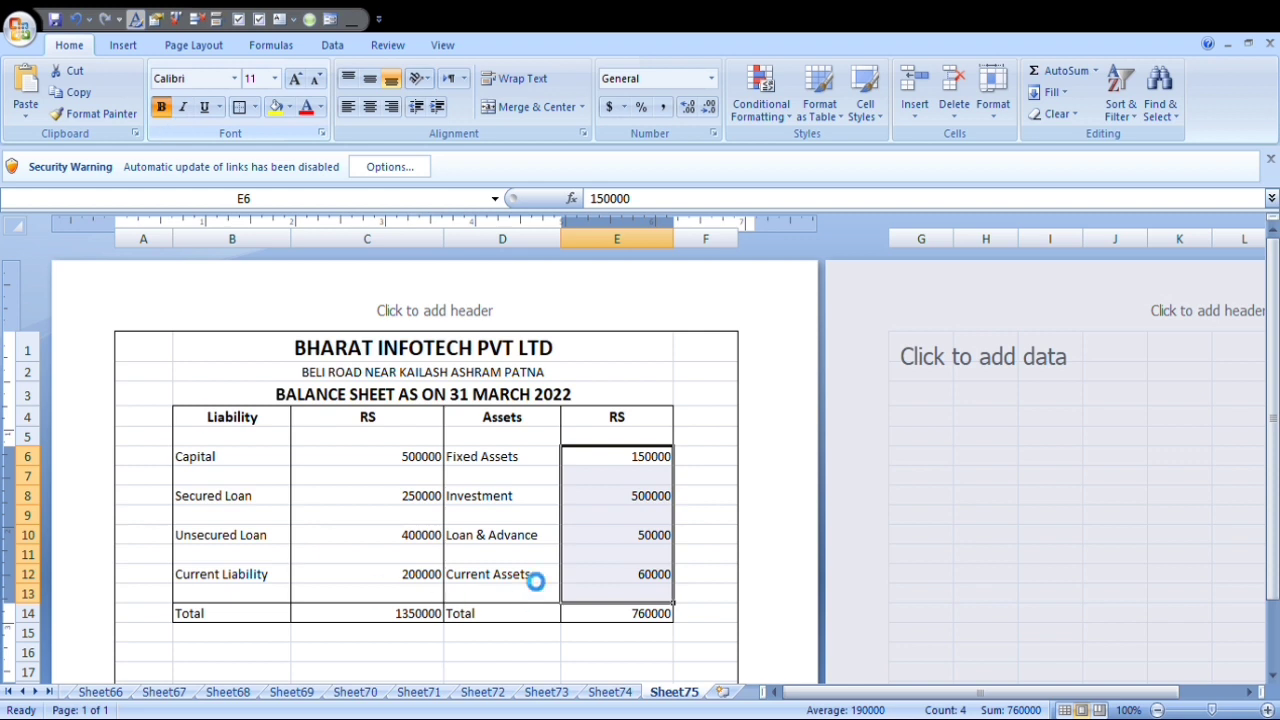
{"action": "left_click_drag", "start_coordinate": [401, 461], "coordinate": [428, 594]}
{"action": "left_click", "coordinate": [161, 107]}
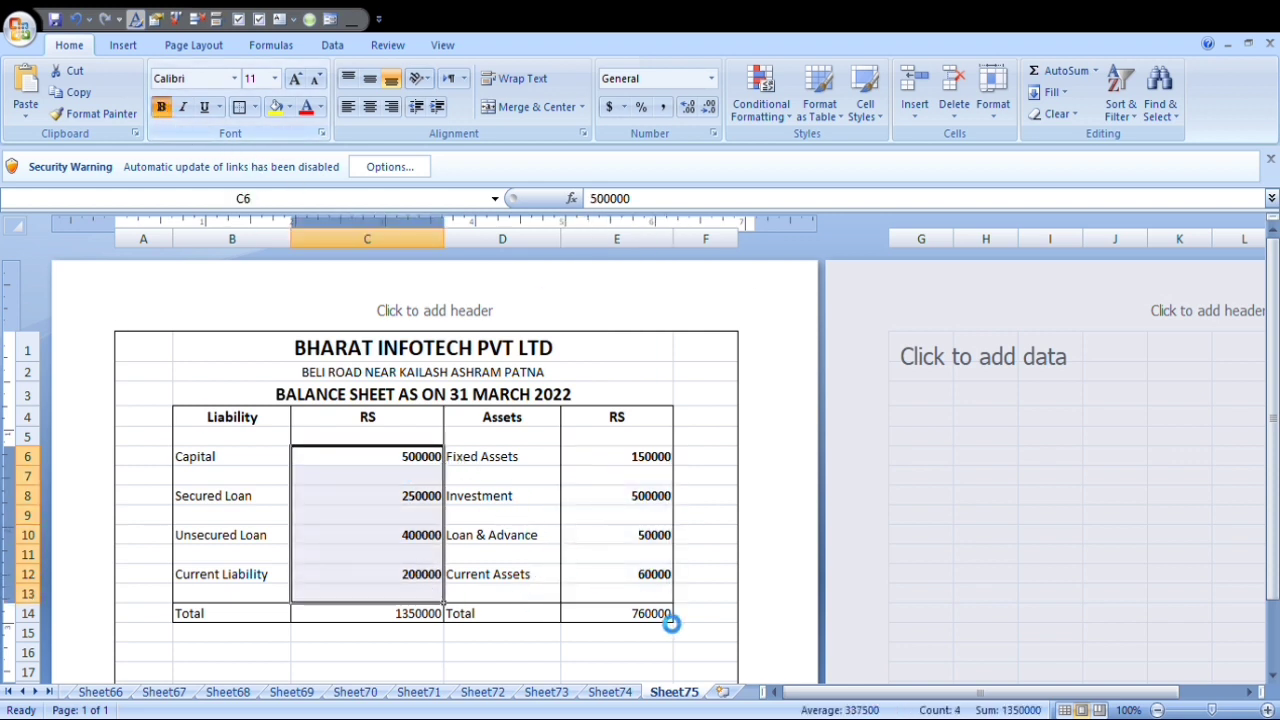
Set the total row B14:E14 to font size 12 and make it bold.
{"action": "left_click_drag", "start_coordinate": [208, 614], "coordinate": [651, 614]}
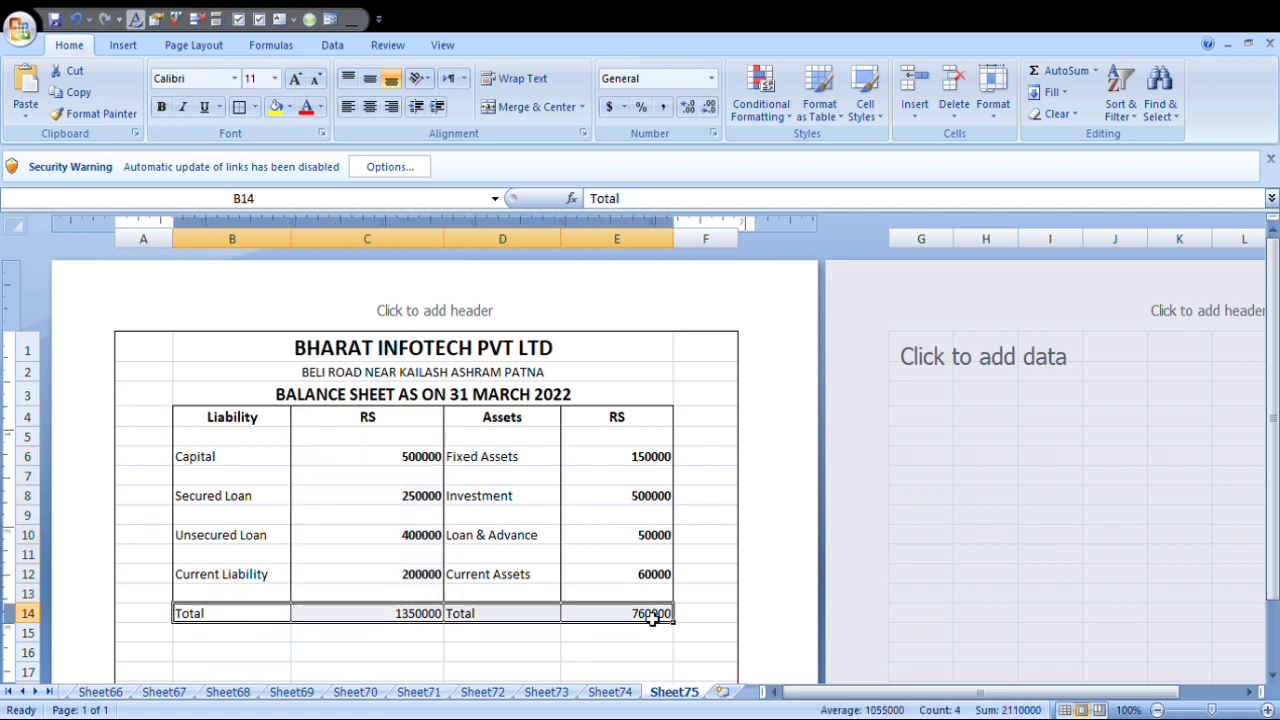
{"action": "left_click", "coordinate": [295, 78]}
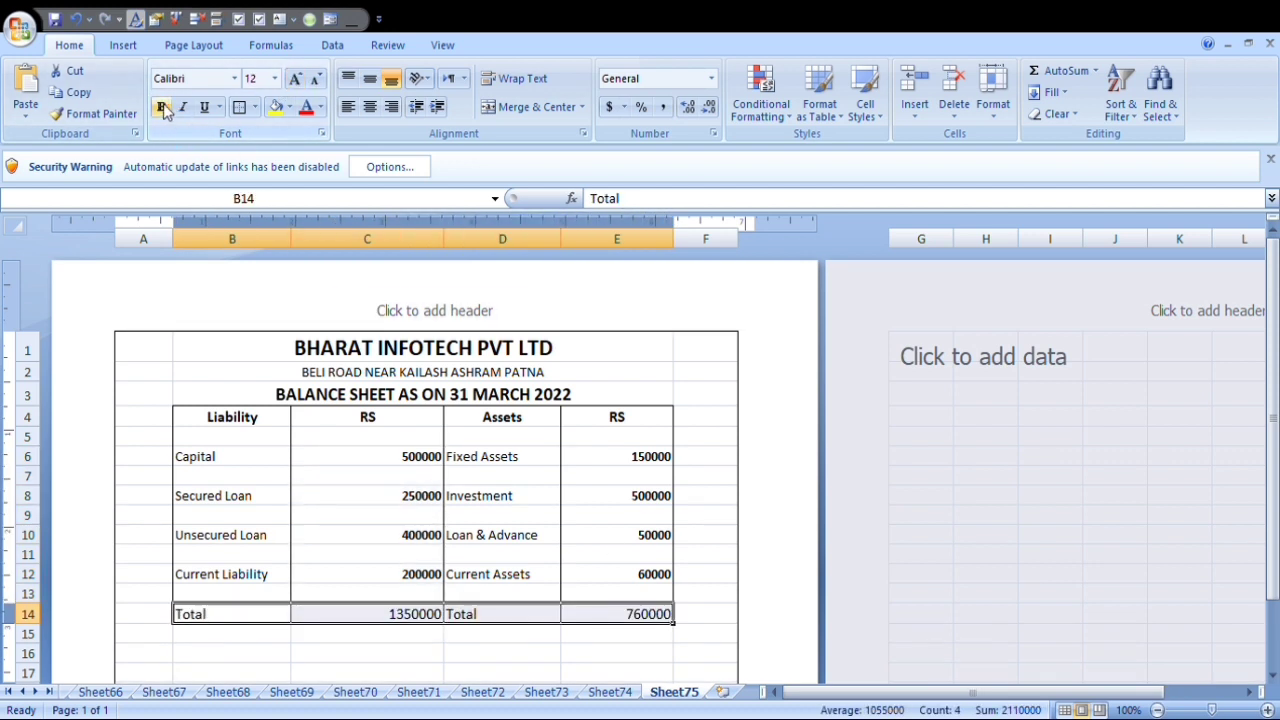
{"action": "left_click", "coordinate": [160, 109]}
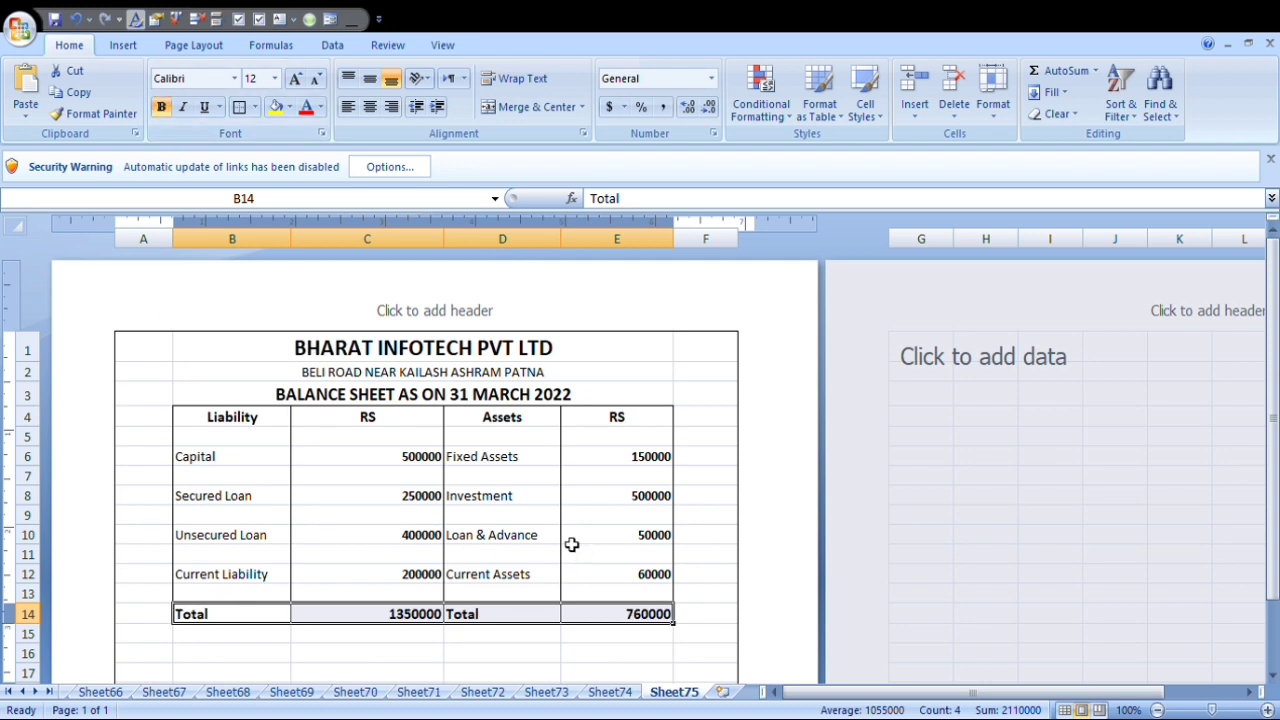
Merge and center C18:F18 and enter the note "As per our seprate reports of even data attache".
{"action": "scroll", "coordinate": [571, 544], "scroll_direction": "down", "scroll_amount": 3}
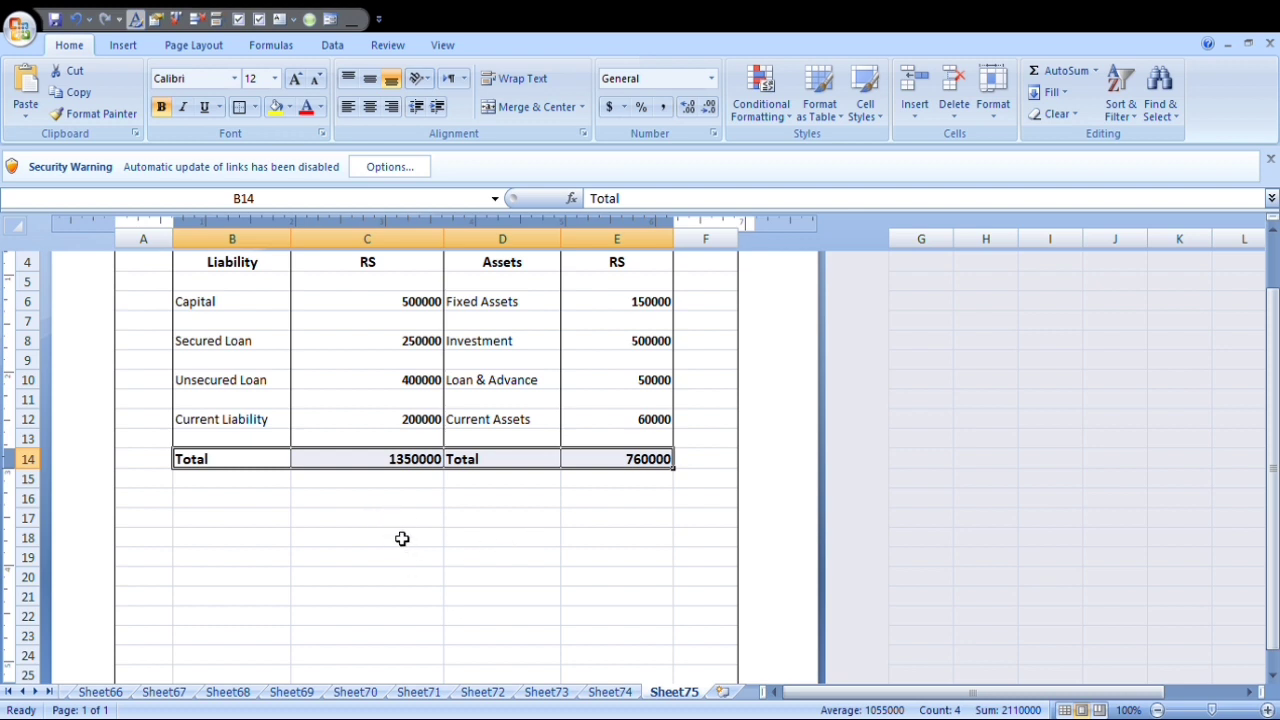
{"action": "left_click_drag", "start_coordinate": [389, 536], "coordinate": [690, 546]}
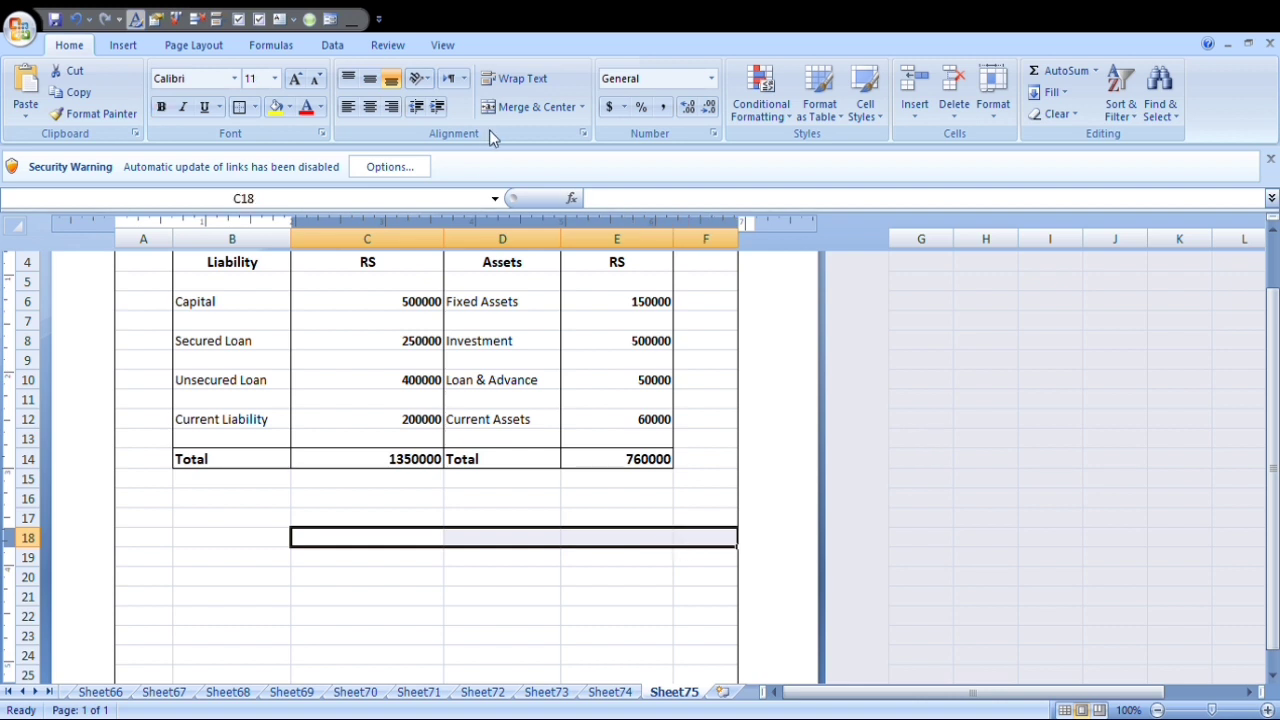
{"action": "left_click", "coordinate": [522, 106]}
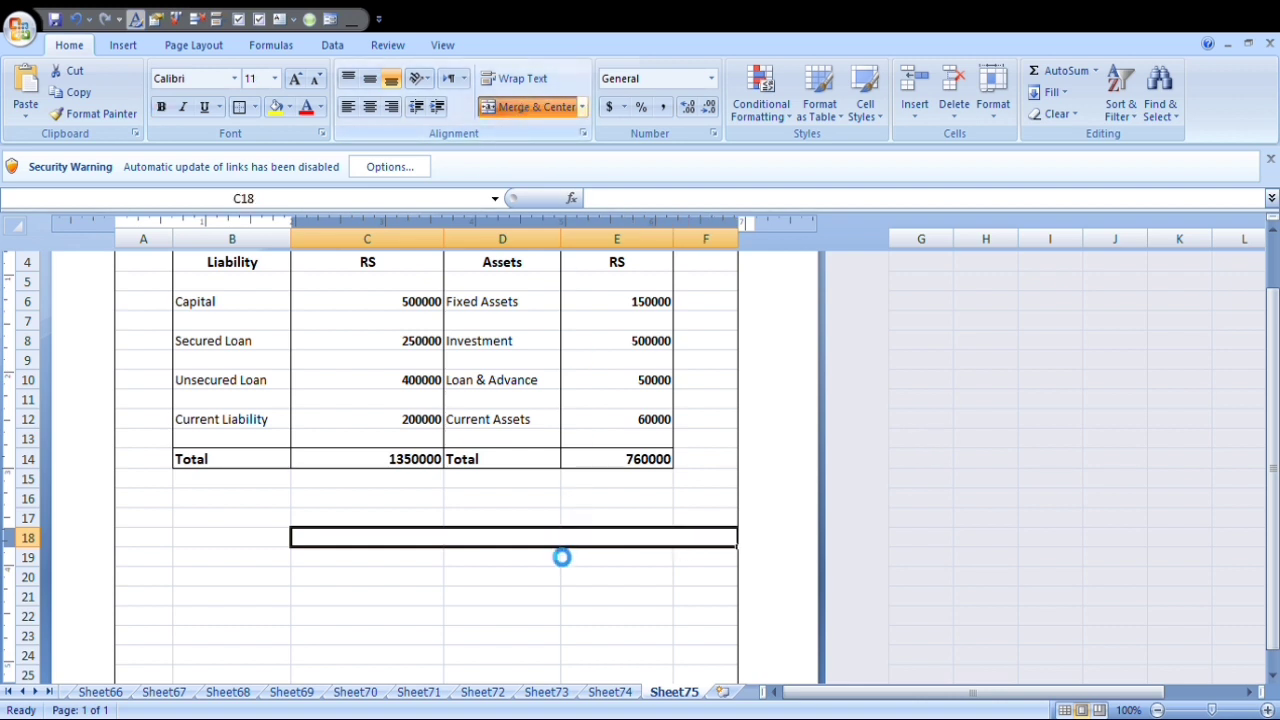
{"action": "type", "text": "A"}
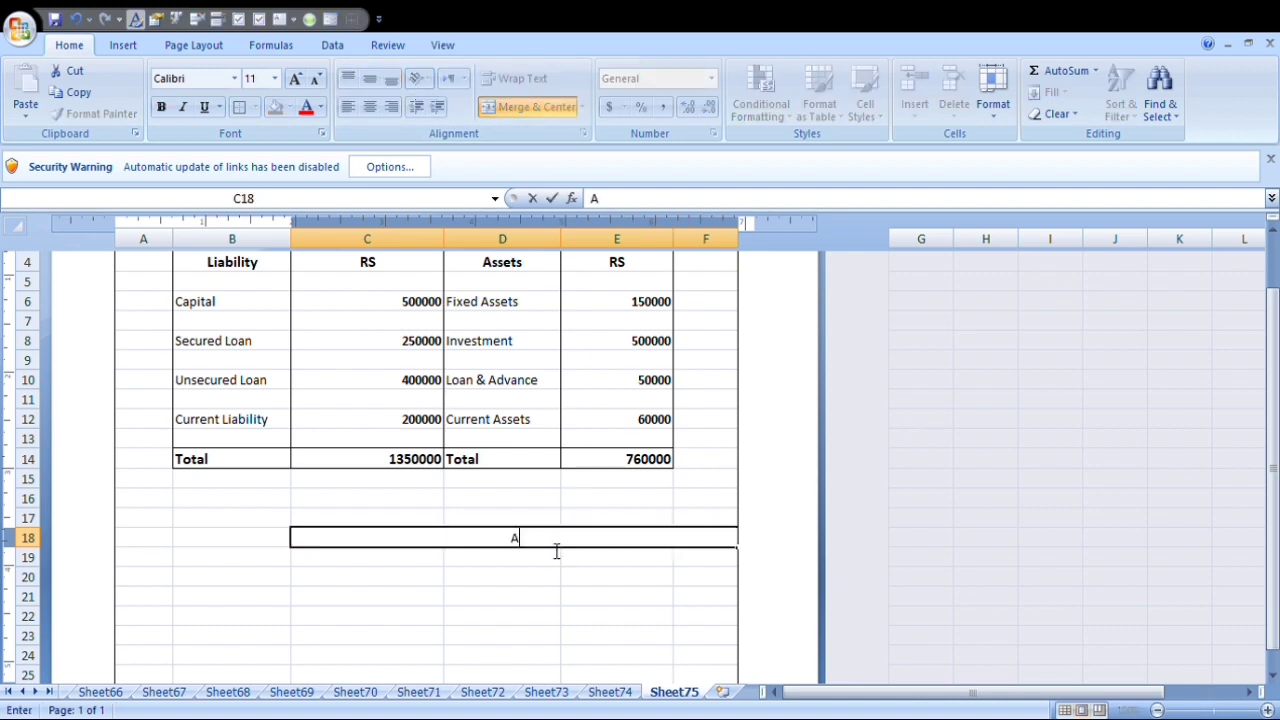
{"action": "type", "text": "s per our seprate"}
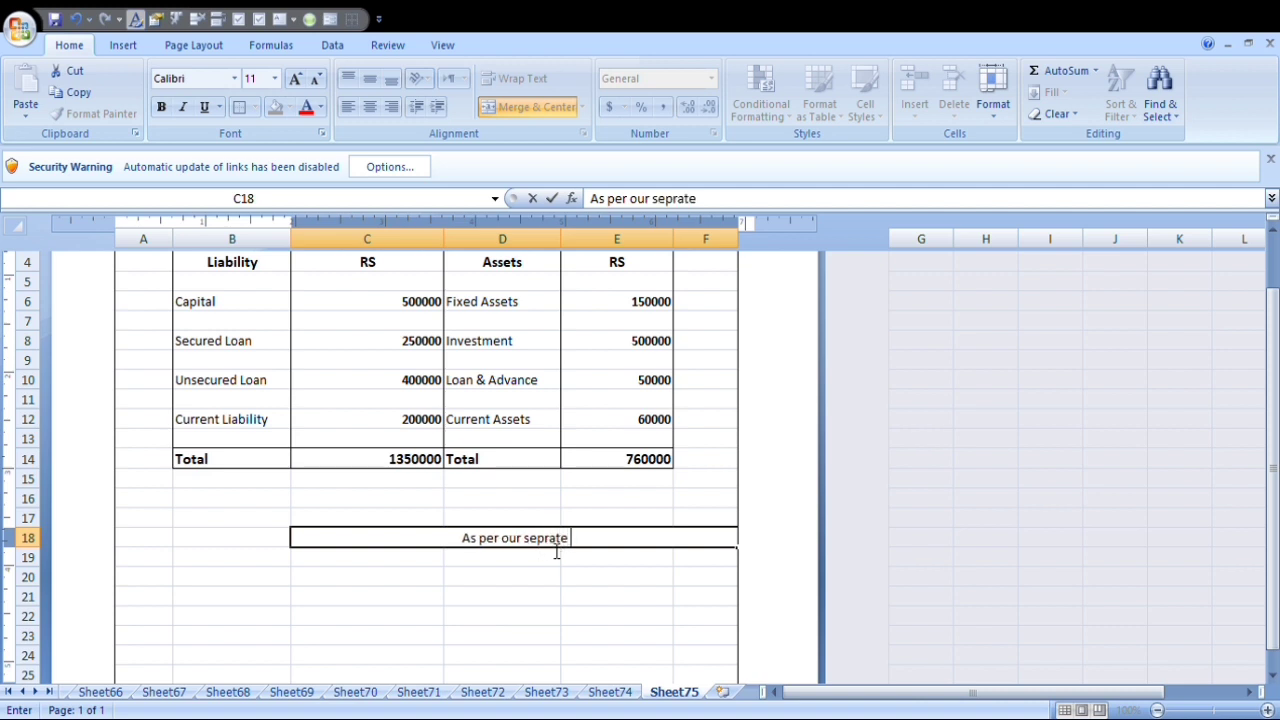
{"action": "type", "text": " reports"}
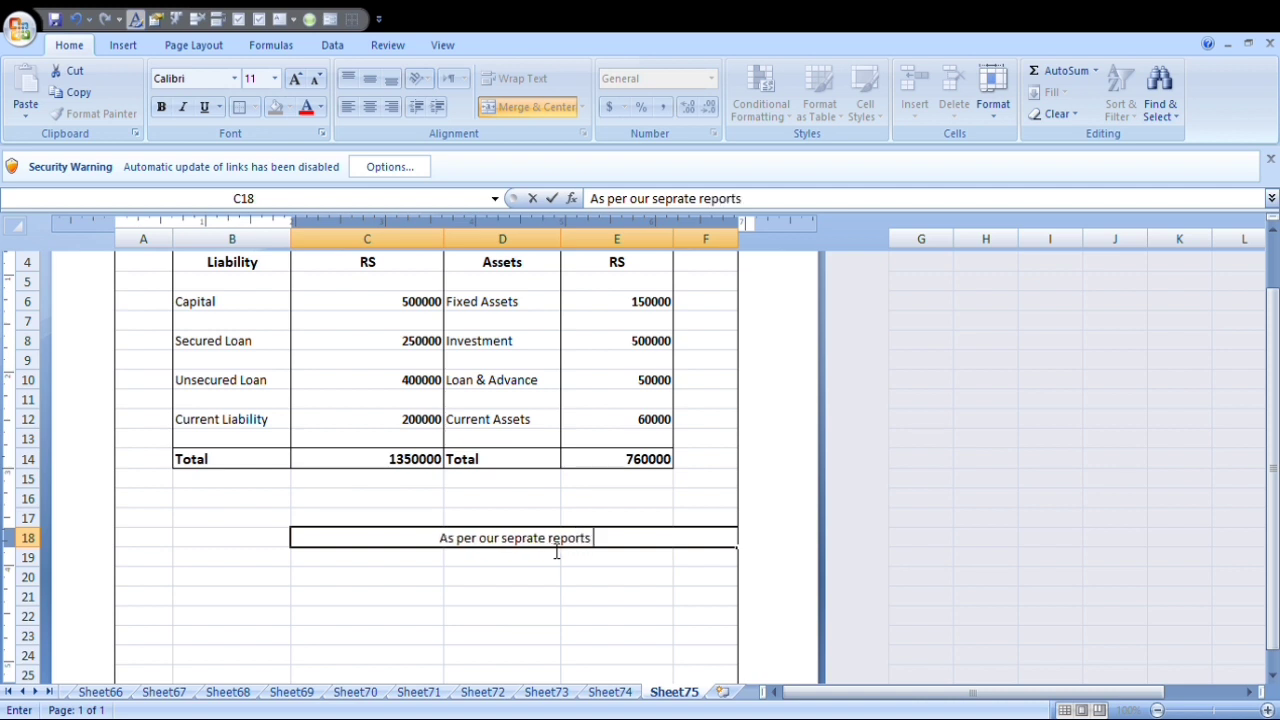
{"action": "type", "text": " of eve"}
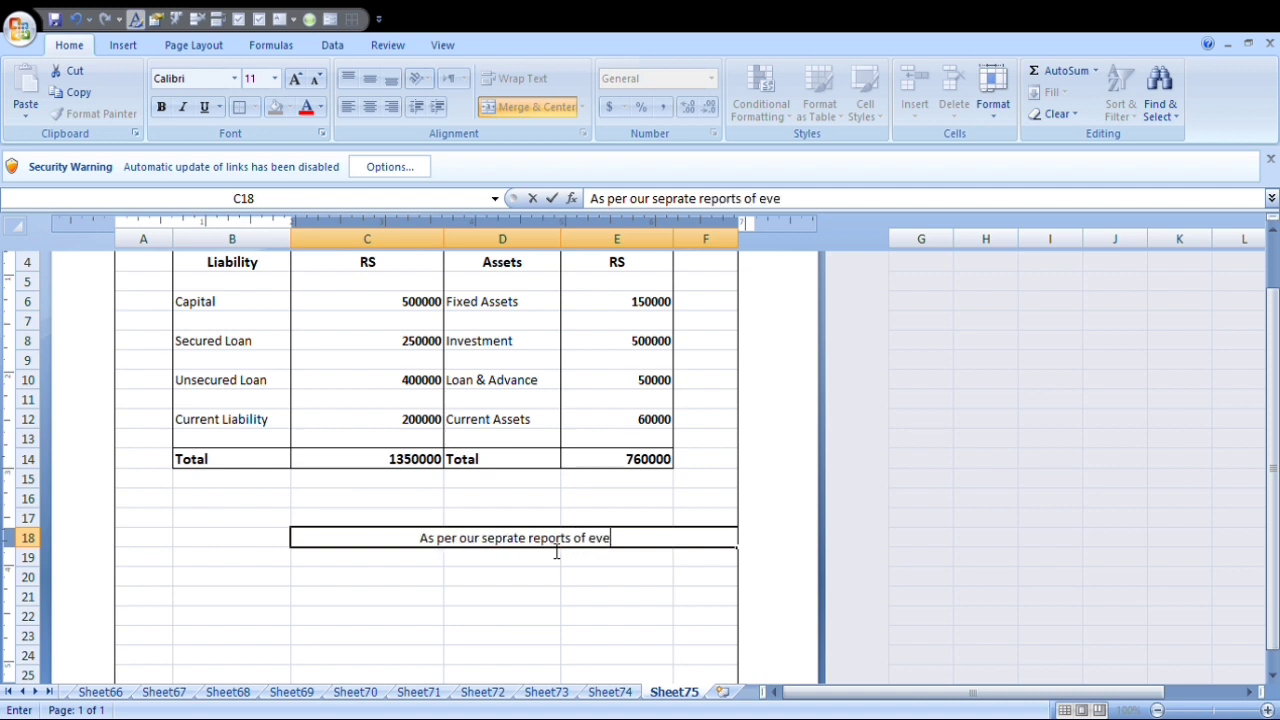
{"action": "type", "text": "n data"}
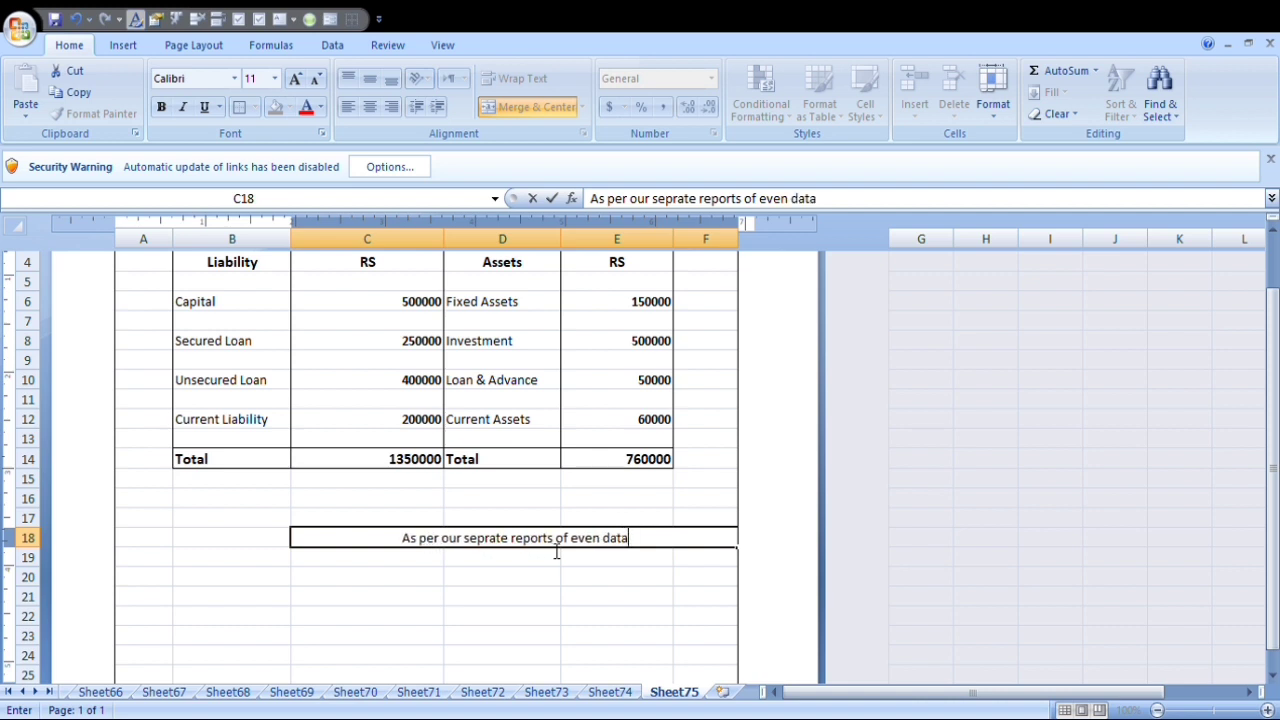
{"action": "type", "text": " at"}
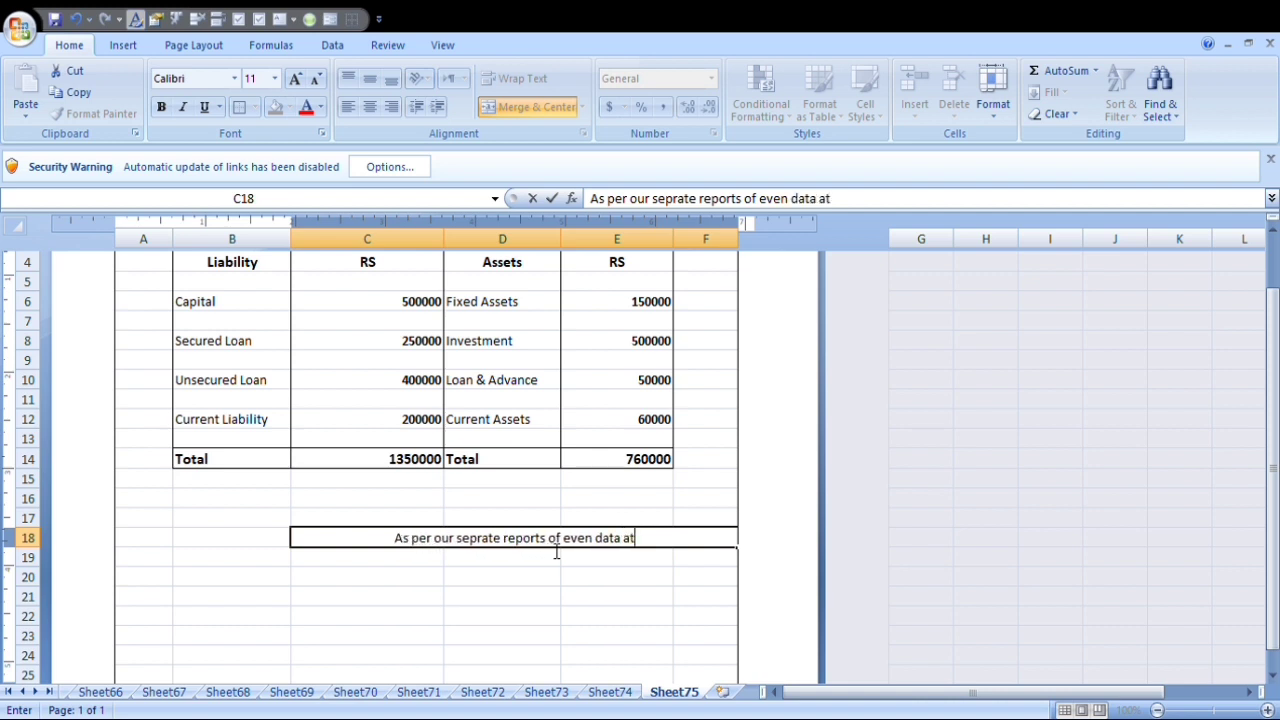
{"action": "type", "text": "tache"}
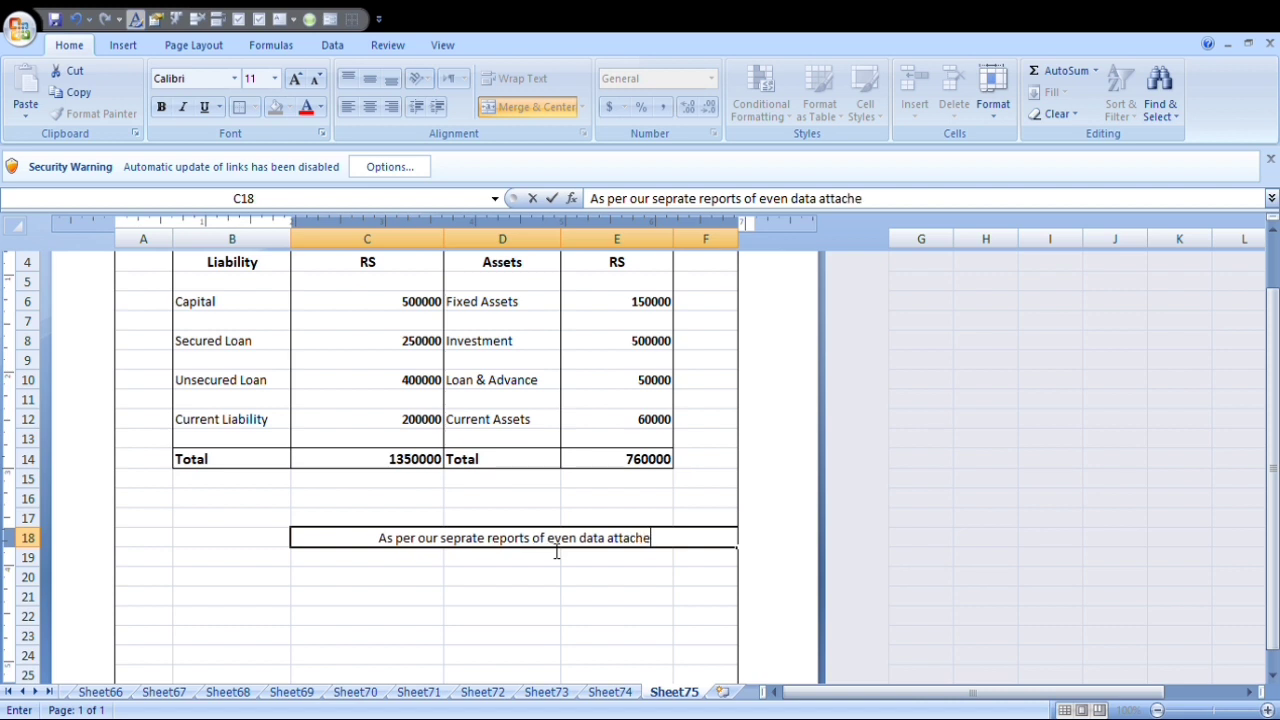
{"action": "key", "text": "Return"}
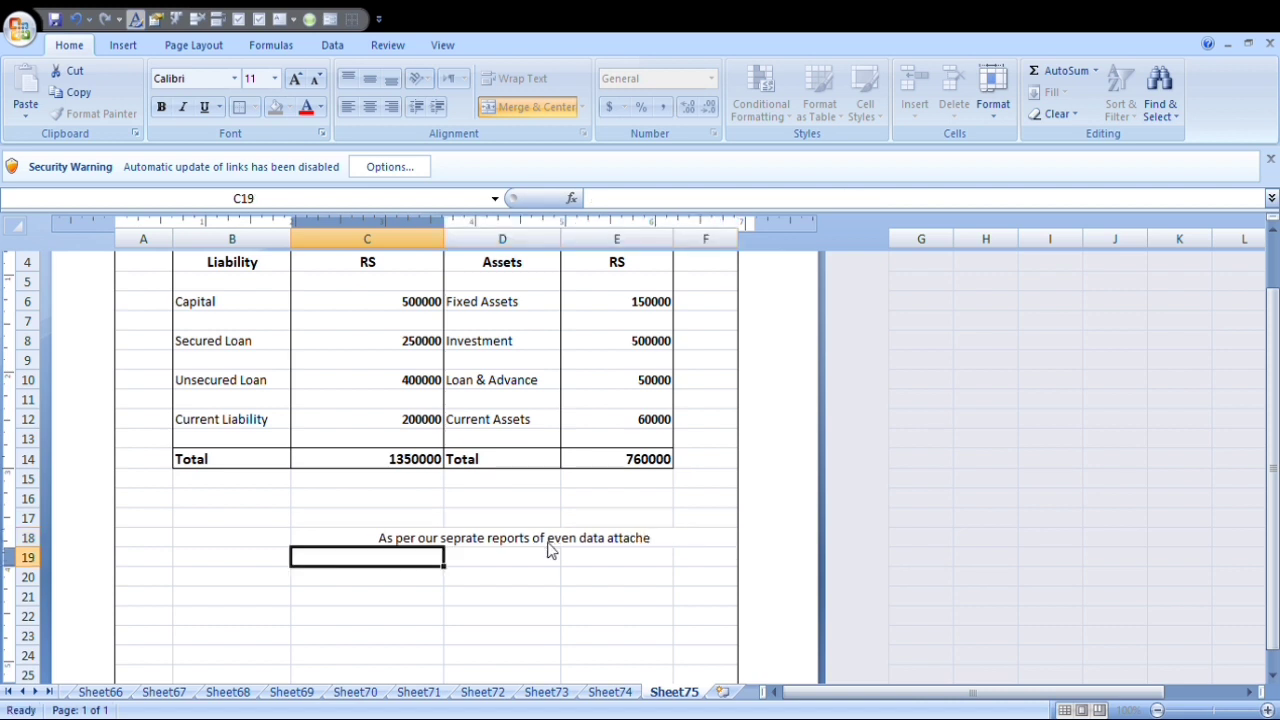
Merge and center C20:E20 and enter "For" followed by the signing firm's name.
{"action": "left_click", "coordinate": [382, 579]}
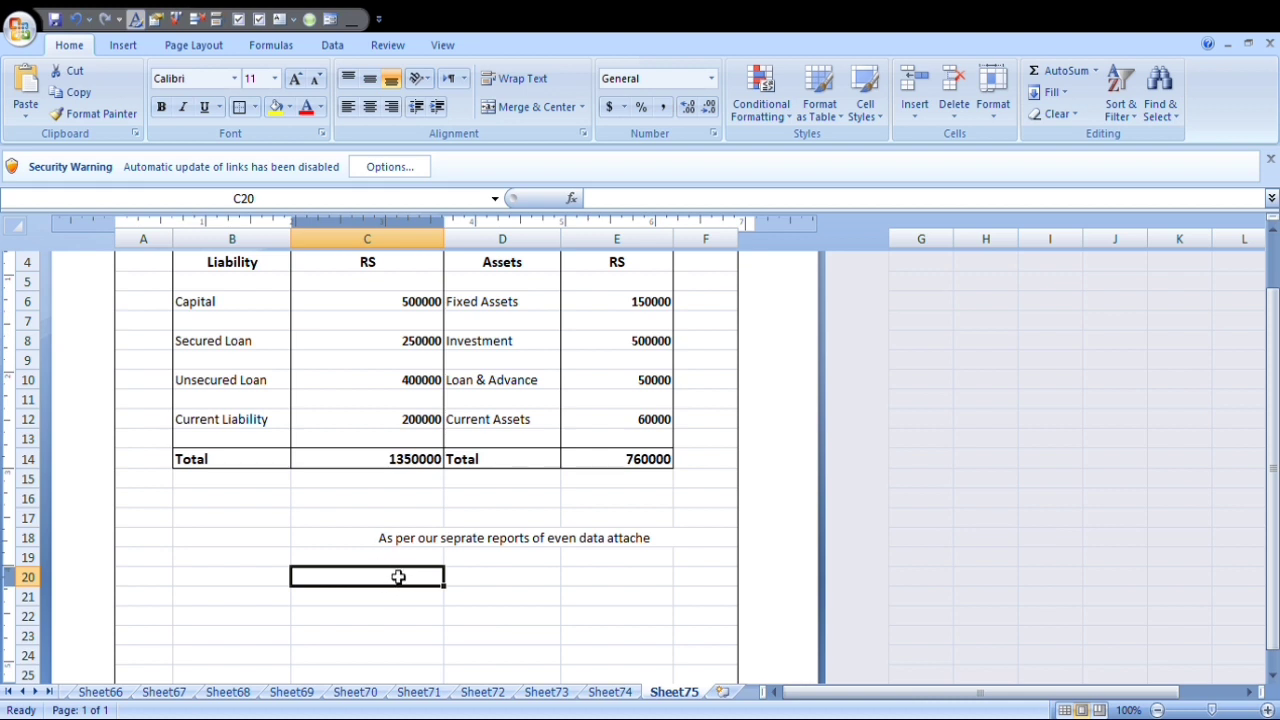
{"action": "key", "text": "Up"}
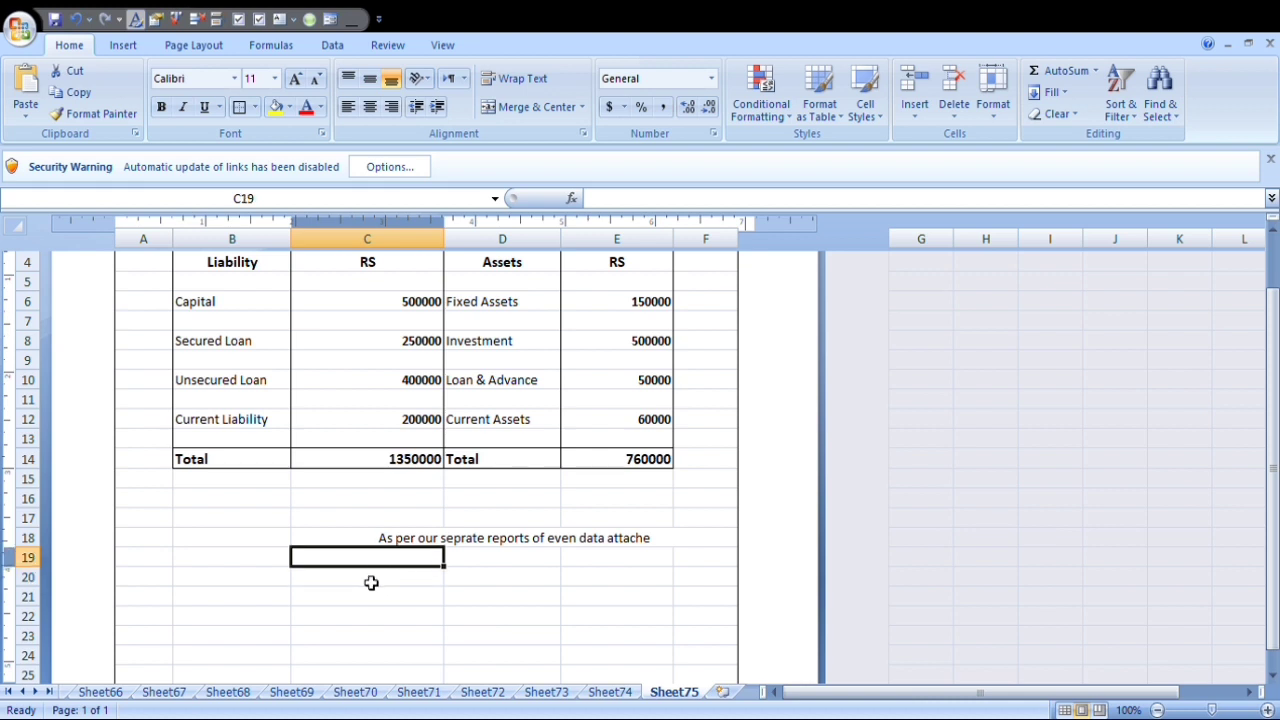
{"action": "left_click_drag", "start_coordinate": [371, 582], "coordinate": [660, 576]}
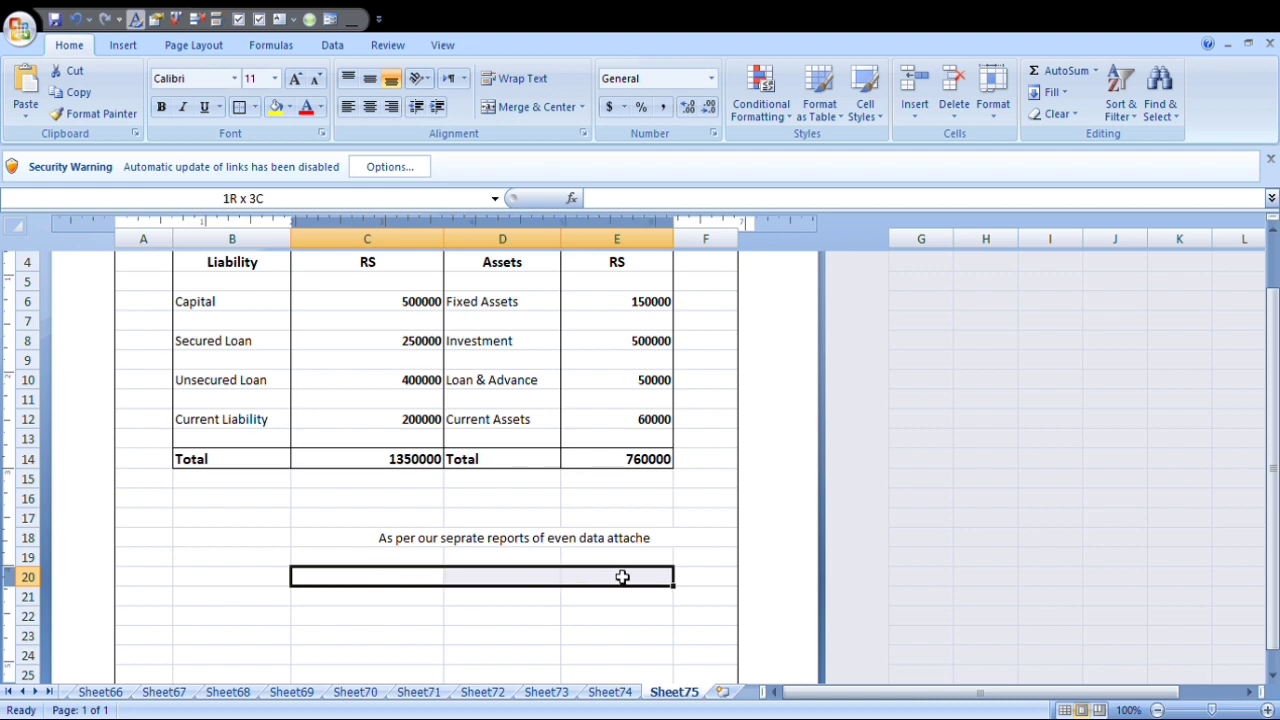
{"action": "left_click", "coordinate": [537, 118]}
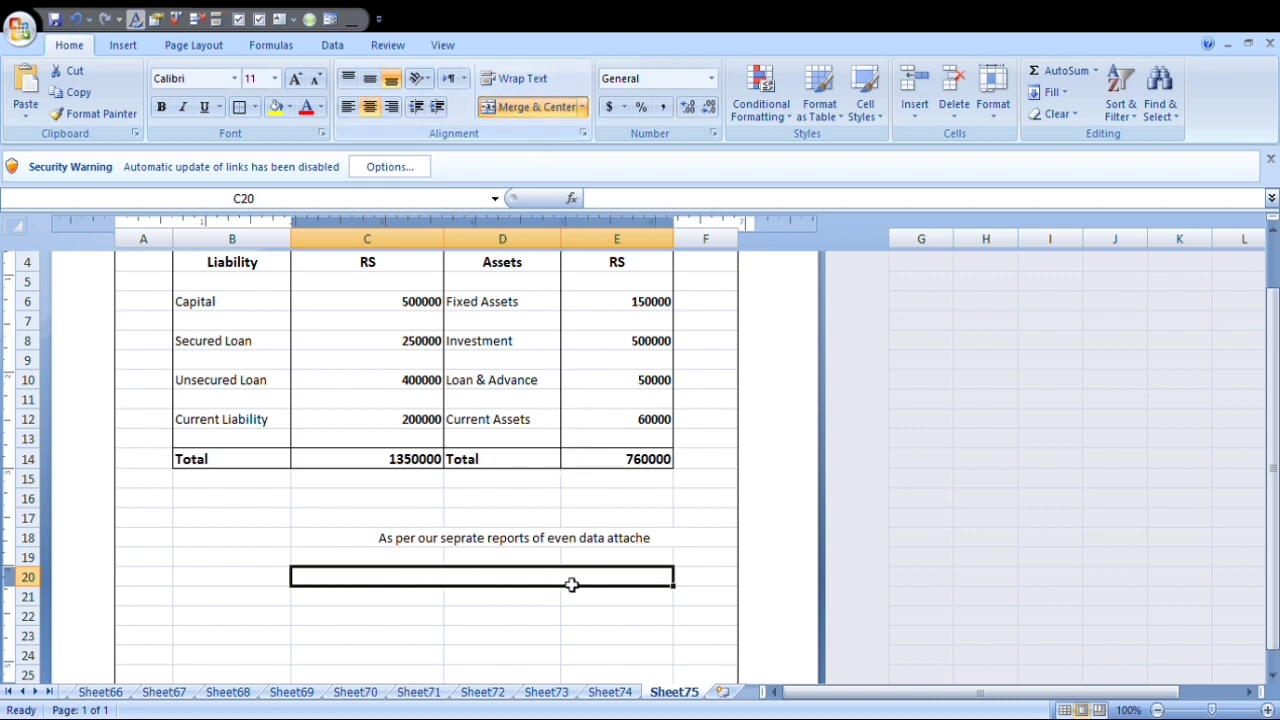
{"action": "type", "text": "For"}
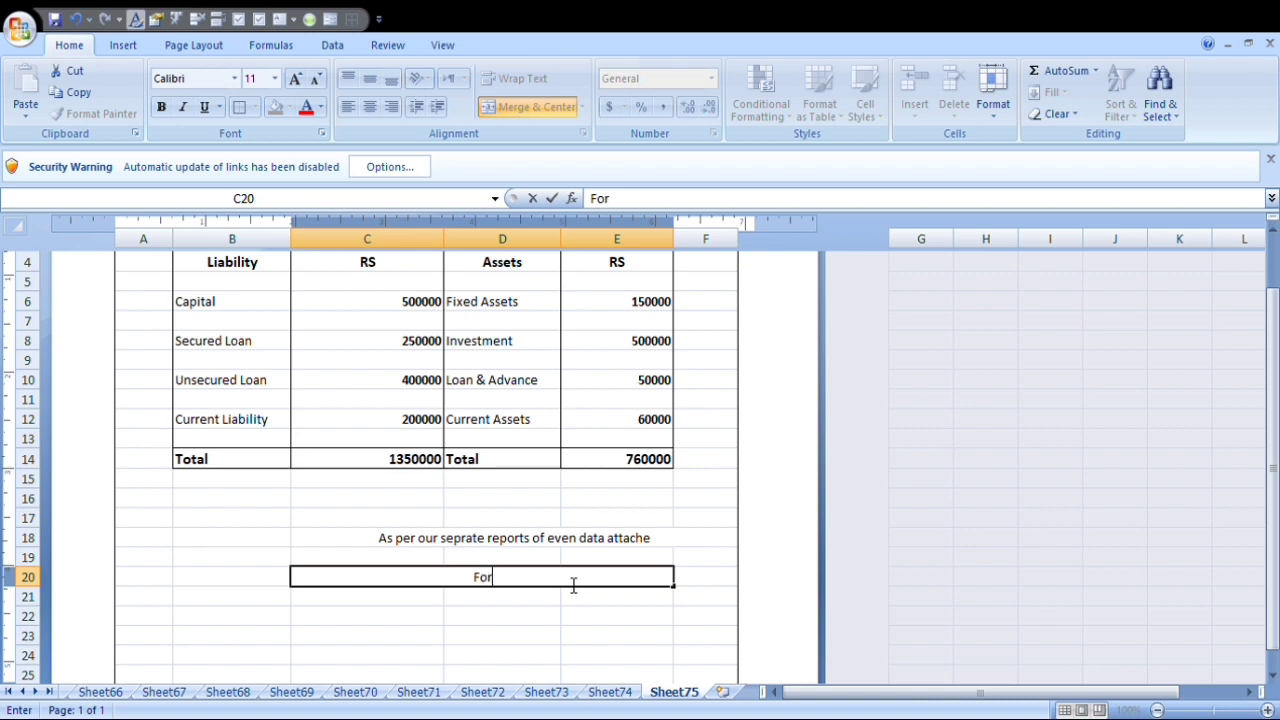
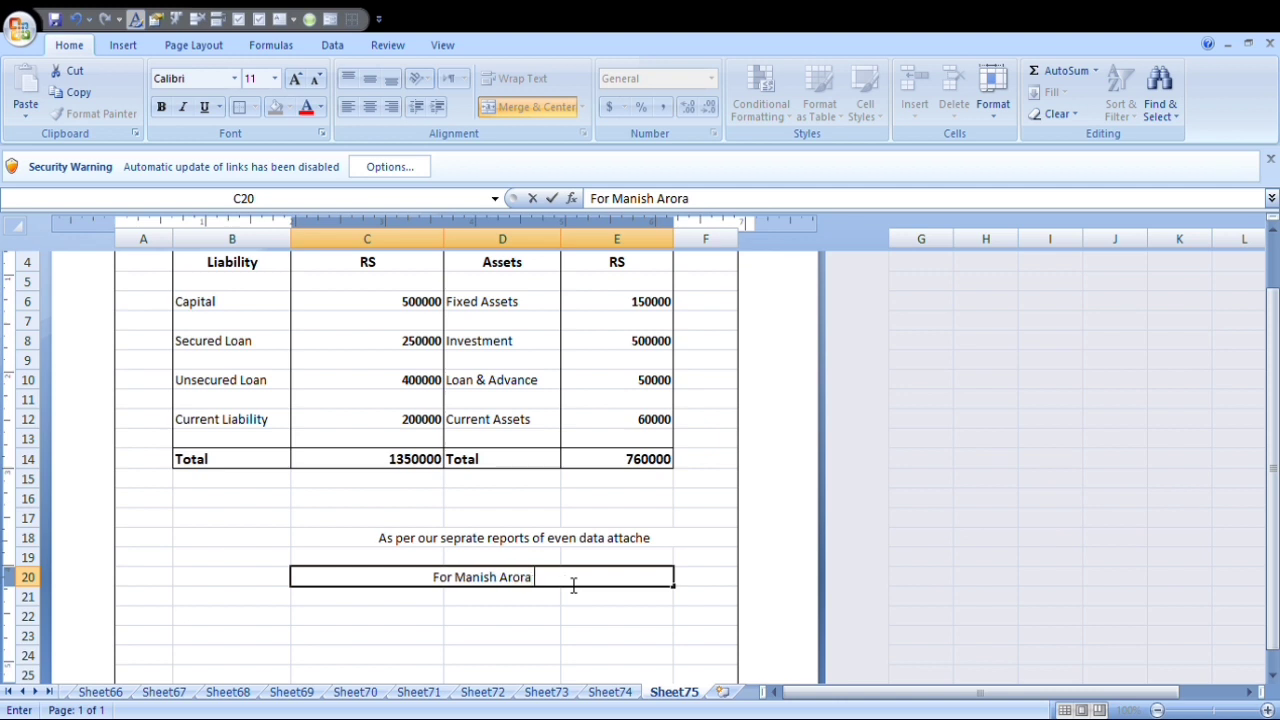
{"action": "type", "text": " &"}
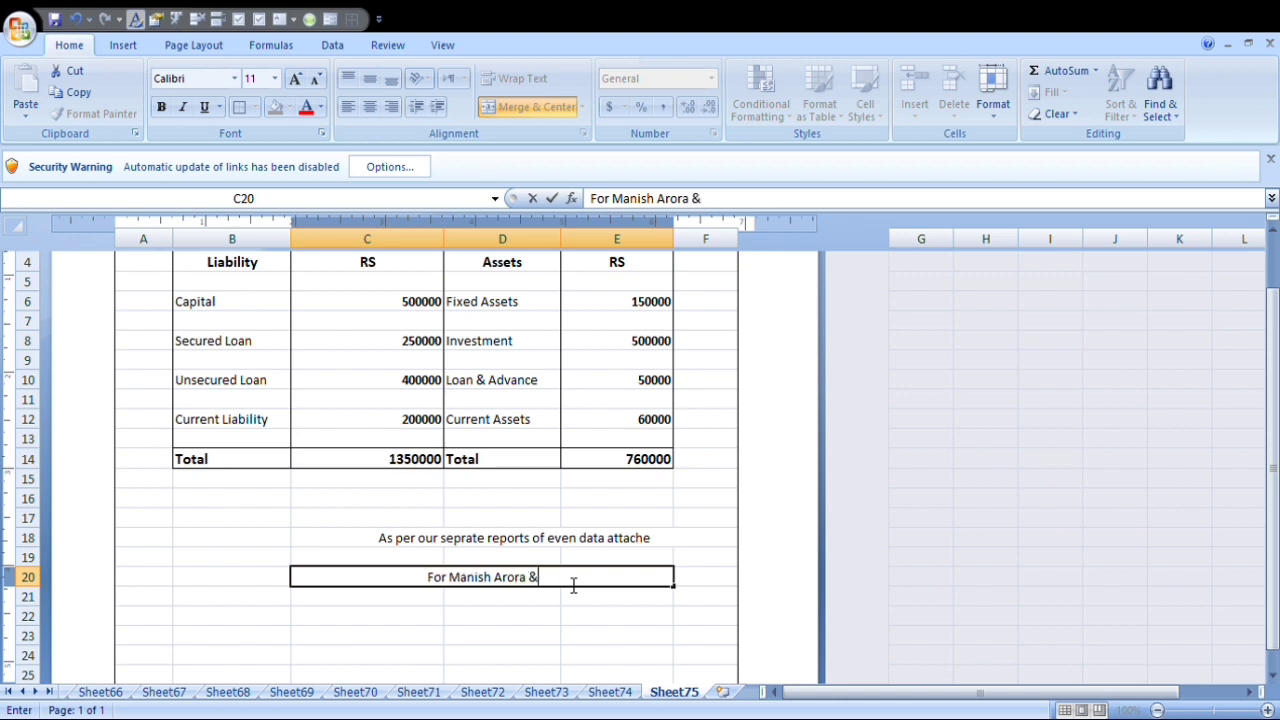
{"action": "type", "text": " C"}
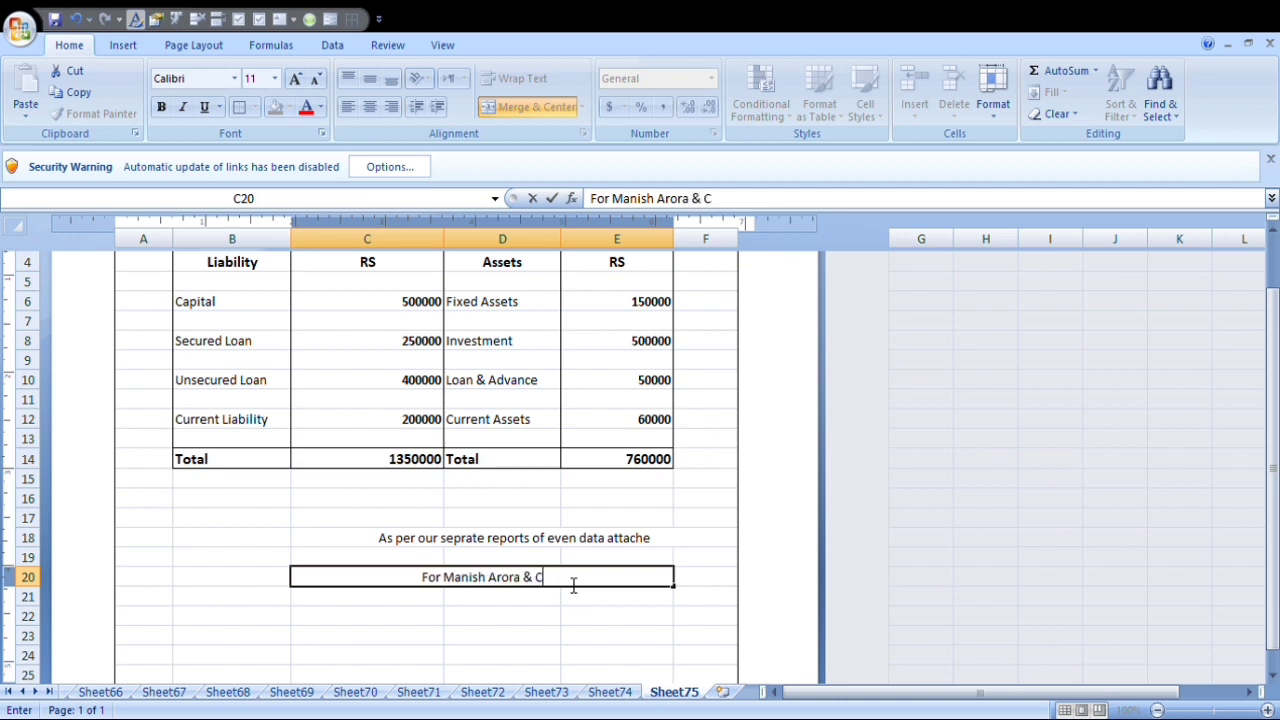
{"action": "type", "text": "o"}
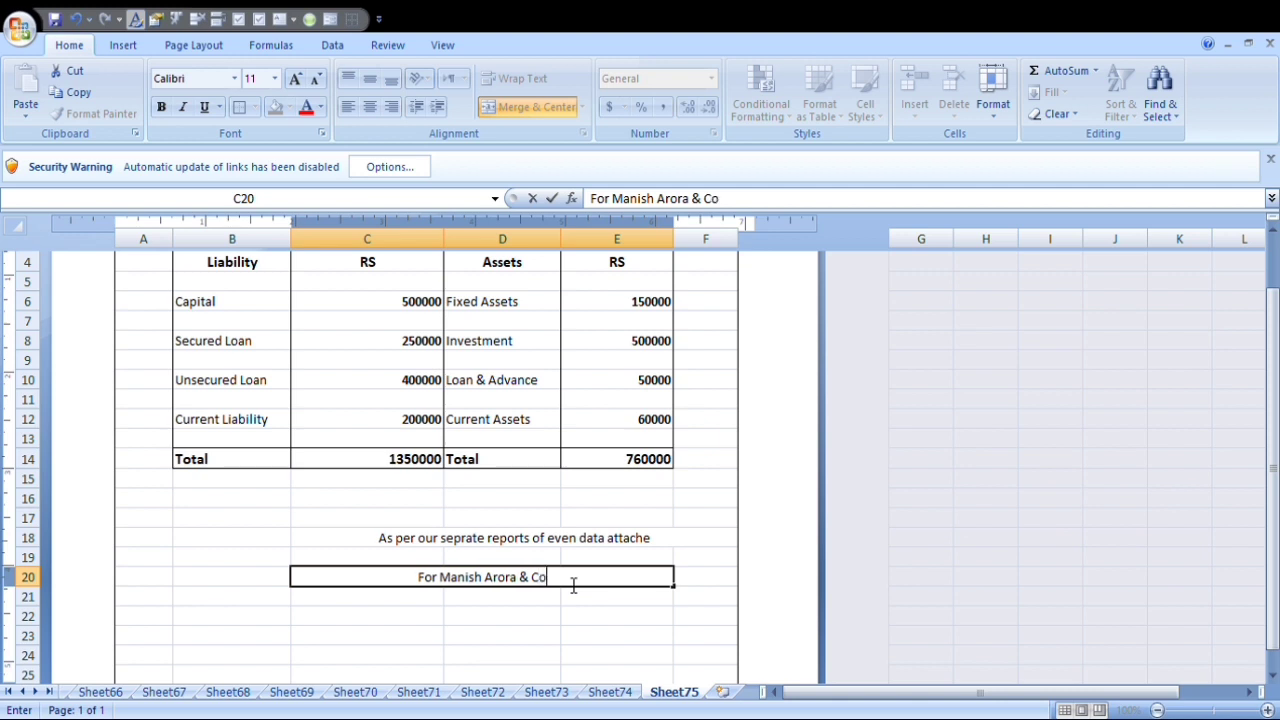
{"action": "key", "text": "Return"}
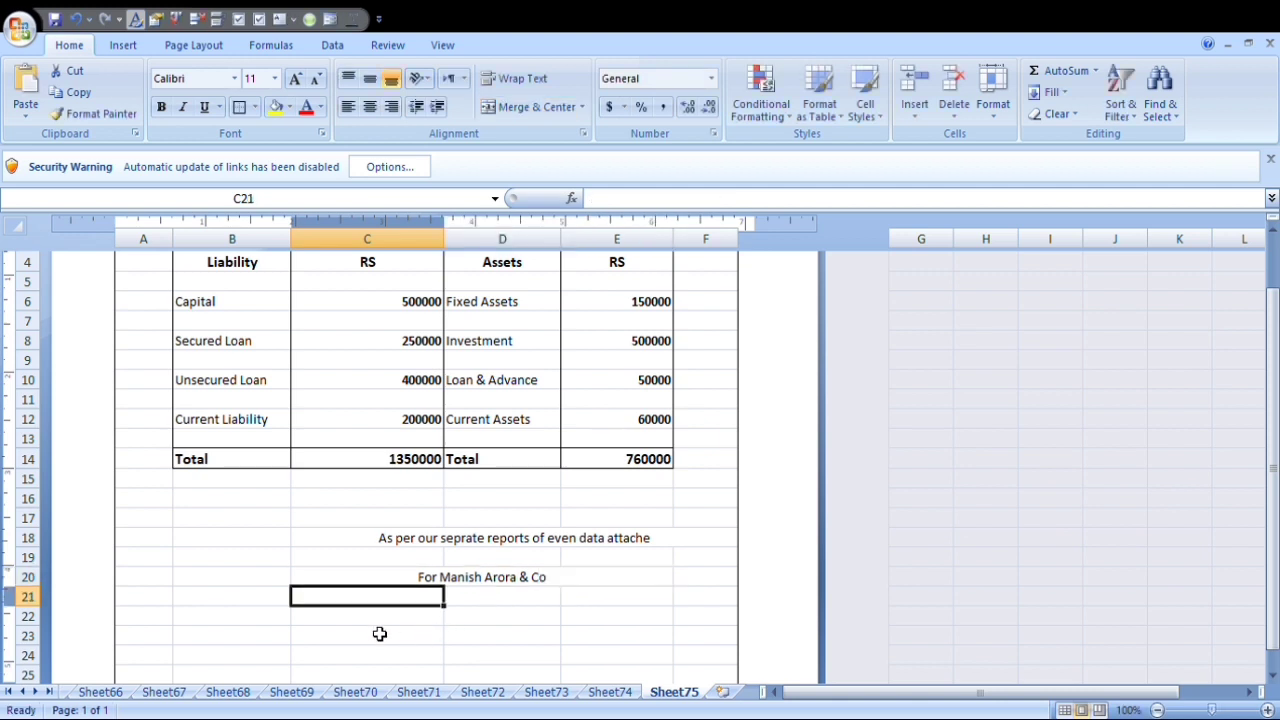
Merge and center C23:E23 and enter a signature line made of underscores.
{"action": "left_click_drag", "start_coordinate": [372, 620], "coordinate": [648, 628]}
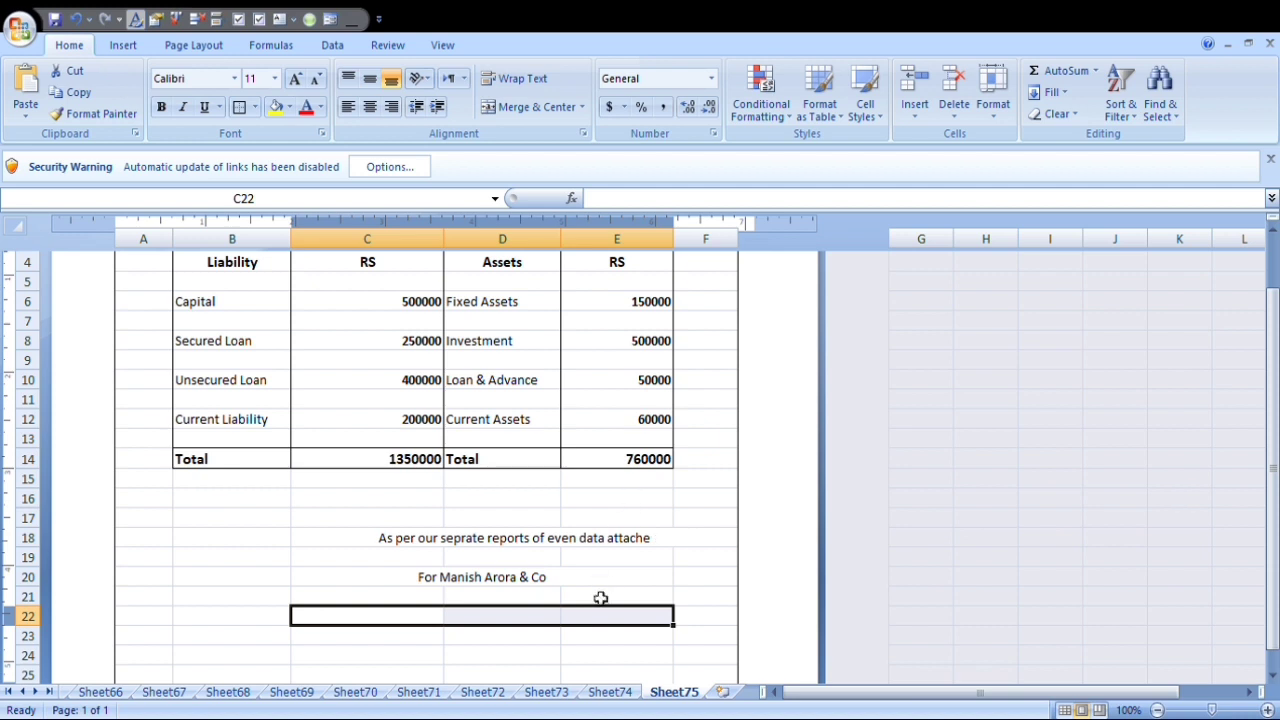
{"action": "scroll", "coordinate": [600, 598], "scroll_direction": "down", "scroll_amount": 1}
{"action": "left_click_drag", "start_coordinate": [368, 583], "coordinate": [677, 583]}
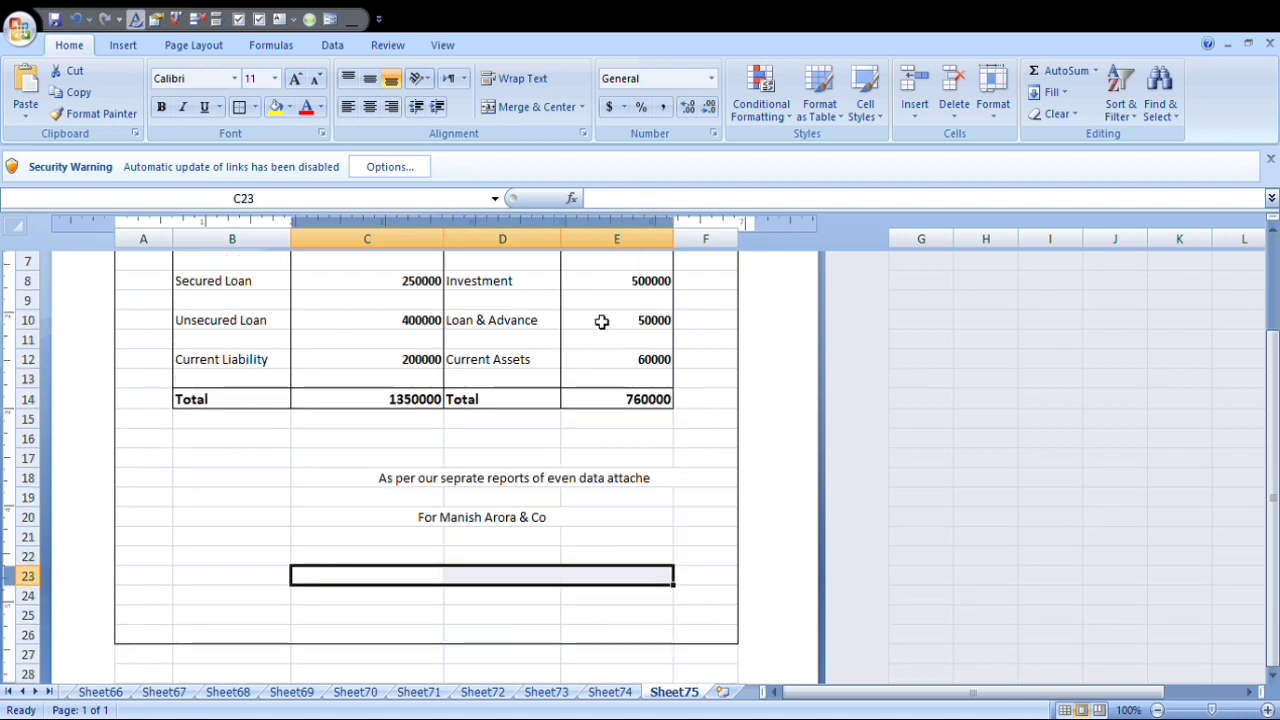
{"action": "left_click", "coordinate": [563, 117]}
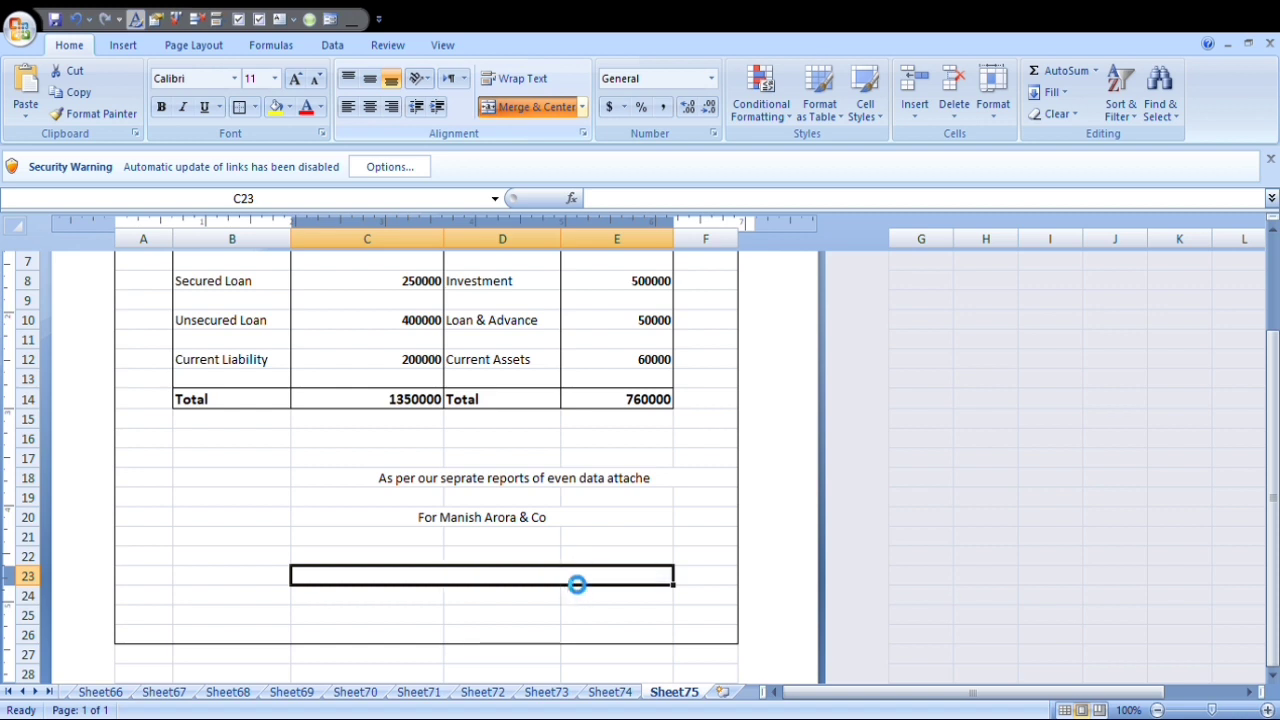
{"action": "type", "text": "_"}
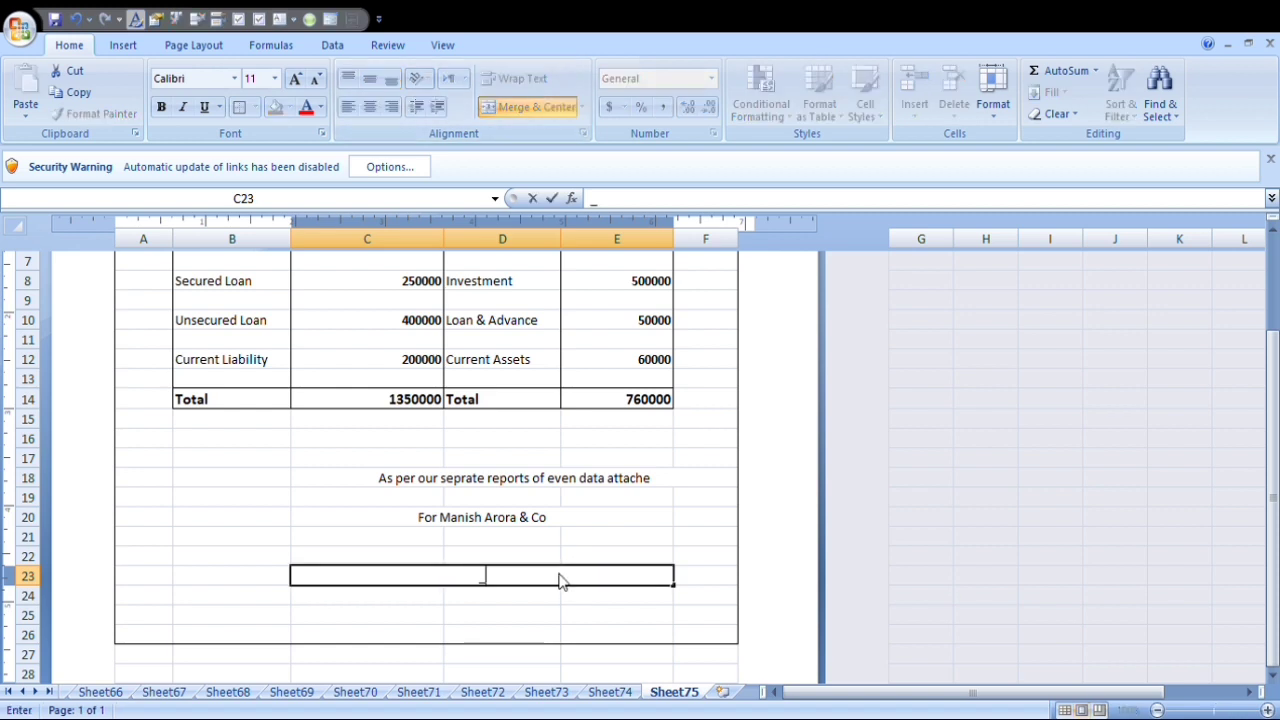
{"action": "type", "text": "_______________________________"}
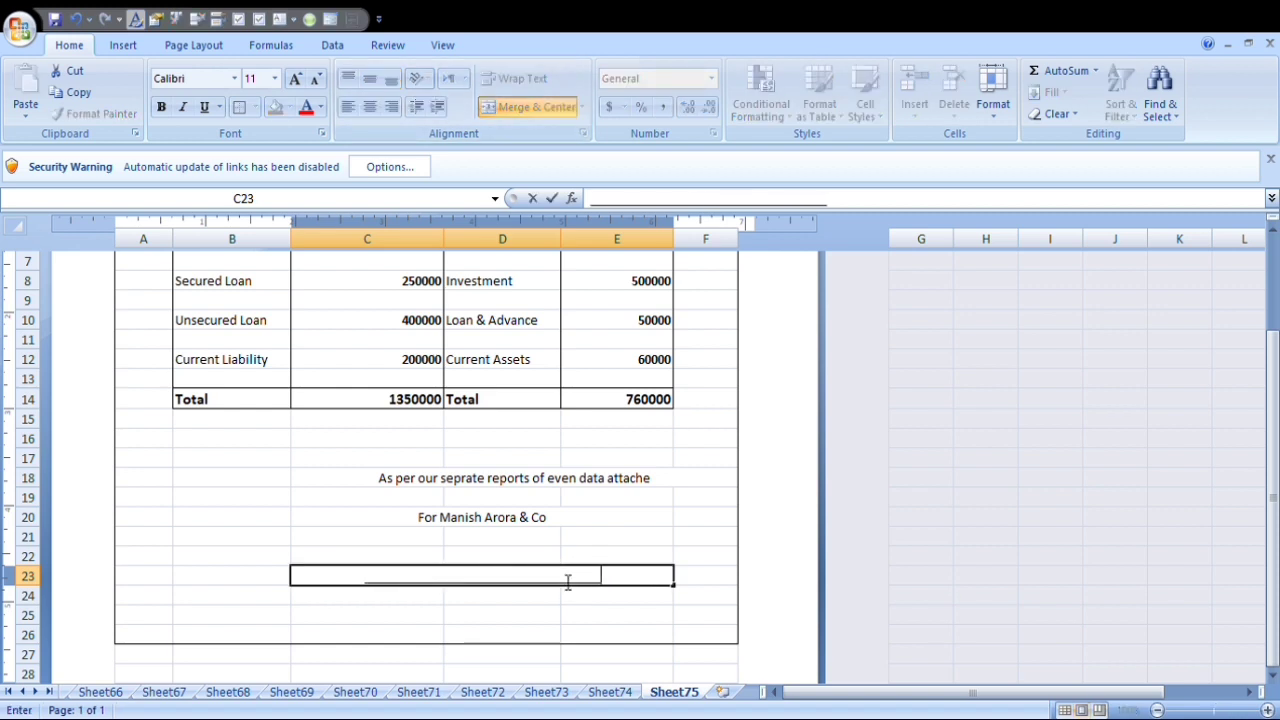
Merge and center C24:E25 and enter "C A" followed by the accountant's full name.
{"action": "left_click_drag", "start_coordinate": [355, 600], "coordinate": [659, 616]}
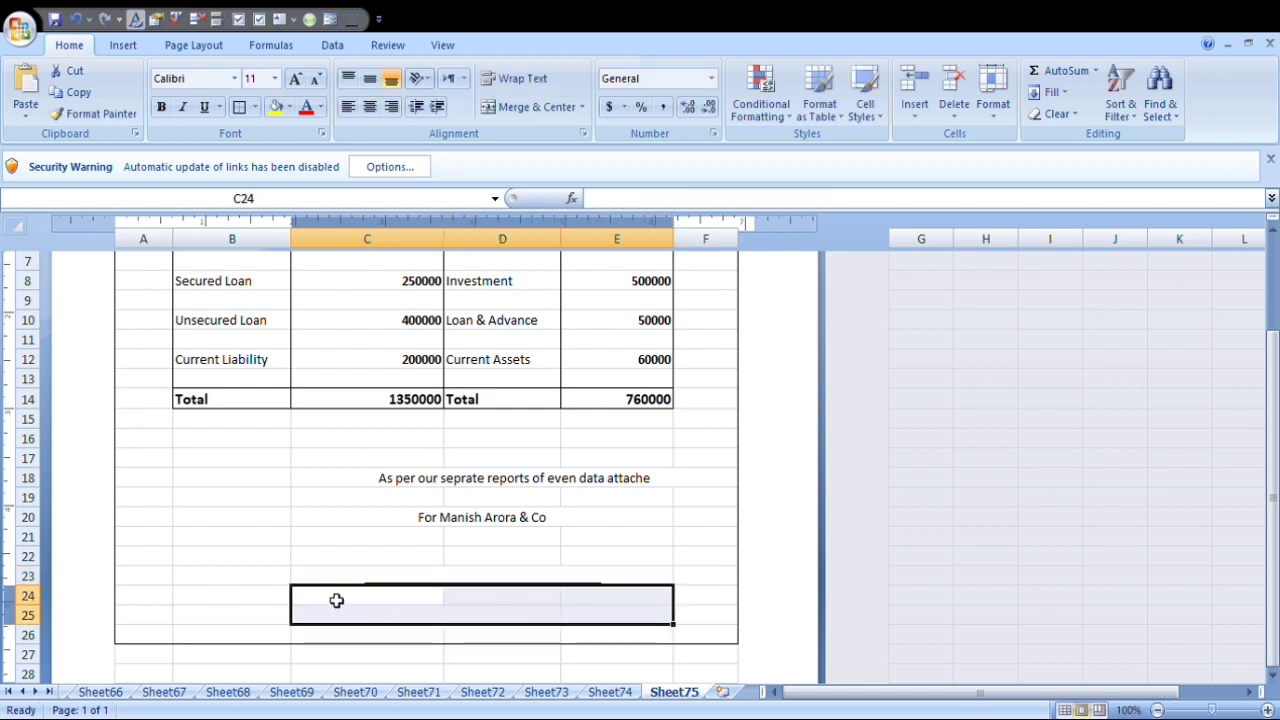
{"action": "left_click", "coordinate": [527, 109]}
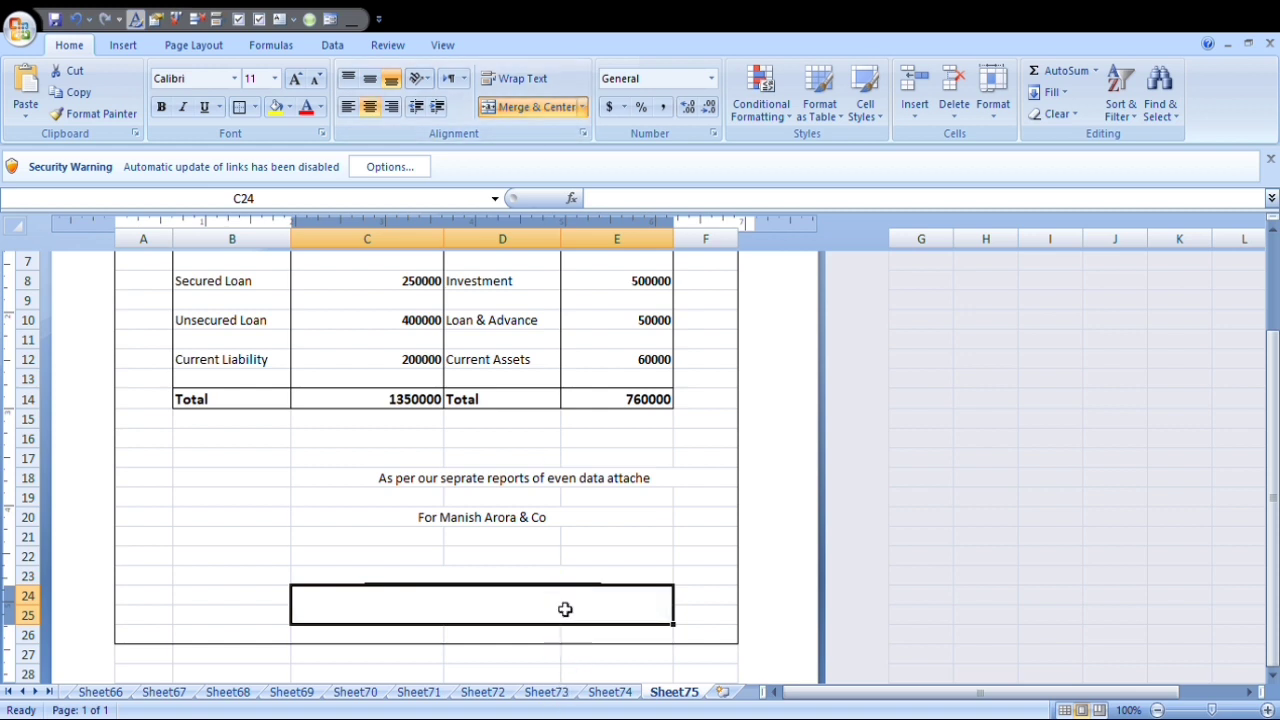
{"action": "type", "text": "C"}
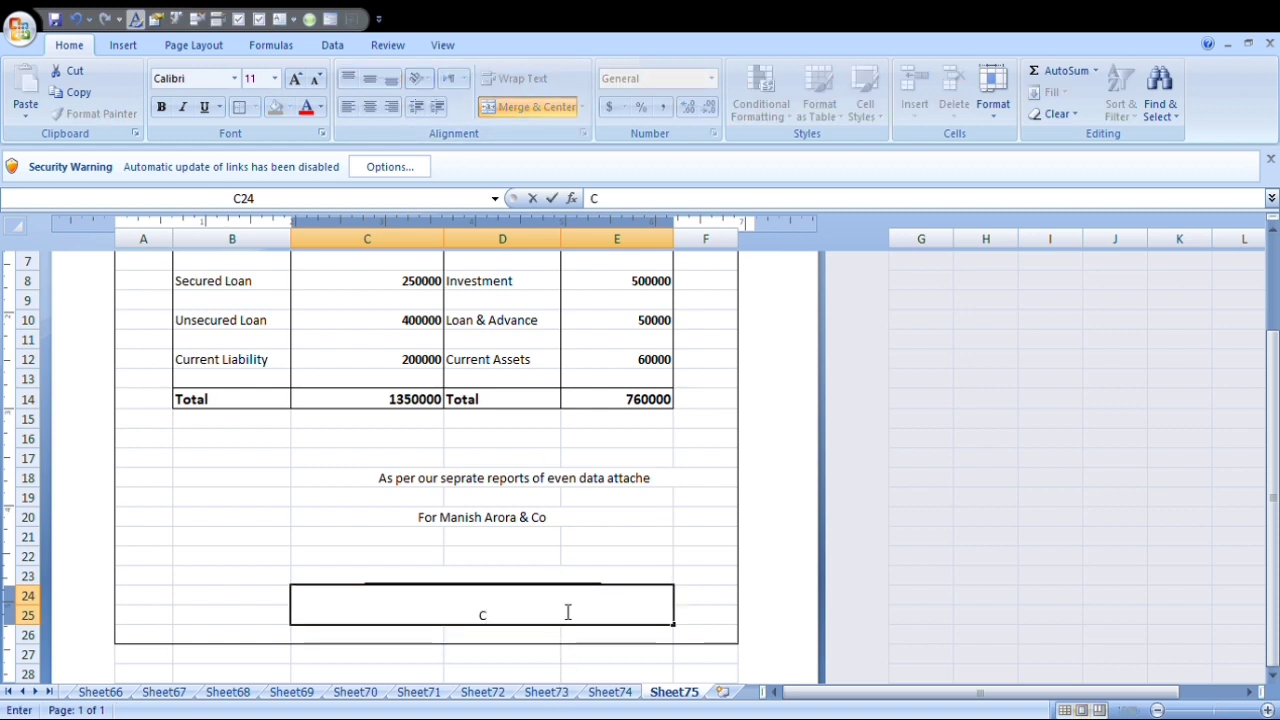
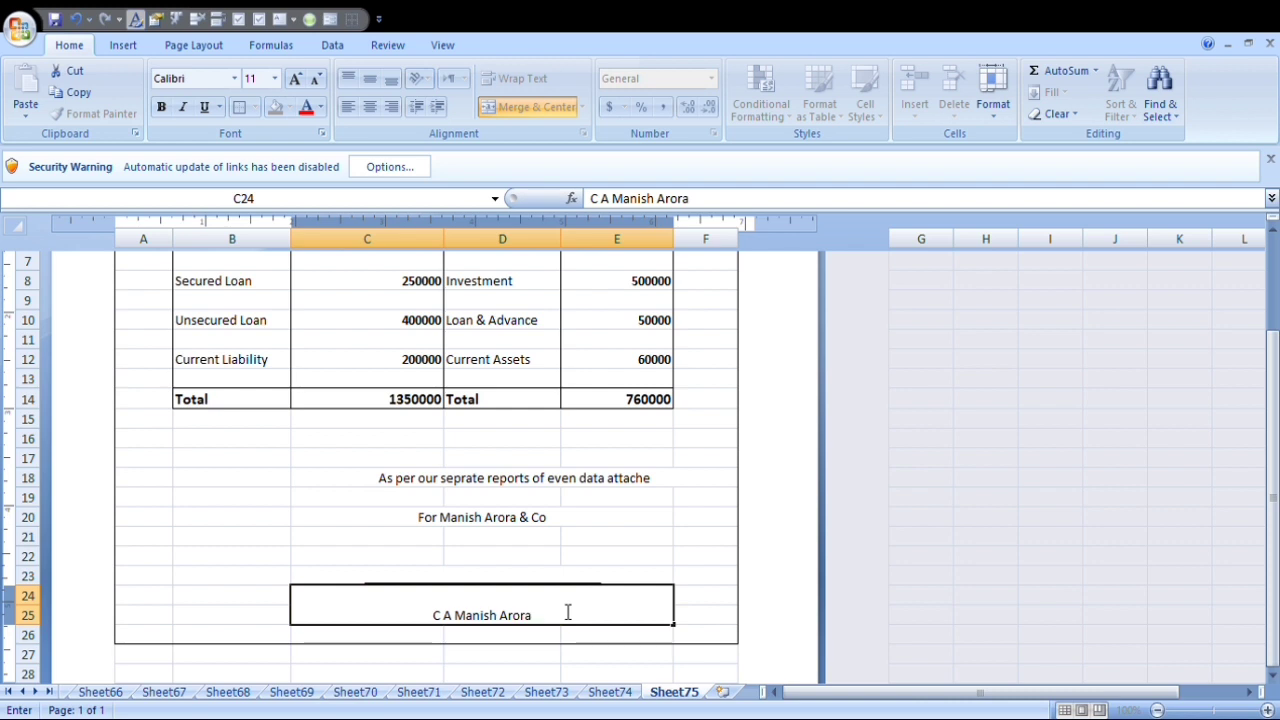
{"action": "key", "text": "Return"}
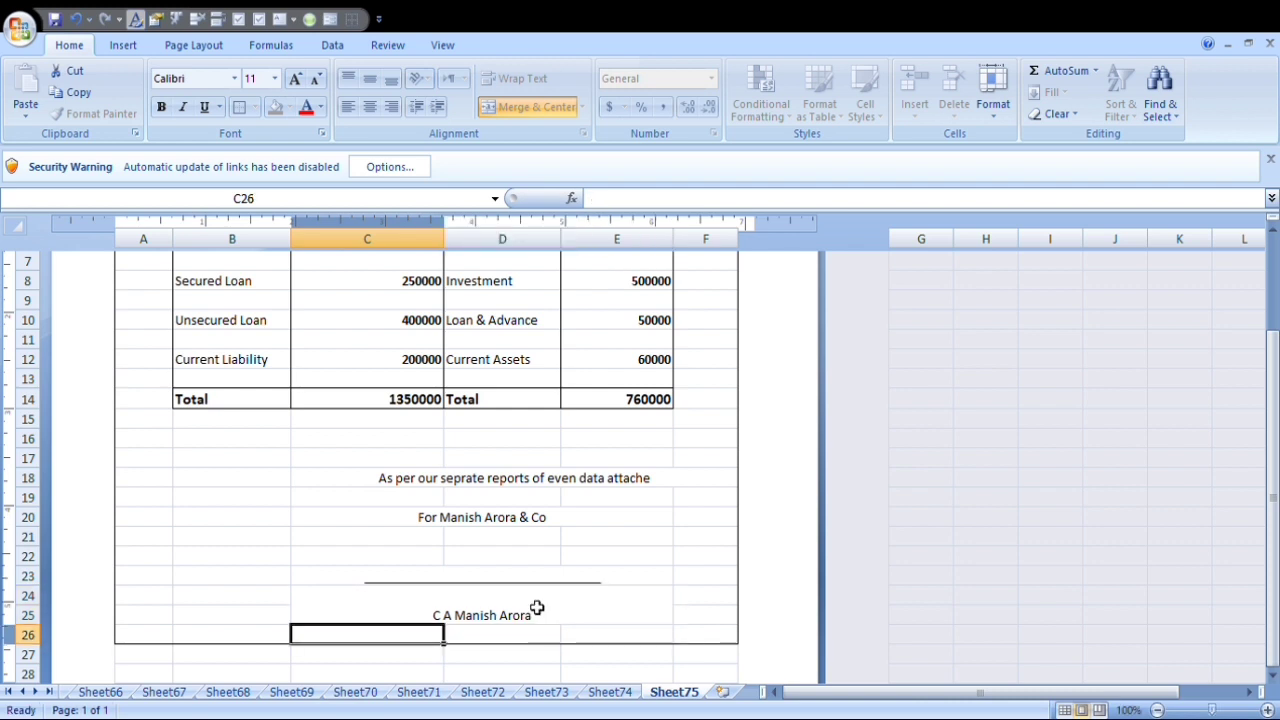
Middle-align the accountant's name in C24:E25, set its font size to 14 and make it bold.
{"action": "left_click", "coordinate": [530, 608]}
{"action": "left_click", "coordinate": [370, 78]}
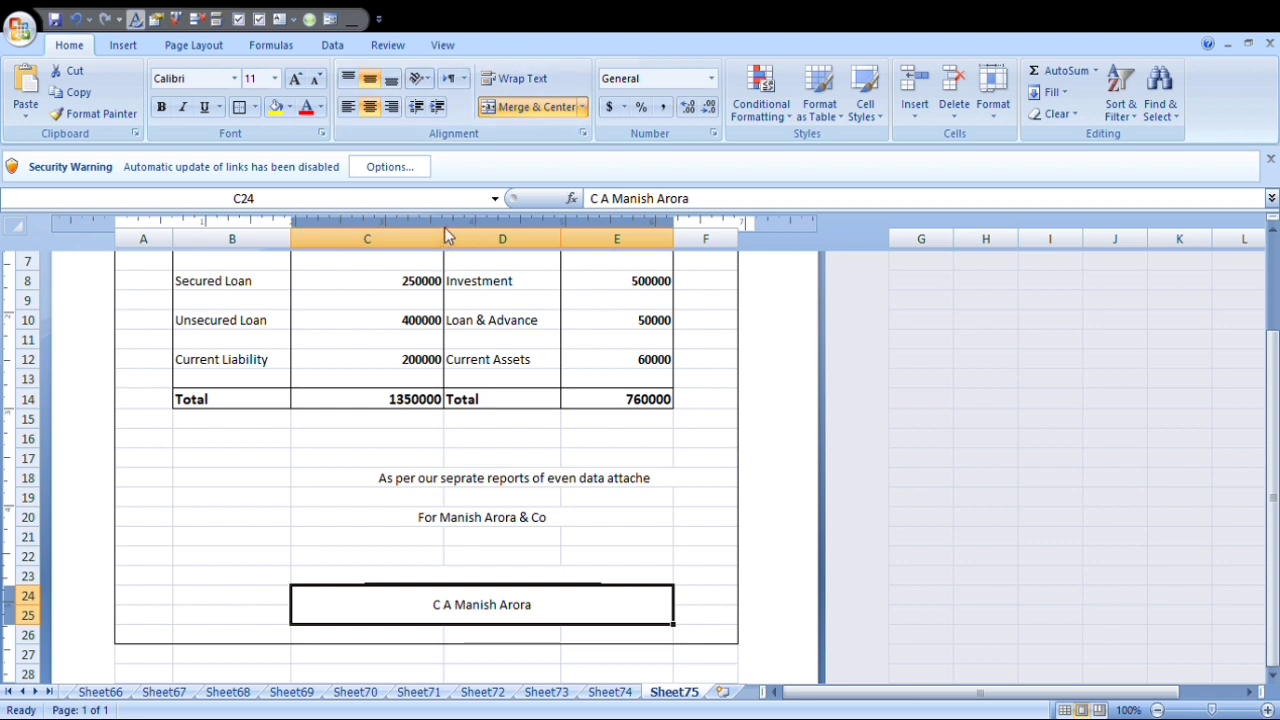
{"action": "left_click", "coordinate": [295, 80]}
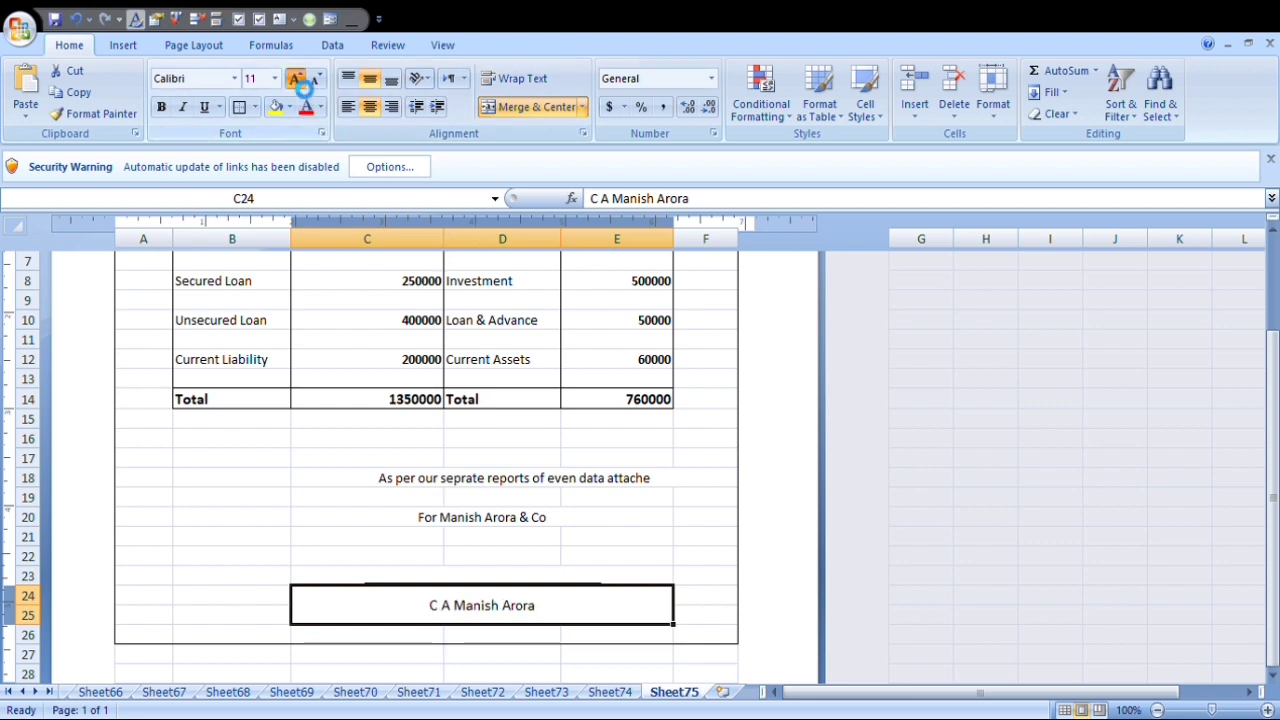
{"action": "left_click", "coordinate": [296, 80]}
{"action": "left_click", "coordinate": [296, 80]}
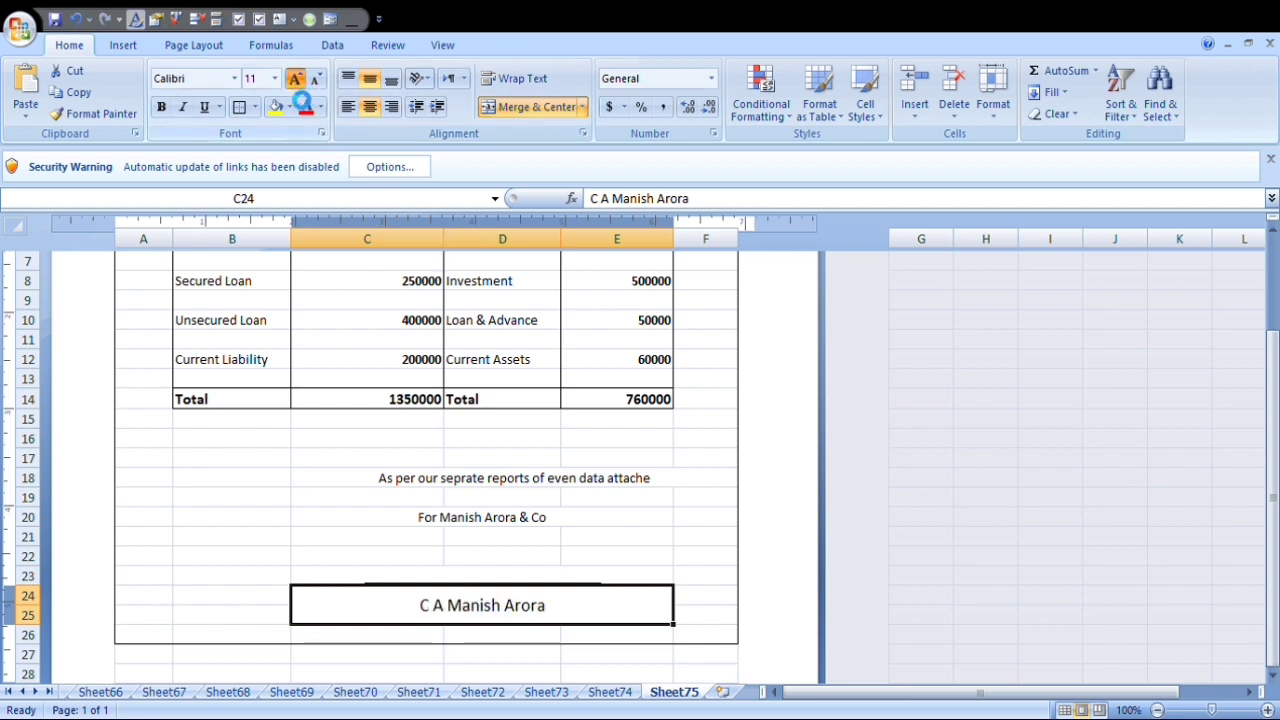
{"action": "left_click", "coordinate": [162, 110]}
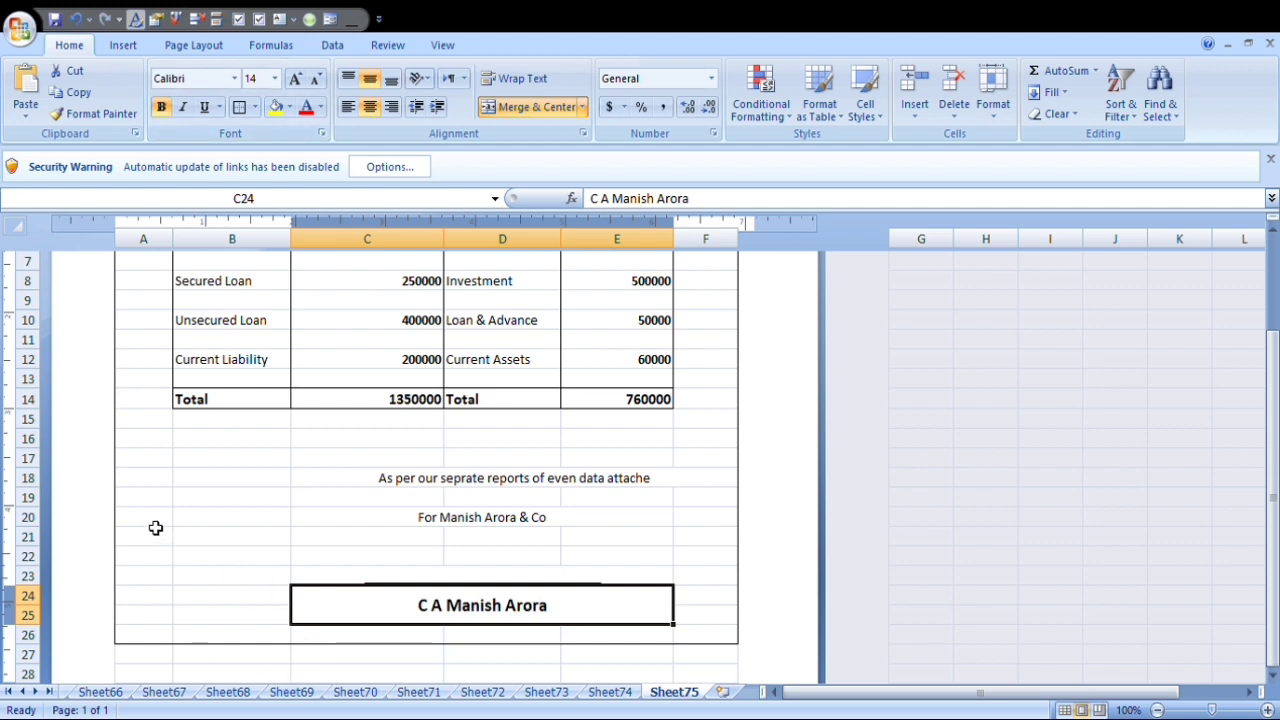
Merge and center A21:B21 and enter "Date" followed by a blank line of underscores.
{"action": "left_click_drag", "start_coordinate": [155, 542], "coordinate": [290, 547]}
{"action": "left_click_drag", "start_coordinate": [165, 541], "coordinate": [236, 540]}
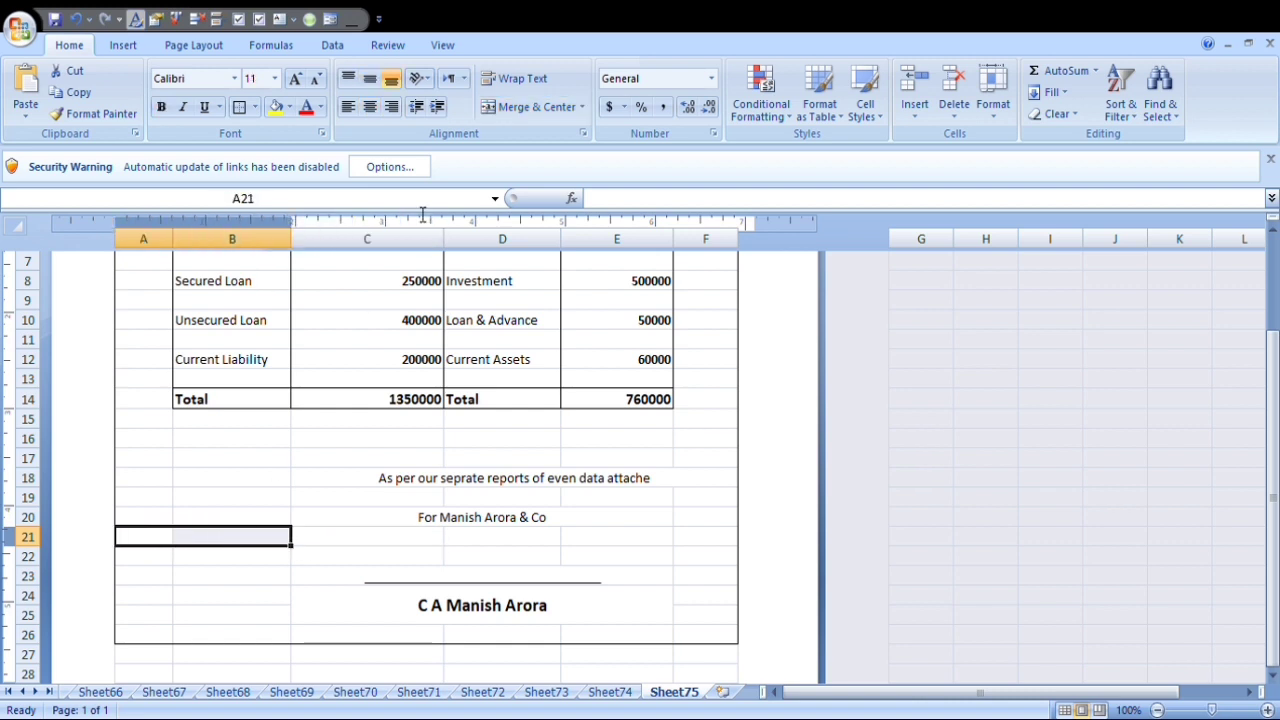
{"action": "left_click", "coordinate": [512, 112]}
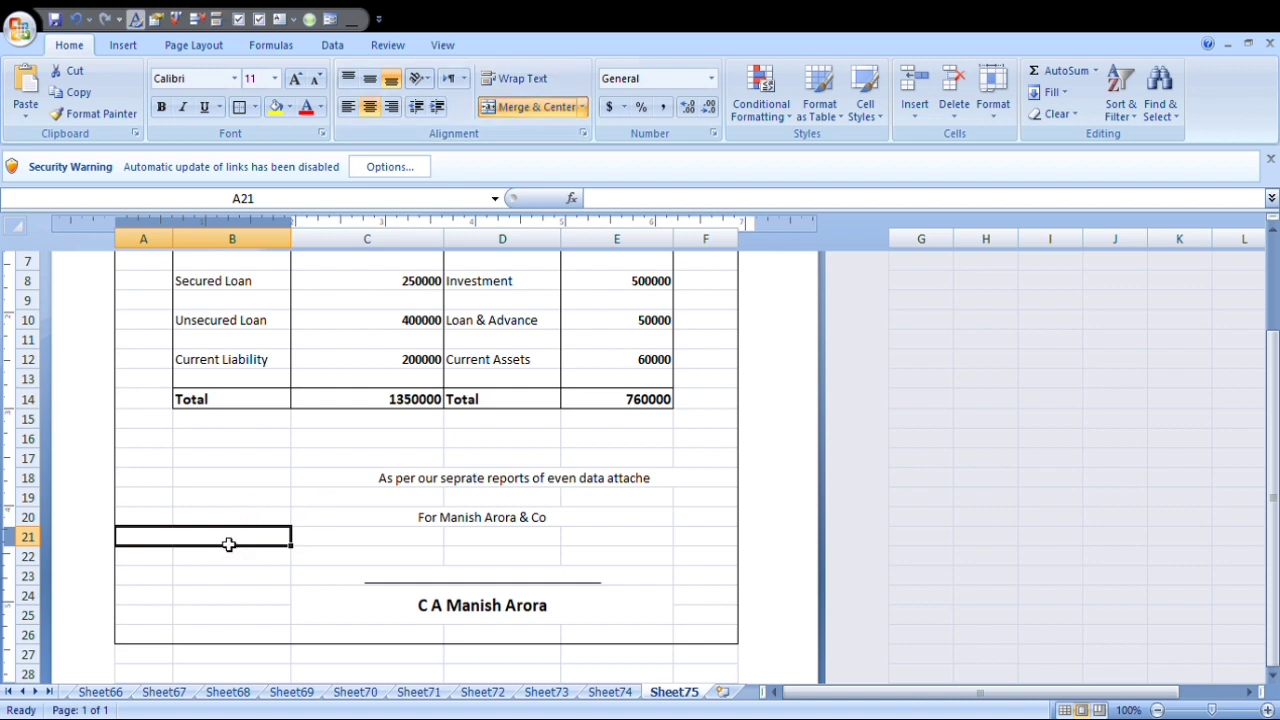
{"action": "type", "text": "Date"}
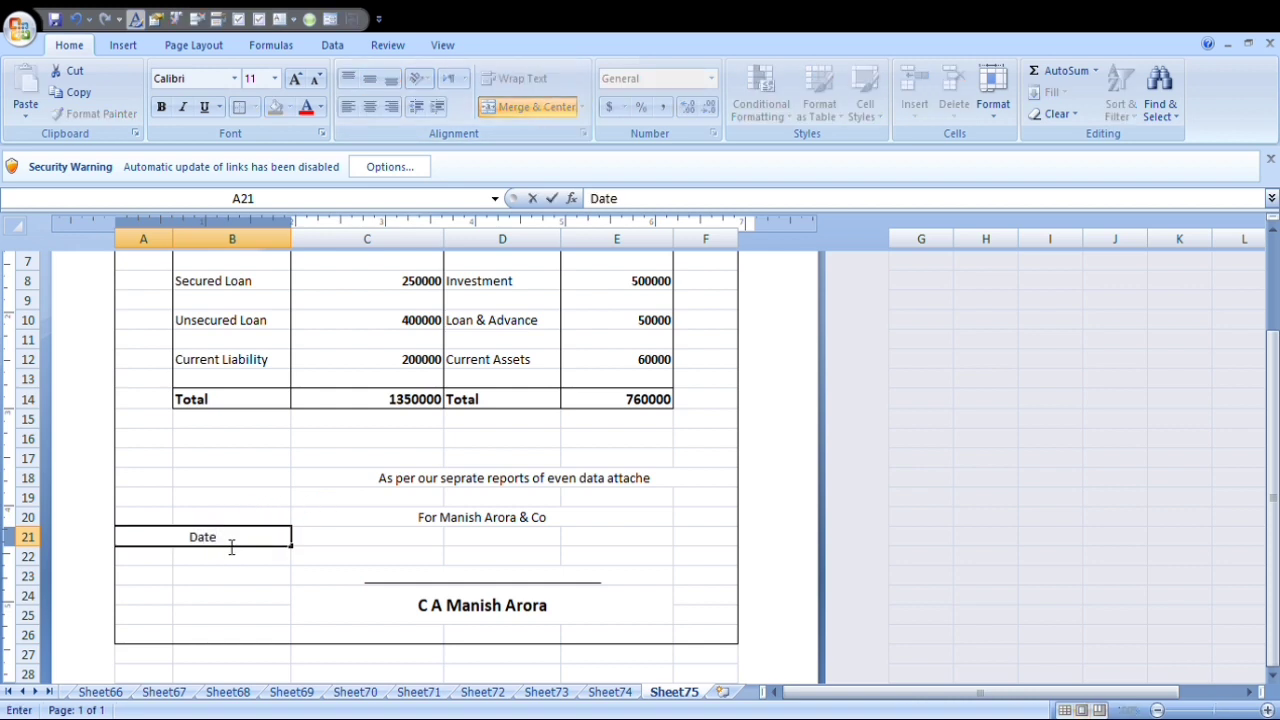
{"action": "type", "text": " ____________"}
{"action": "key", "text": "Return"}
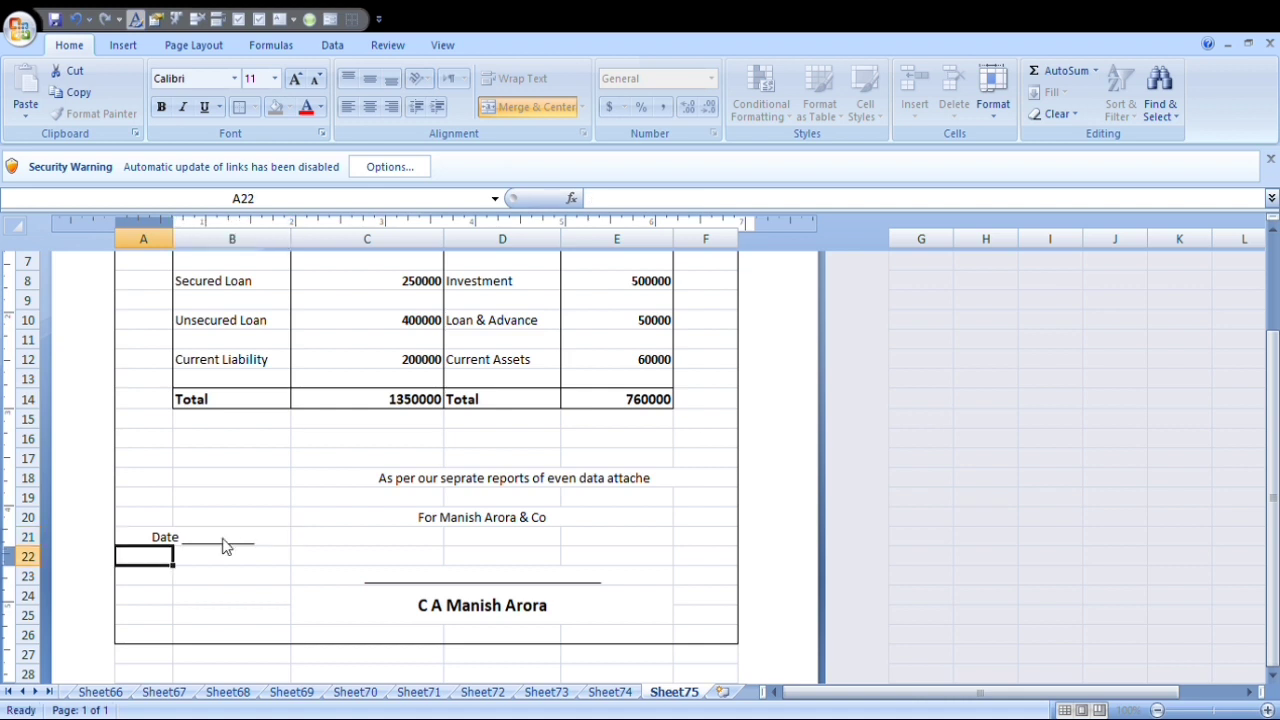
Merge and center A22:B22 and enter "Place" followed by a blank line of underscores.
{"action": "left_click_drag", "start_coordinate": [138, 557], "coordinate": [277, 560]}
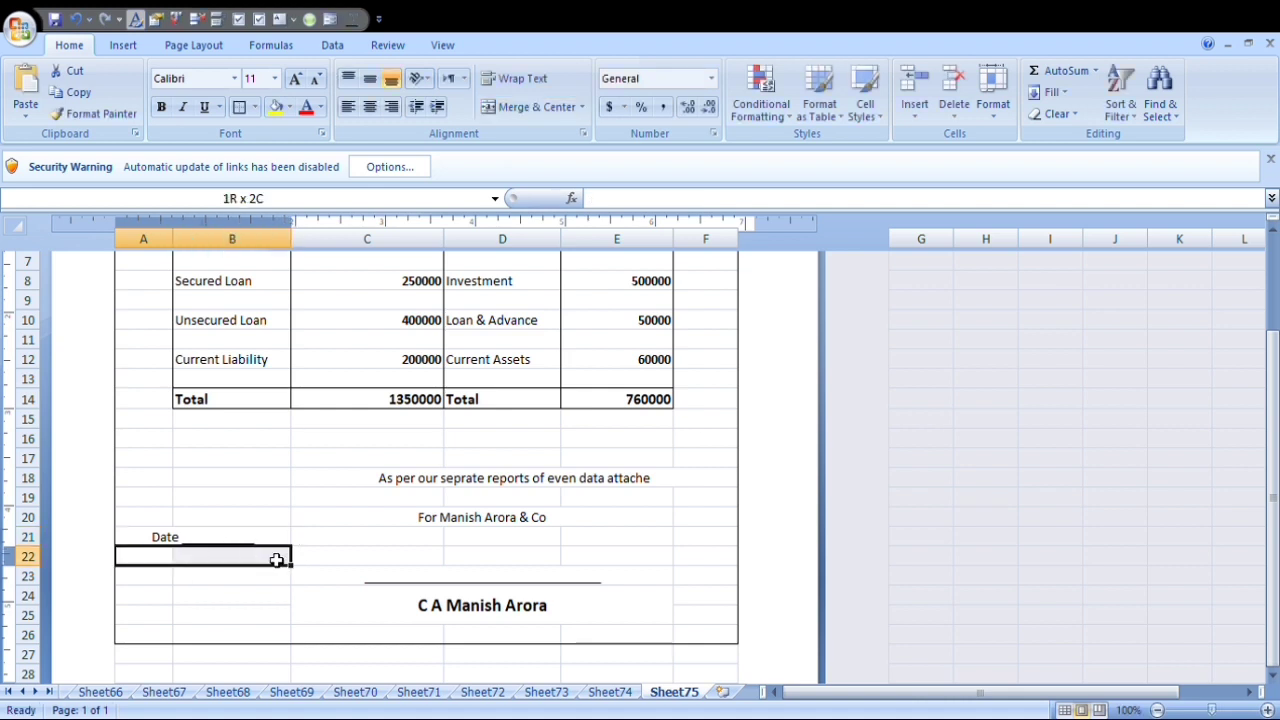
{"action": "left_click", "coordinate": [533, 106]}
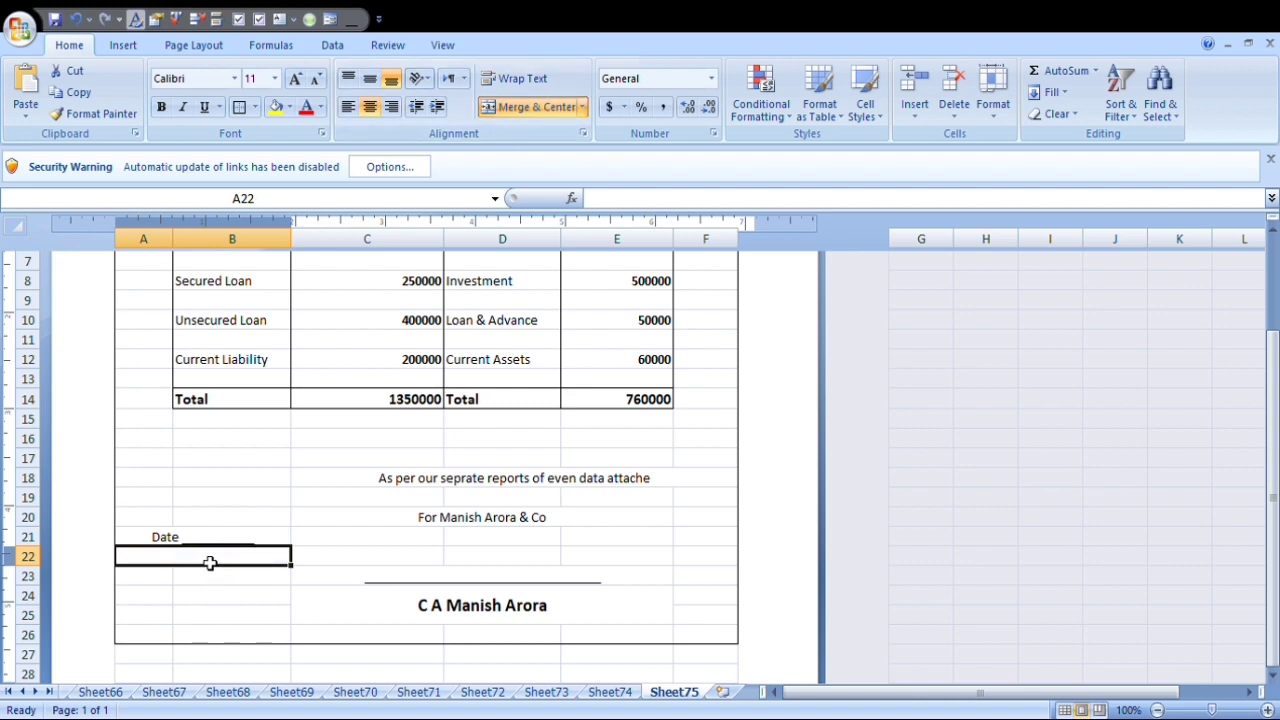
{"action": "type", "text": "Pla"}
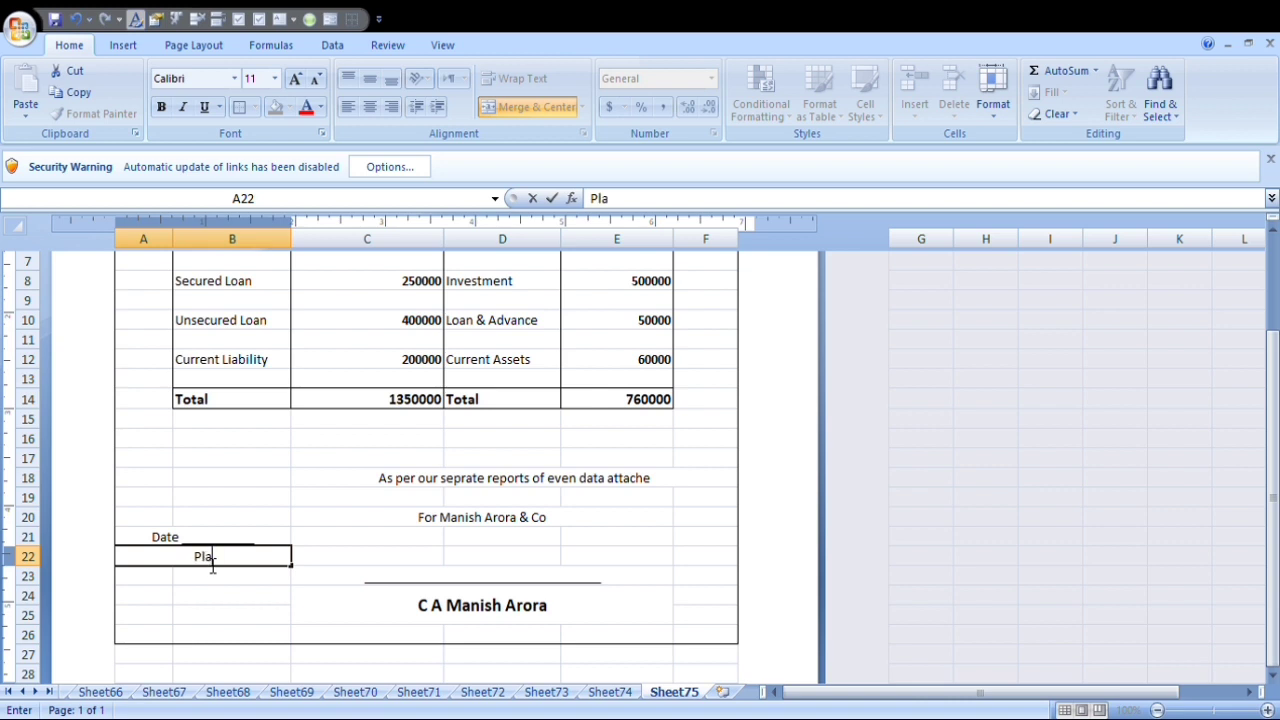
{"action": "type", "text": "ce __________"}
{"action": "key", "text": "Return"}
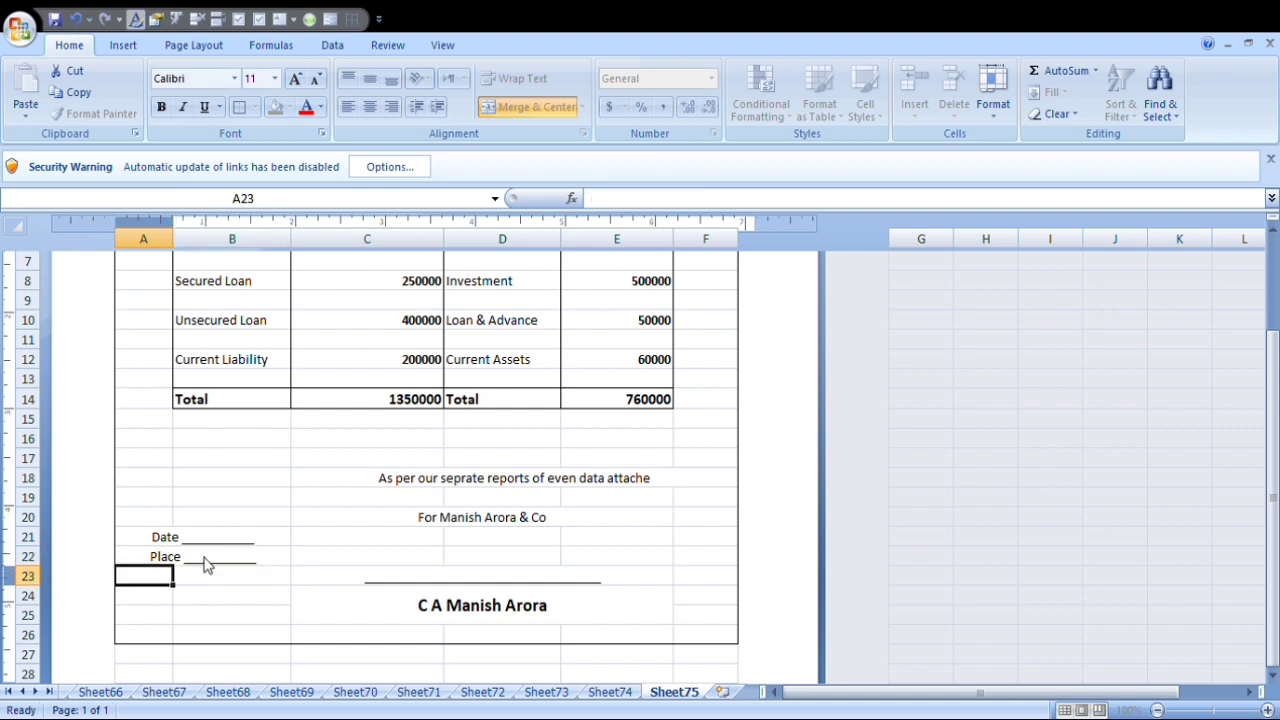
Left-align the Date and Place lines in A21:B22.
{"action": "left_click_drag", "start_coordinate": [150, 537], "coordinate": [166, 557]}
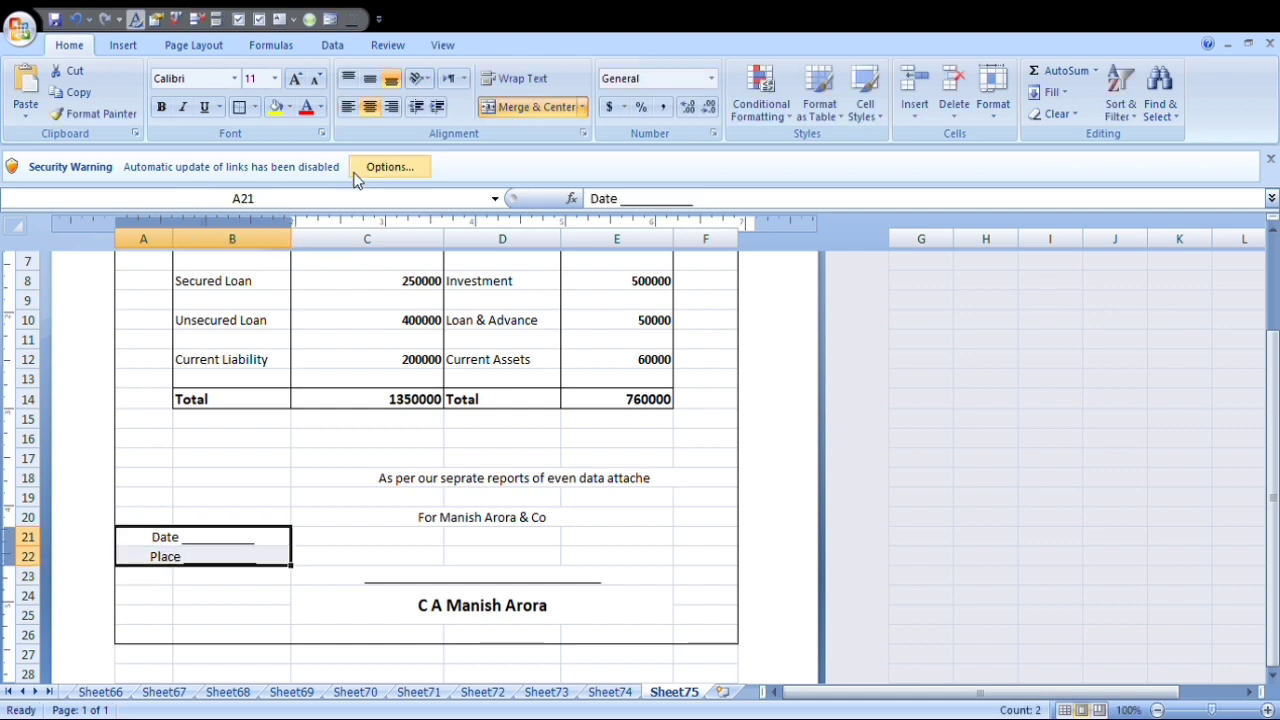
{"action": "left_click", "coordinate": [348, 107]}
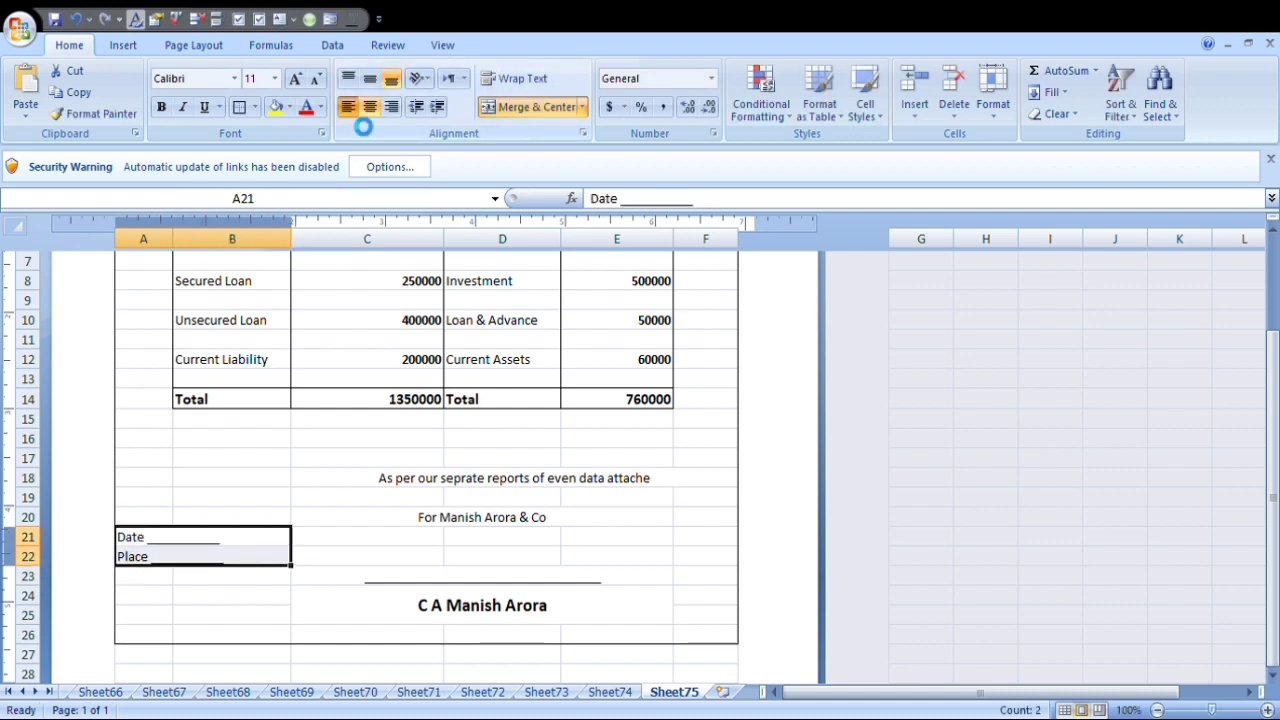
{"action": "left_click", "coordinate": [289, 485]}
Make the signing firm's line in C20 and the separate-reports note in C18 bold.
{"action": "left_click", "coordinate": [477, 522]}
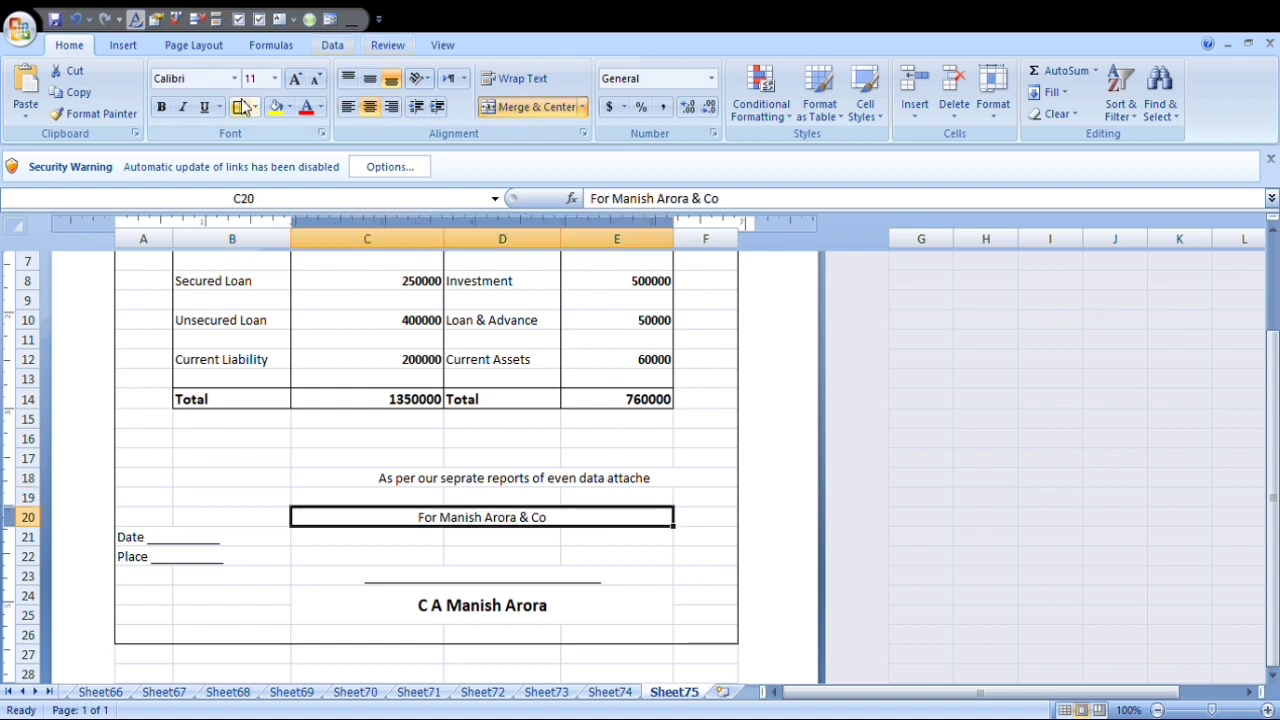
{"action": "left_click", "coordinate": [163, 108]}
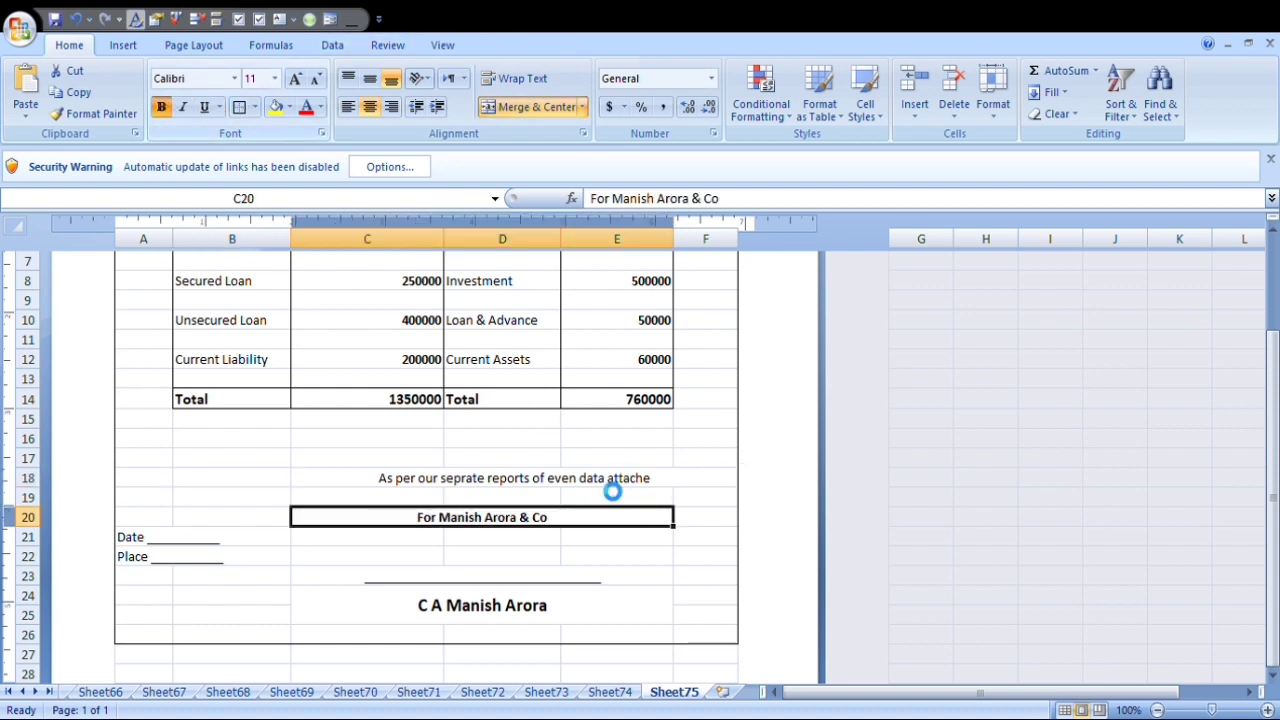
{"action": "left_click", "coordinate": [540, 482]}
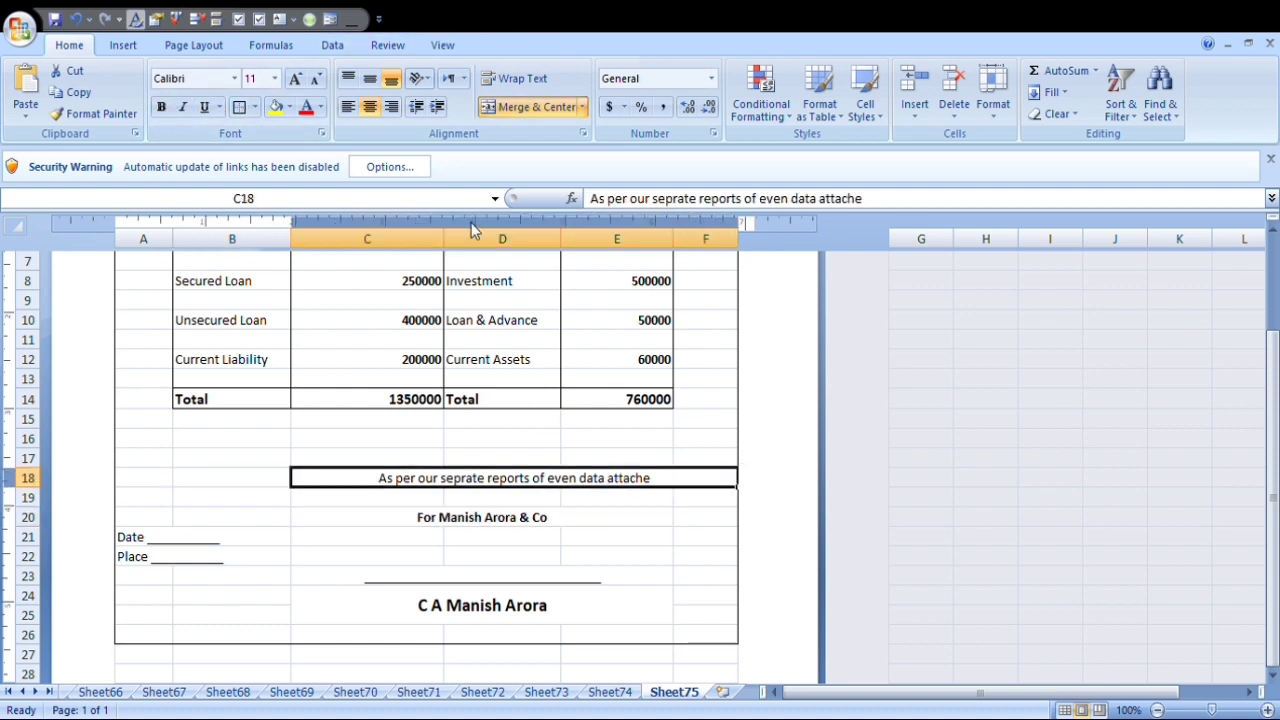
{"action": "left_click", "coordinate": [162, 107]}
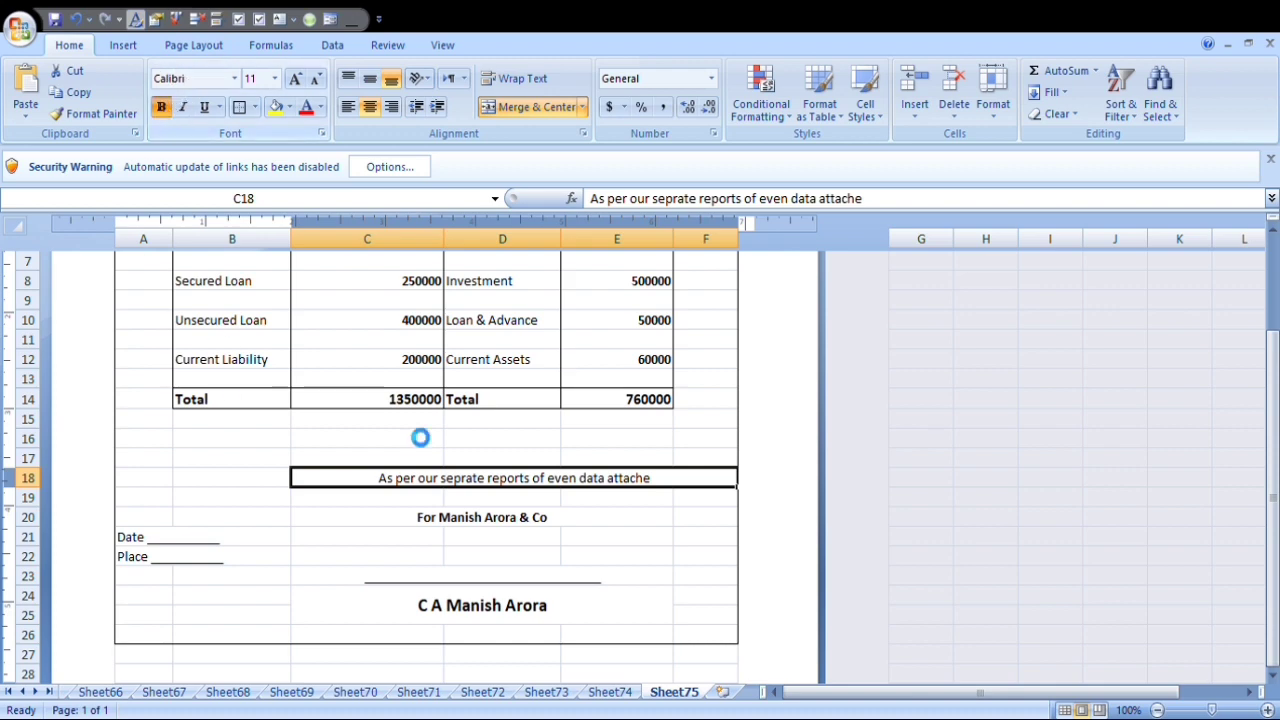
{"action": "left_click", "coordinate": [663, 544]}
Fill the column headings in B4:E4 with yellow and apply borders to all their cells.
{"action": "scroll", "coordinate": [668, 510], "scroll_direction": "up", "scroll_amount": 3}
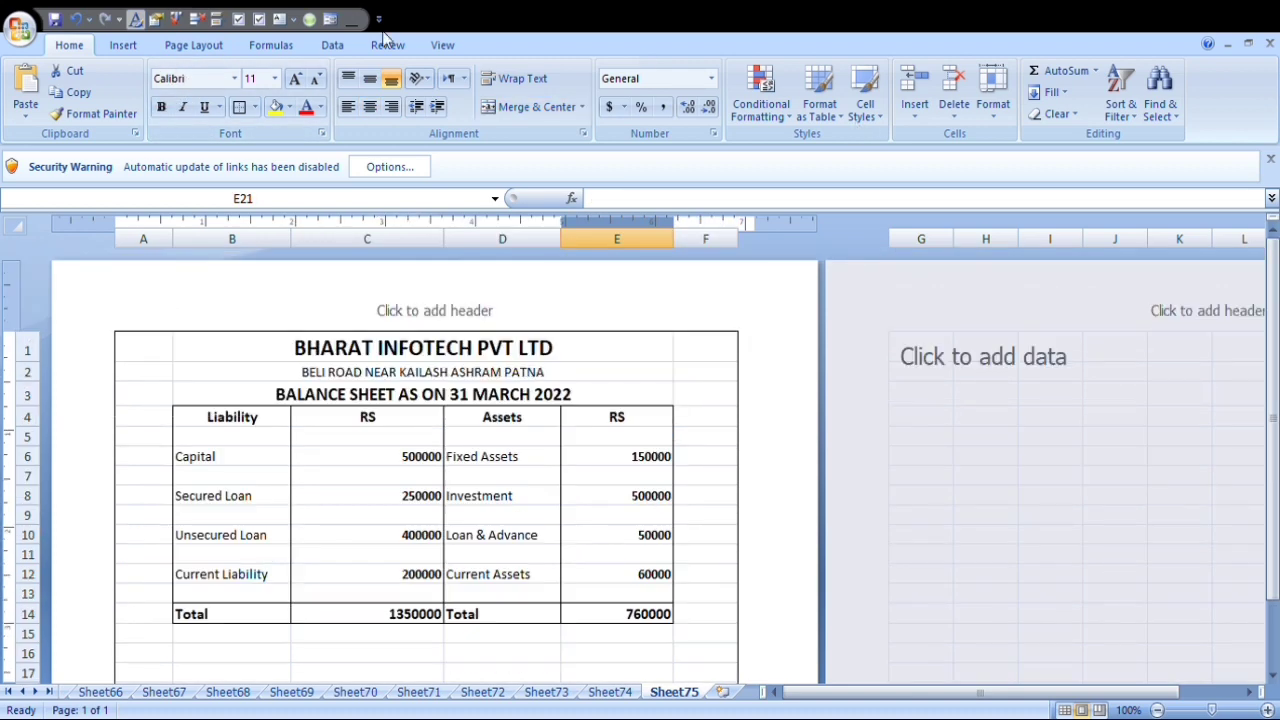
{"action": "left_click_drag", "start_coordinate": [195, 421], "coordinate": [580, 414]}
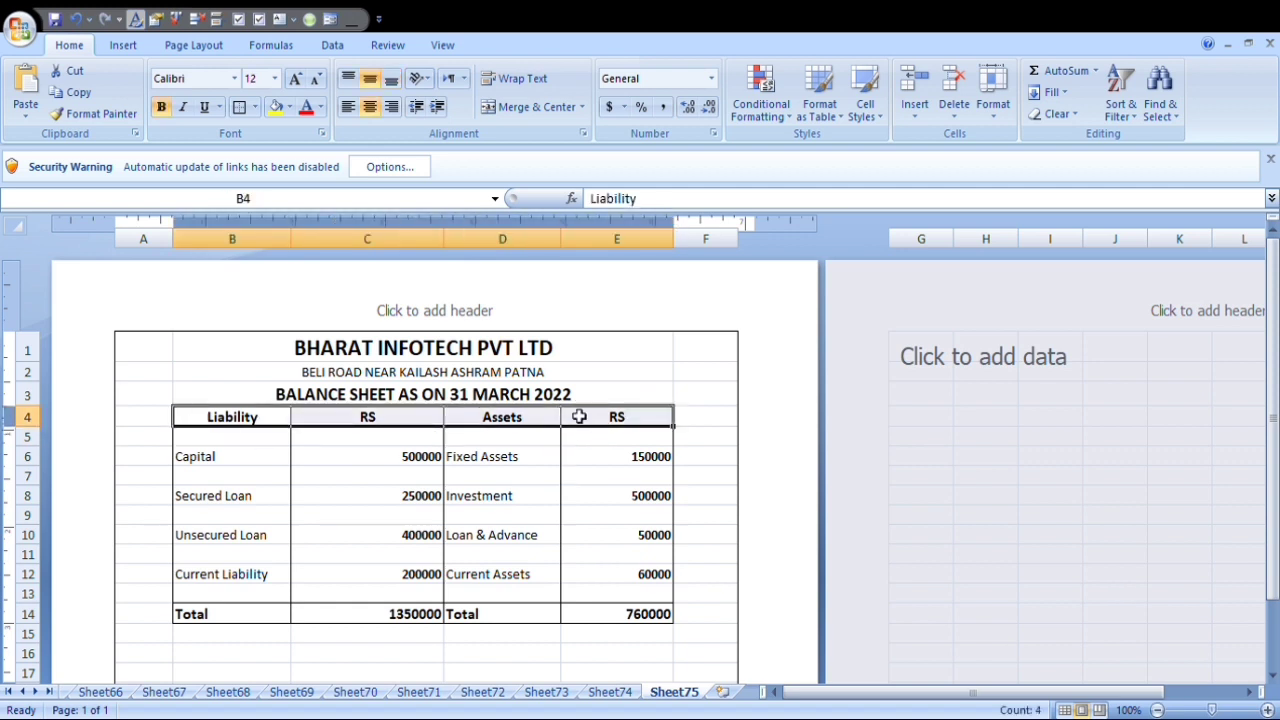
{"action": "left_click", "coordinate": [276, 107]}
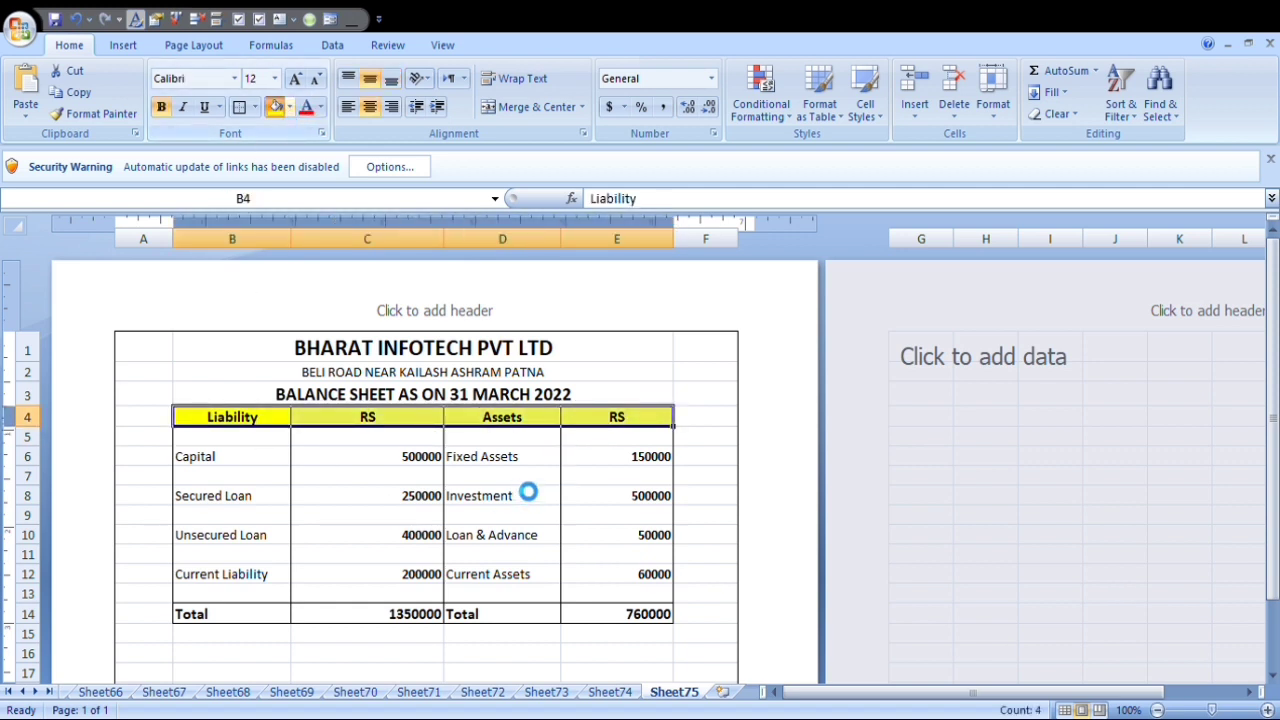
{"action": "left_click", "coordinate": [528, 481]}
{"action": "left_click_drag", "start_coordinate": [214, 422], "coordinate": [596, 421]}
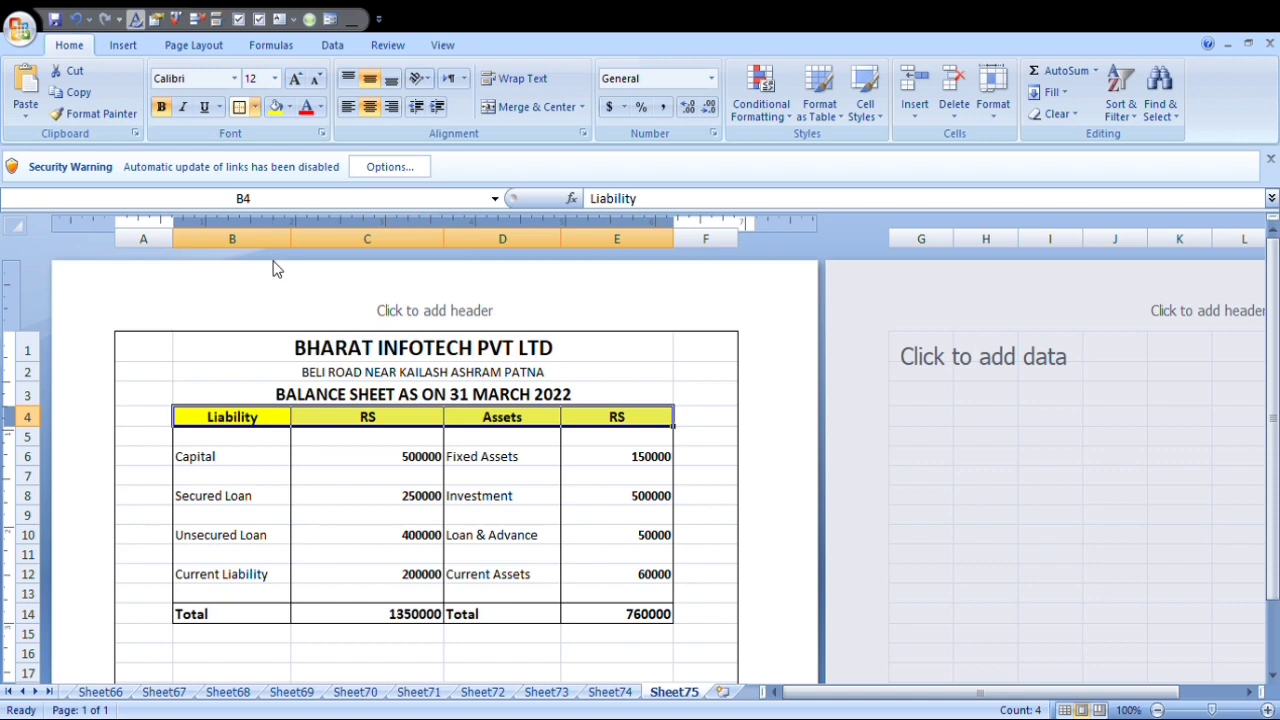
{"action": "left_click", "coordinate": [553, 499]}
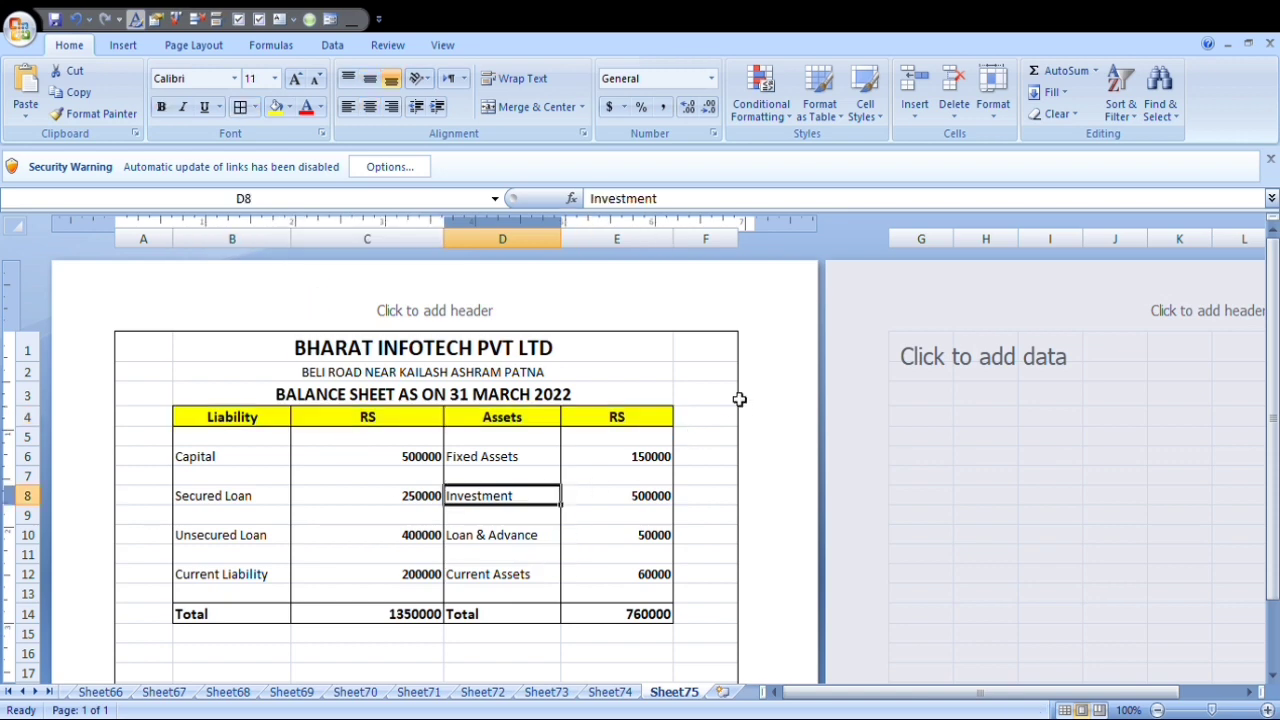
{"action": "scroll", "coordinate": [490, 366], "scroll_direction": "down", "scroll_amount": 2}
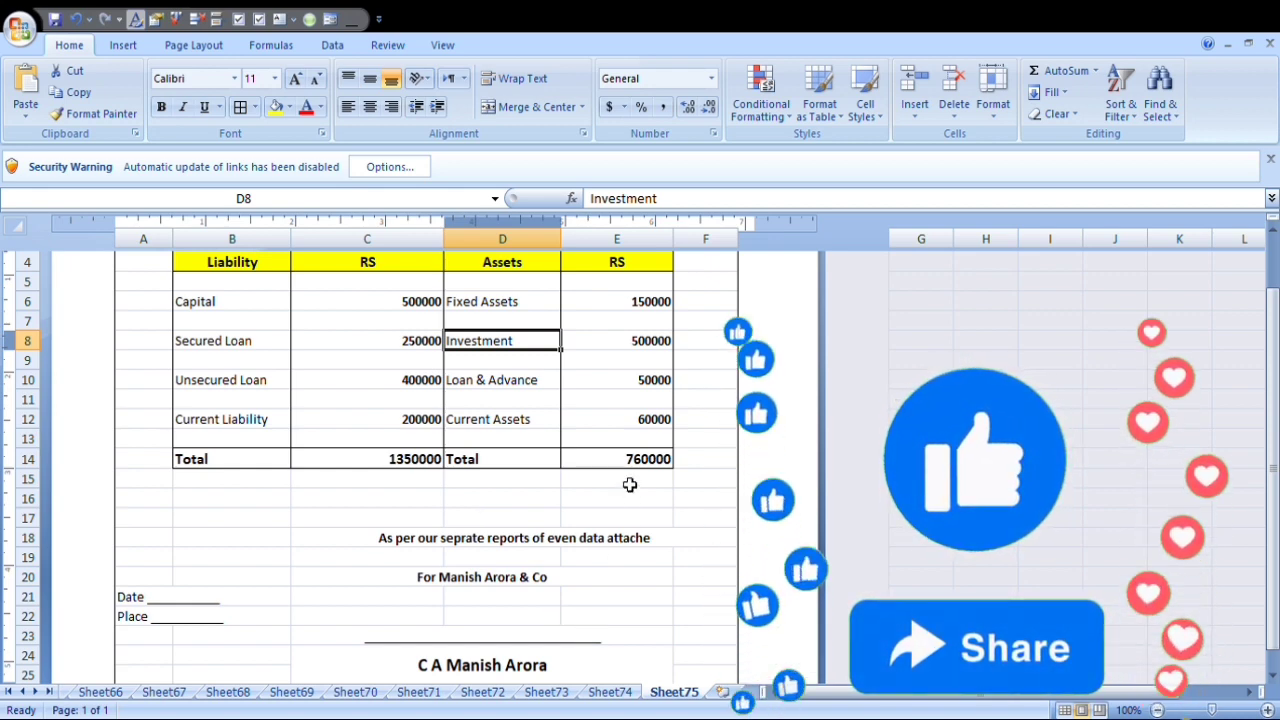
{"action": "scroll", "coordinate": [620, 490], "scroll_direction": "up", "scroll_amount": 2}
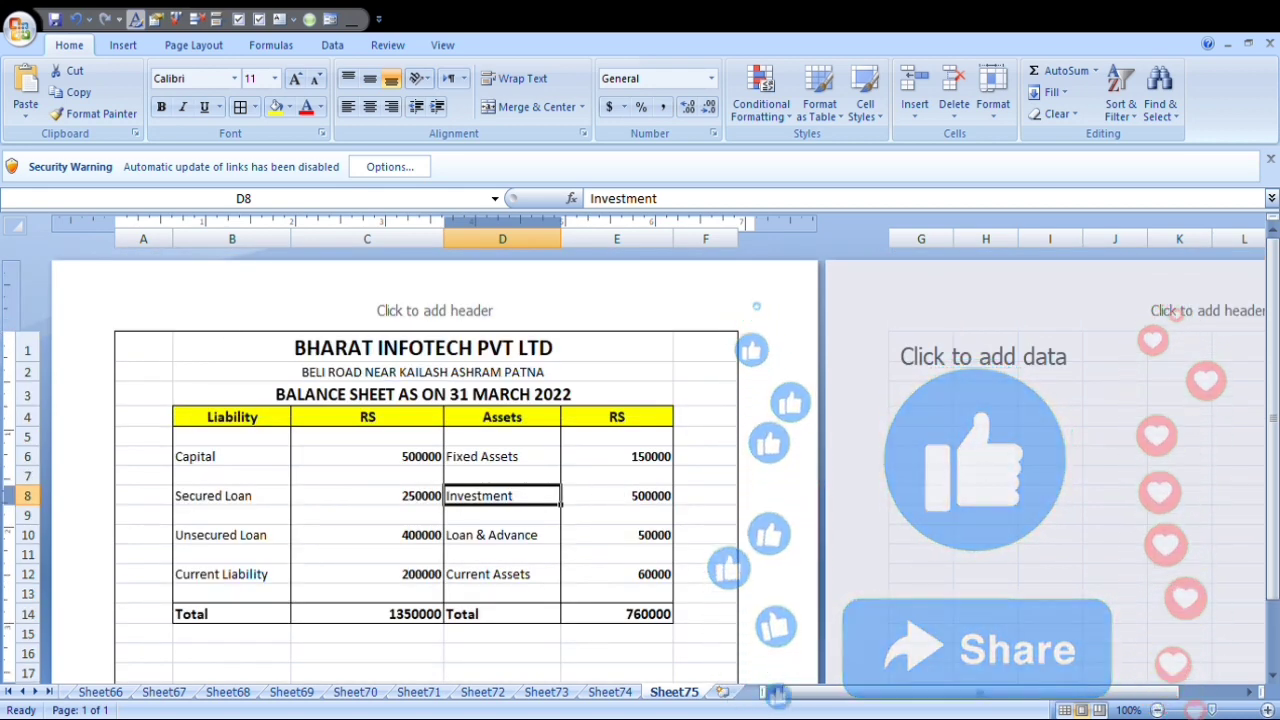